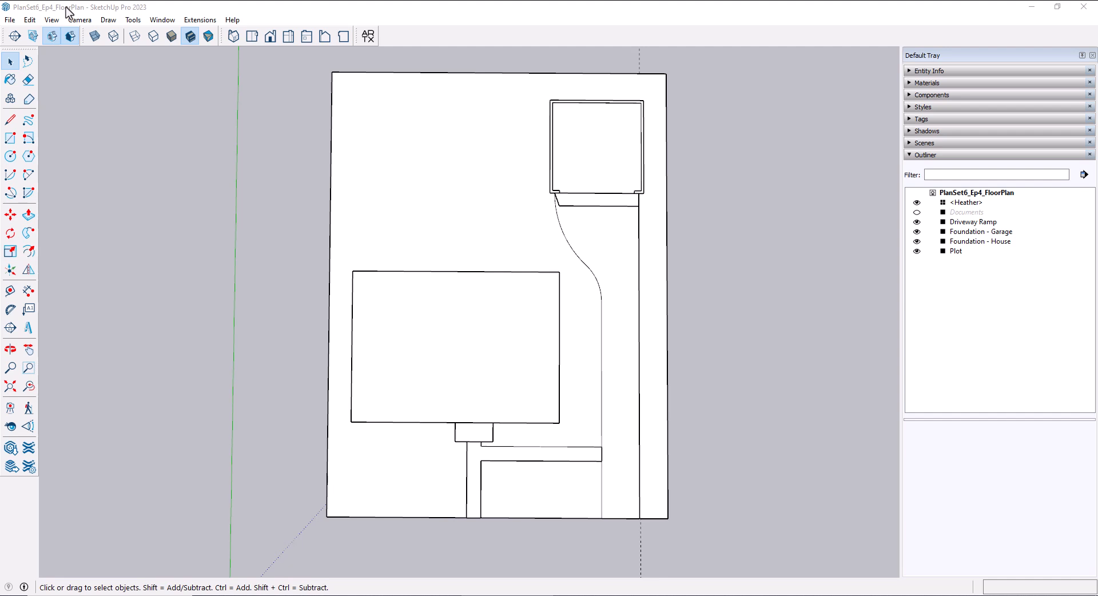
# Step: Show the Documents group and examine the floor plan's dimensions and the window and door schedules
pyautogui.click(917, 213)
pyautogui.keyDown('shift'); pyautogui.moveTo(645, 344); pyautogui.dragTo(485, 279, button='middle'); pyautogui.keyUp('shift')
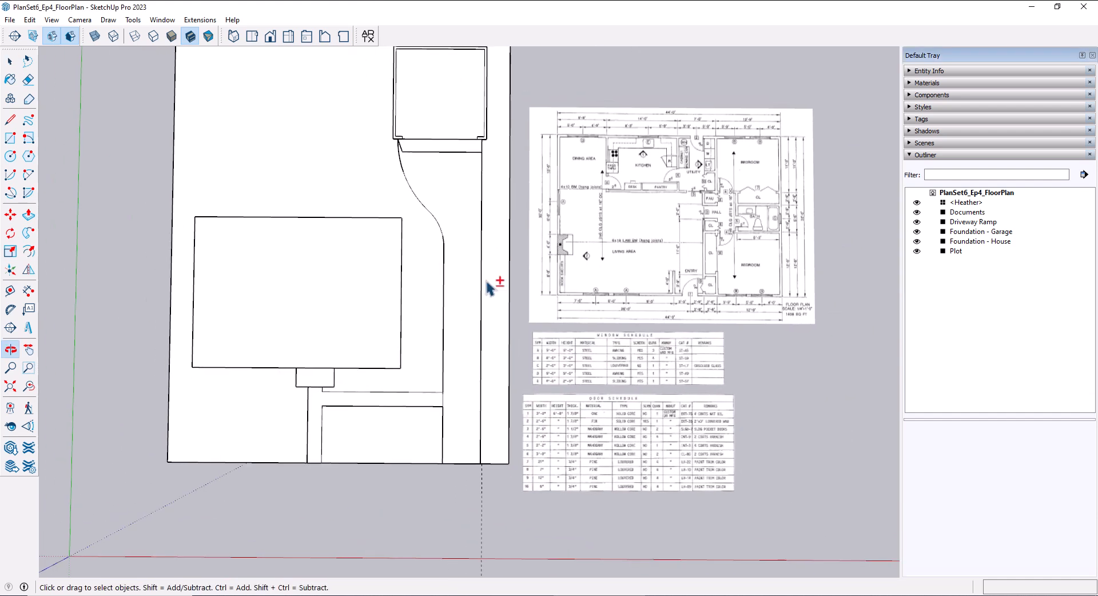
pyautogui.scroll(3, 649, 253)
pyautogui.keyDown('shift'); pyautogui.moveTo(648, 253); pyautogui.dragTo(582, 350, button='middle'); pyautogui.keyUp('shift')
pyautogui.scroll(1, 582, 350)
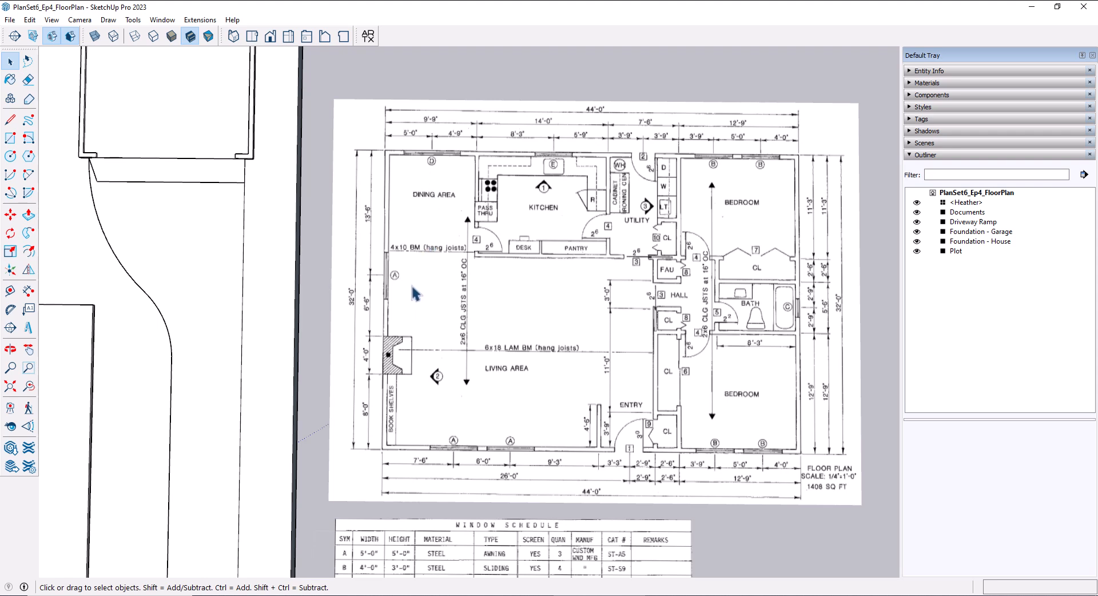
pyautogui.keyDown('shift'); pyautogui.moveTo(471, 305); pyautogui.dragTo(459, 83, button='middle'); pyautogui.keyUp('shift')
pyautogui.keyDown('shift'); pyautogui.moveTo(472, 260); pyautogui.dragTo(521, 120, button='middle'); pyautogui.keyUp('shift')
pyautogui.scroll(2, 534, 166)
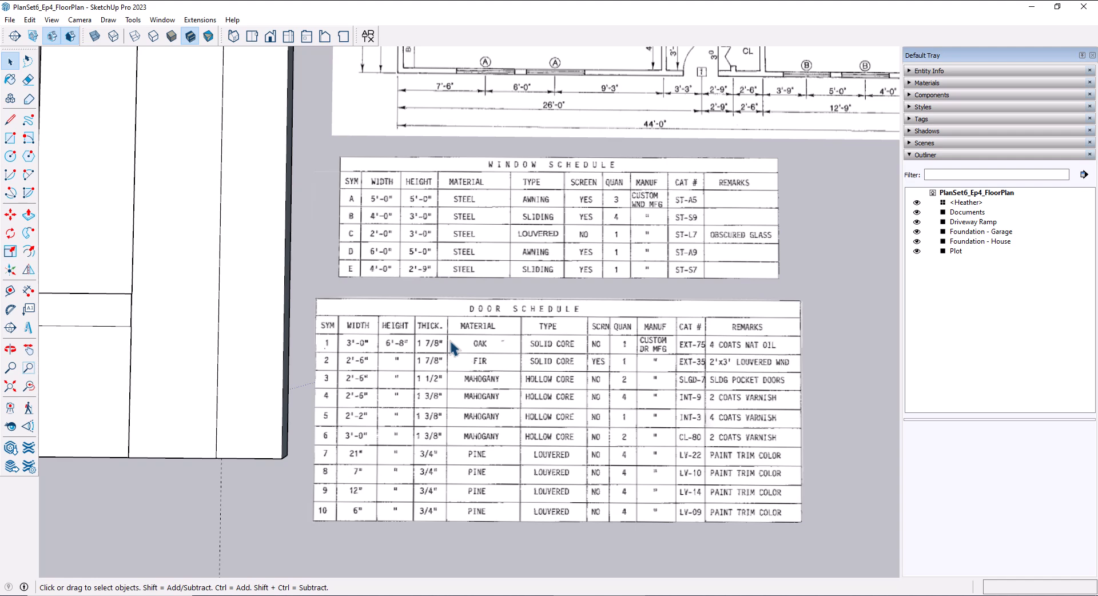
# Step: Hide the Documents group so that only the site model is shown
pyautogui.scroll(-6, 515, 331)
pyautogui.moveTo(487, 314); pyautogui.dragTo(856, 377, button='middle')
pyautogui.press('space')
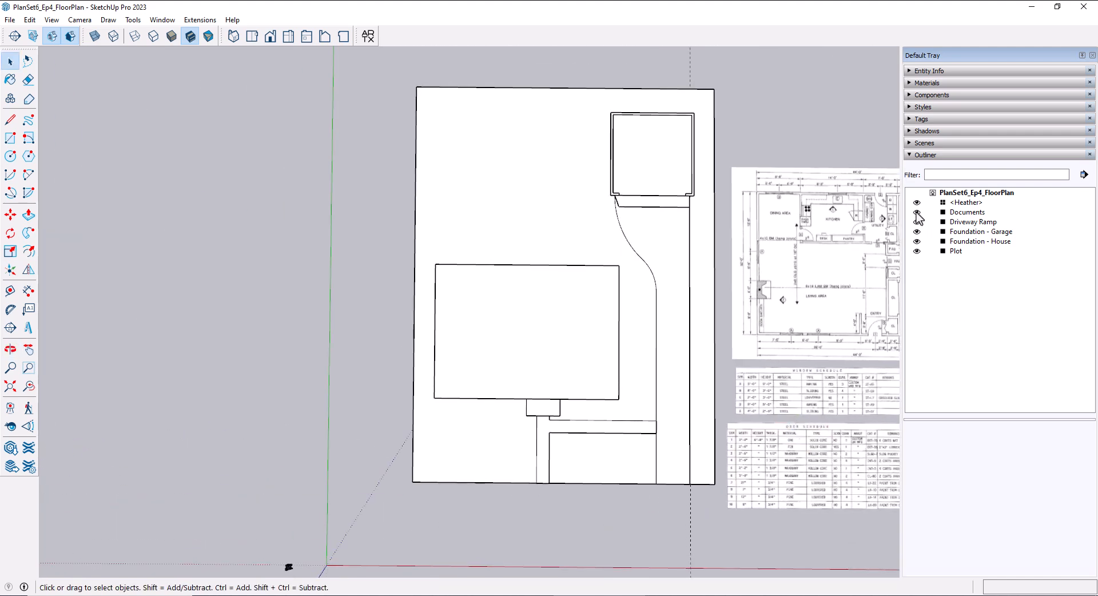
pyautogui.click(917, 212)
pyautogui.scroll(3, 561, 334)
pyautogui.keyDown('shift'); pyautogui.moveTo(562, 341); pyautogui.dragTo(588, 277, button='middle'); pyautogui.keyUp('shift')
pyautogui.scroll(2, 588, 277)
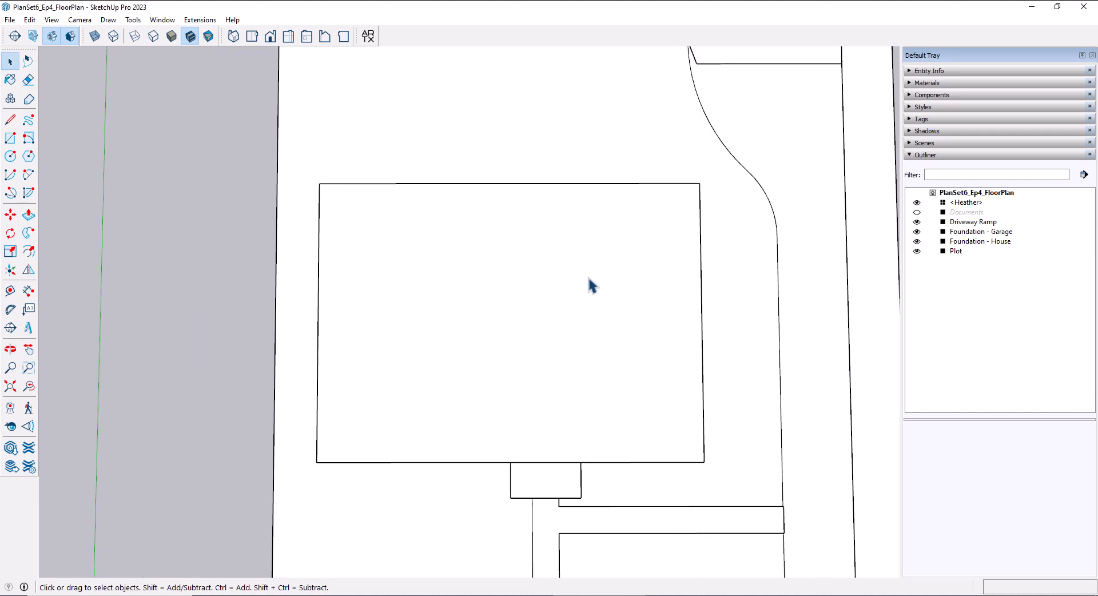
# Step: Check that the house foundation, garage foundation and plot are separate groups by selecting them in turn, and clear the selection
pyautogui.scroll(-2, 572, 289)
pyautogui.click(588, 273)
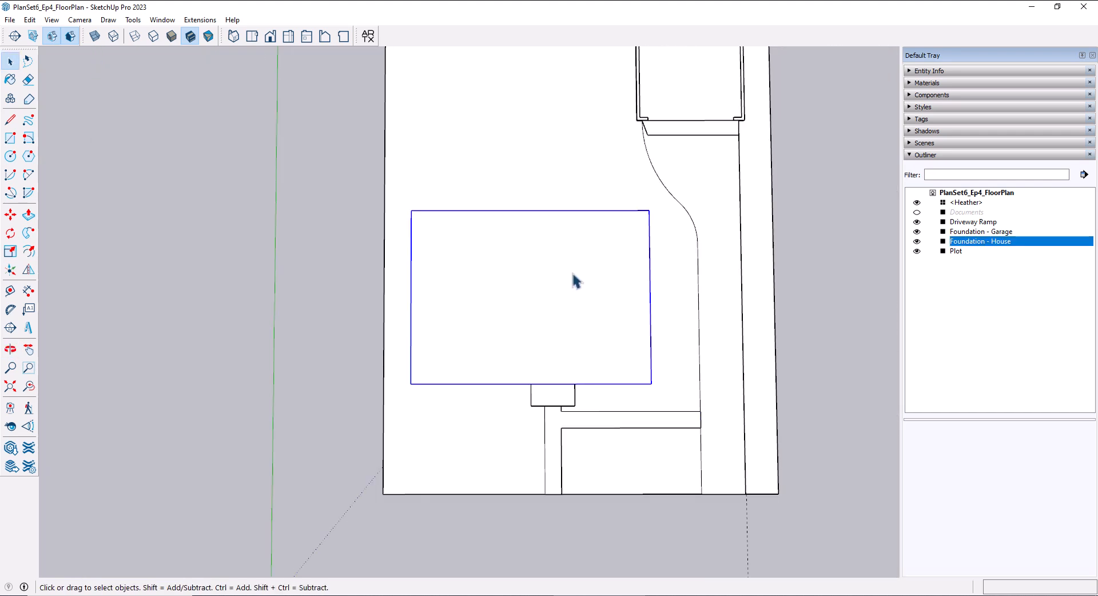
pyautogui.click(684, 108)
pyautogui.click(599, 256)
pyautogui.click(692, 86)
pyautogui.click(595, 250)
pyautogui.click(598, 172)
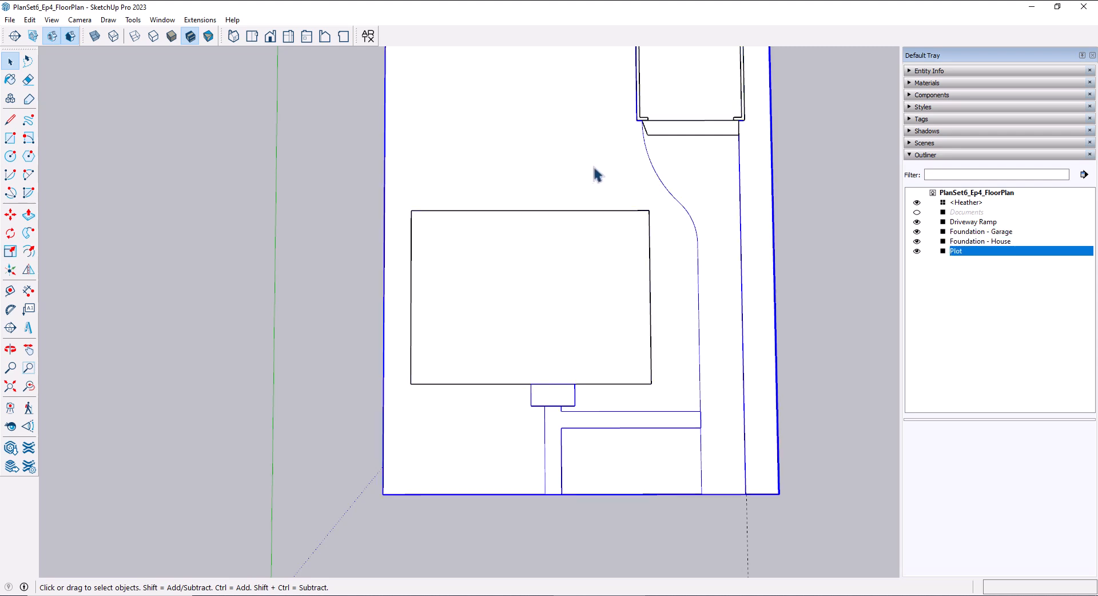
pyautogui.click(297, 257)
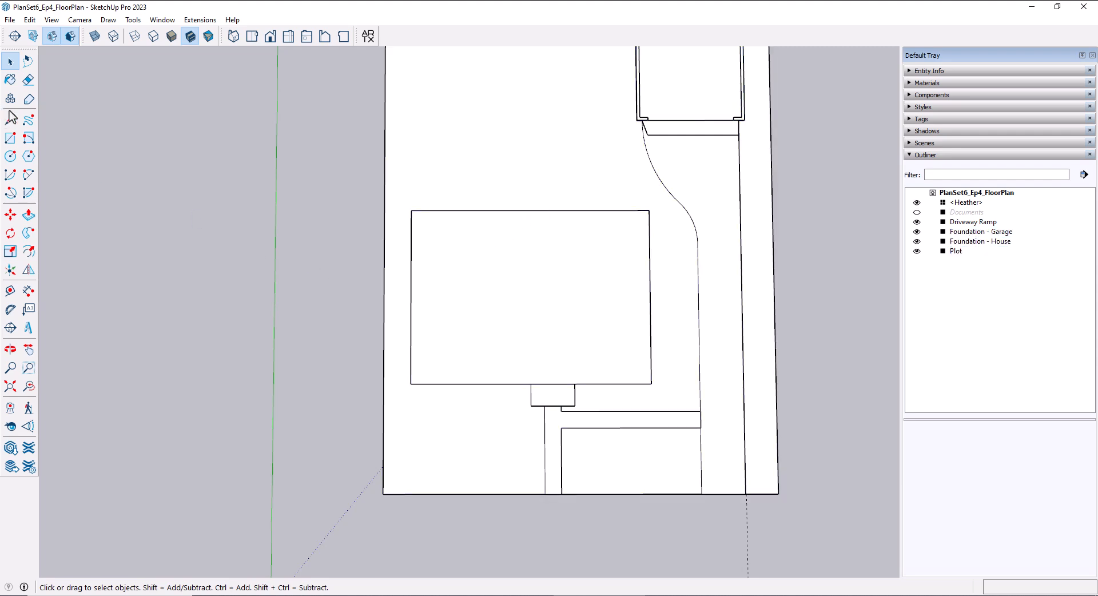
# Step: Draw a 44' by 32' rectangle over the house foundation, from its rear left corner to its front right corner
pyautogui.click(11, 137)
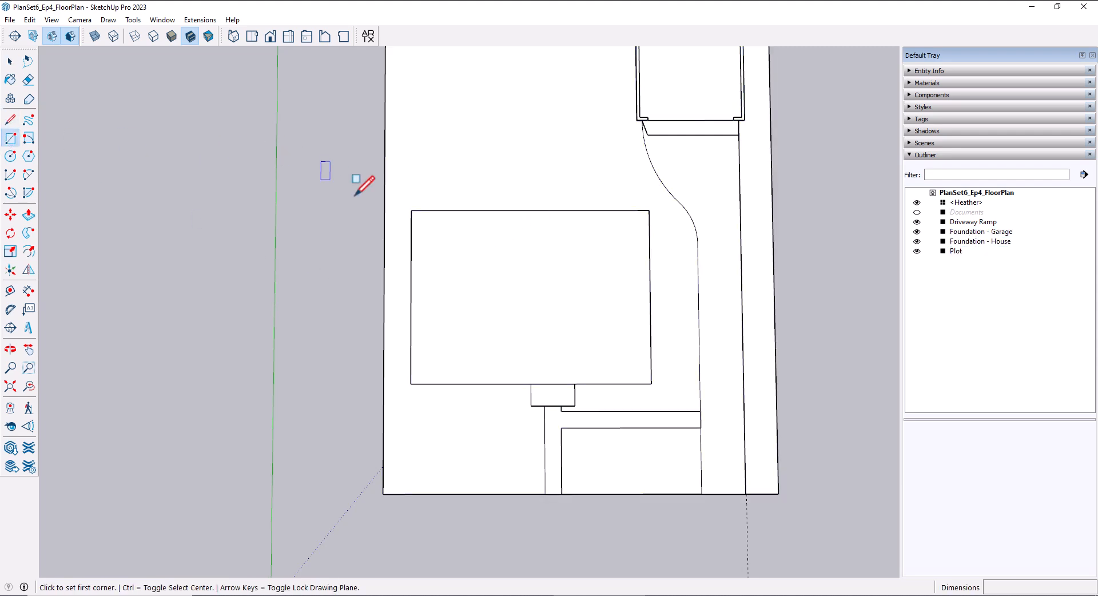
pyautogui.click(412, 210)
pyautogui.click(650, 383)
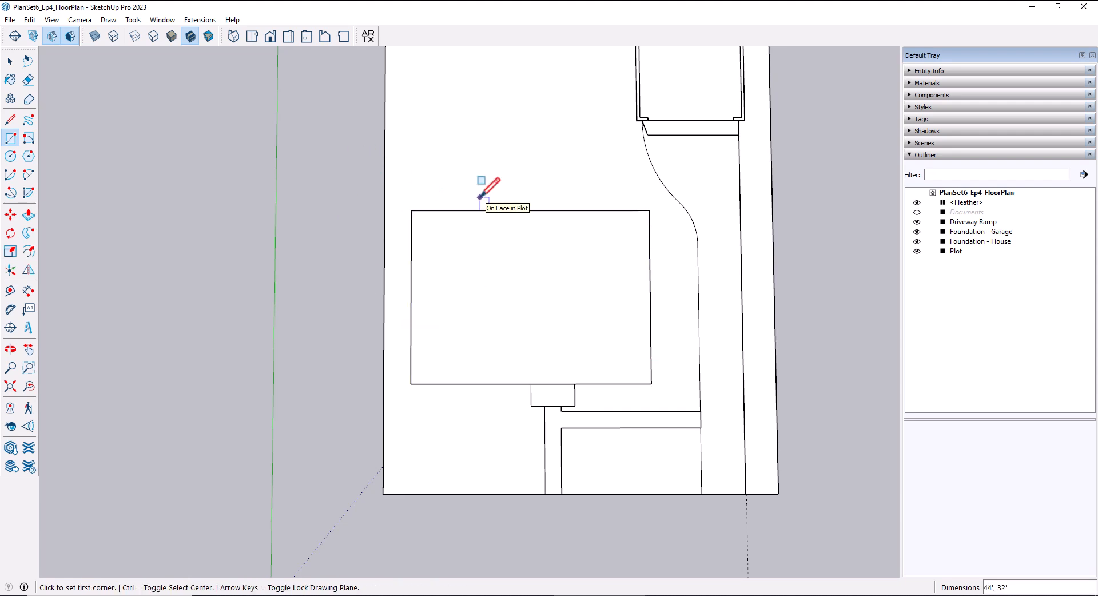
pyautogui.scroll(2, 480, 197)
pyautogui.moveTo(475, 224); pyautogui.dragTo(436, 218, button='middle')
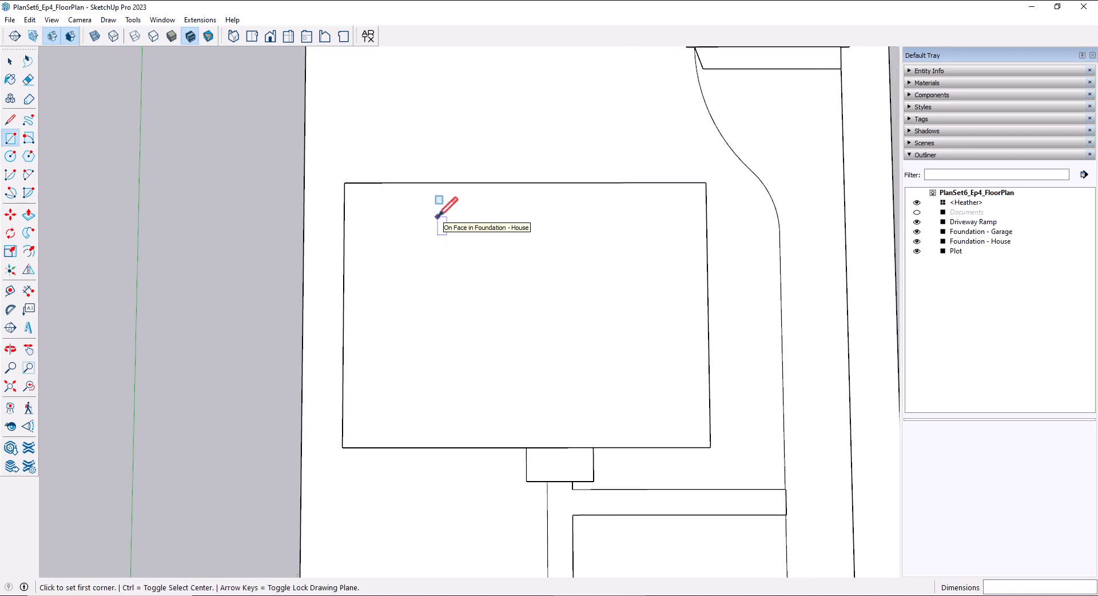
# Step: Offset the house rectangle 6" inward to outline the exterior wall thickness
pyautogui.click(28, 251)
pyautogui.click(383, 230)
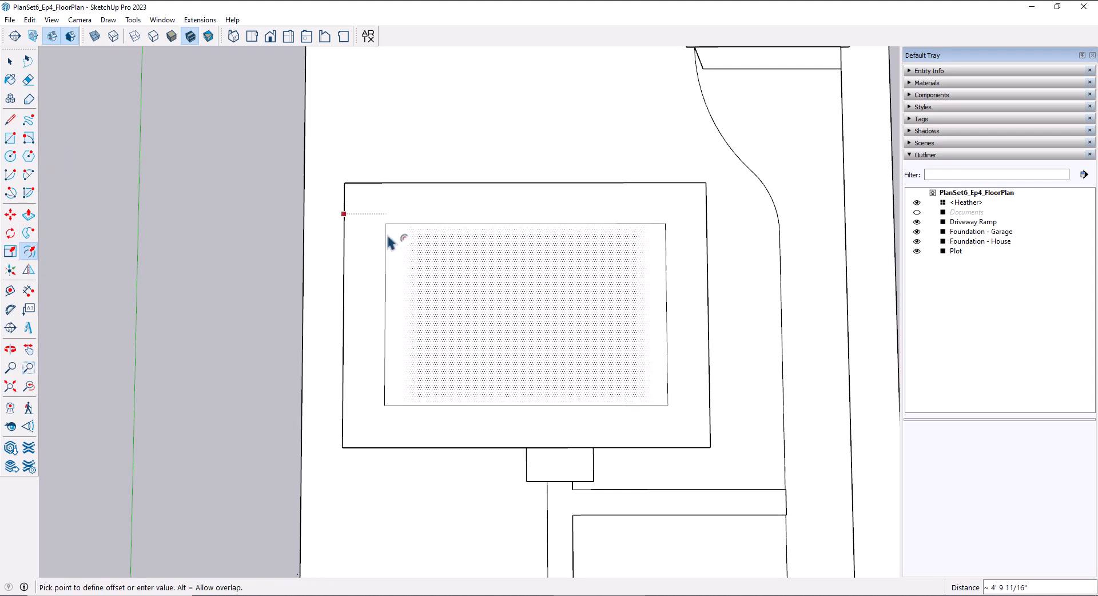
pyautogui.write('6')
pyautogui.press('Return')
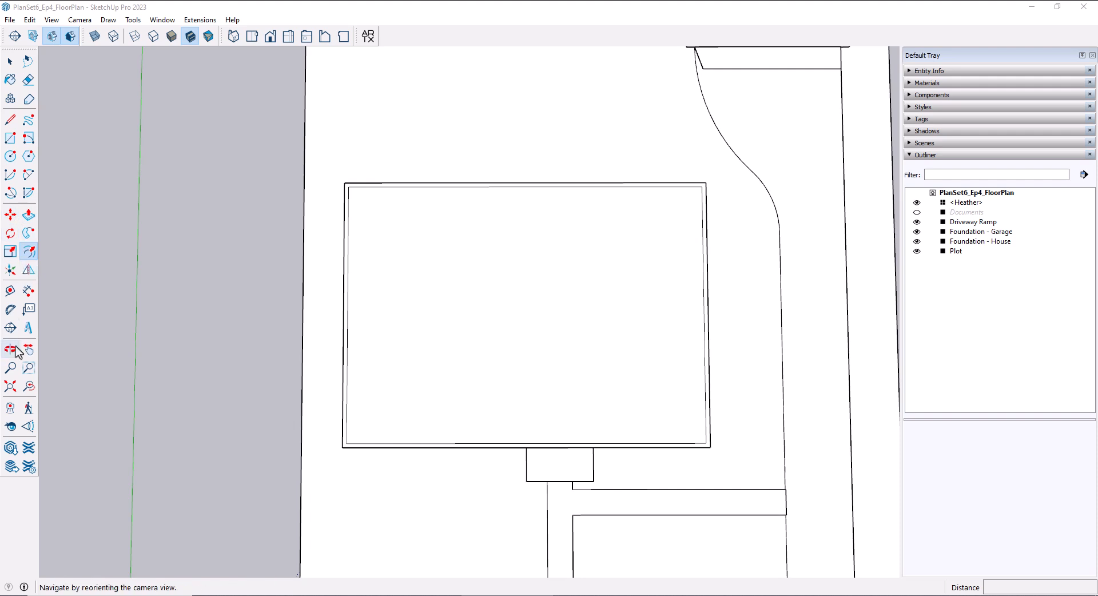
# Step: Place a vertical guide 5' in from the house's outer left edge and another 4'9" to the right of it
pyautogui.click(11, 292)
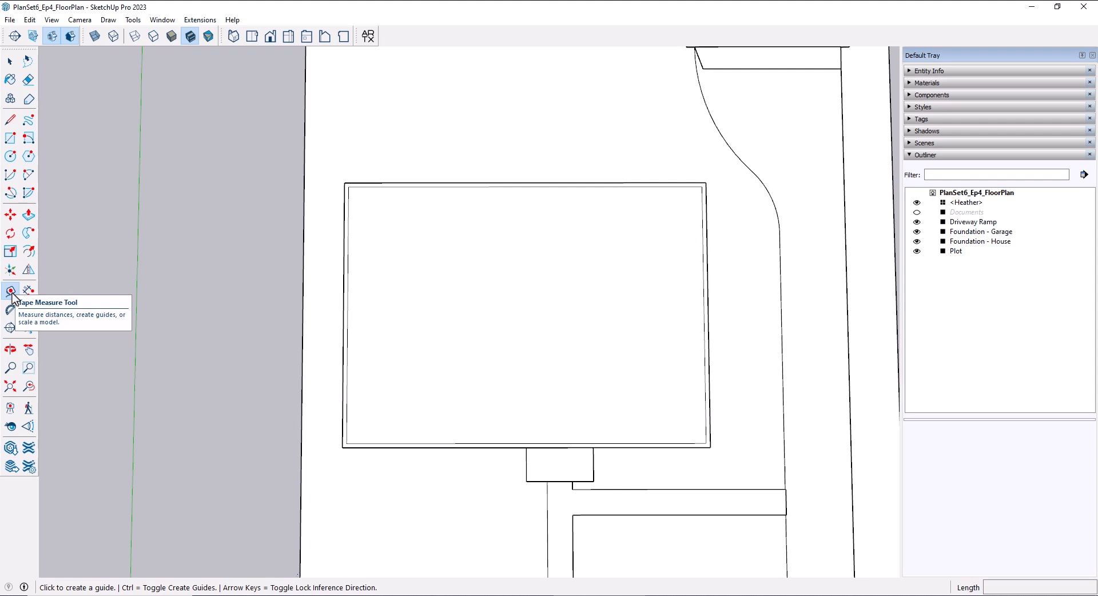
pyautogui.click(344, 222)
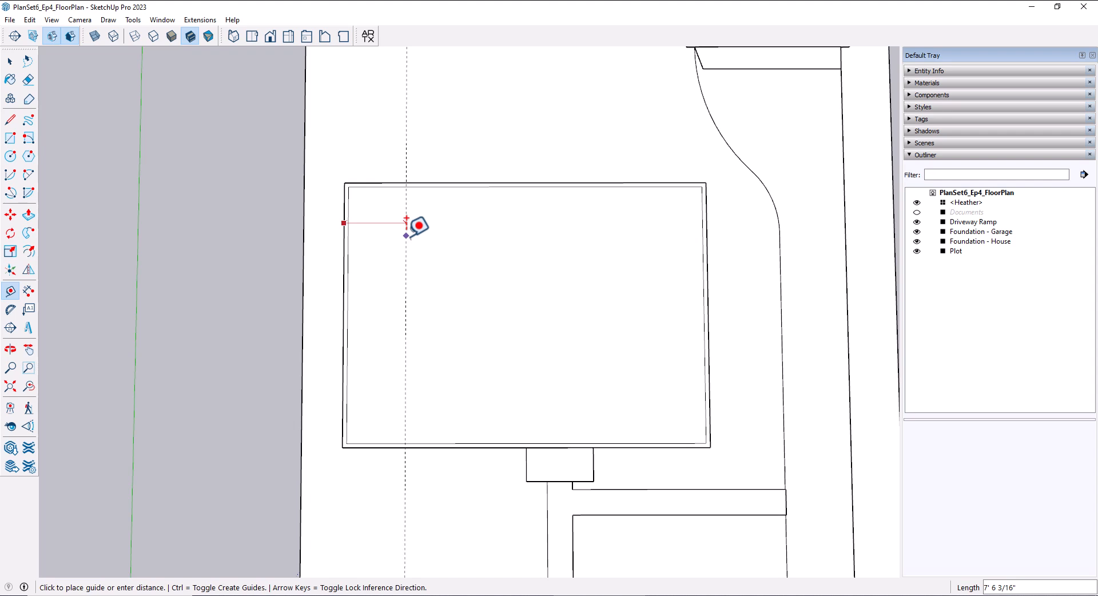
pyautogui.write("5'")
pyautogui.press('Return')
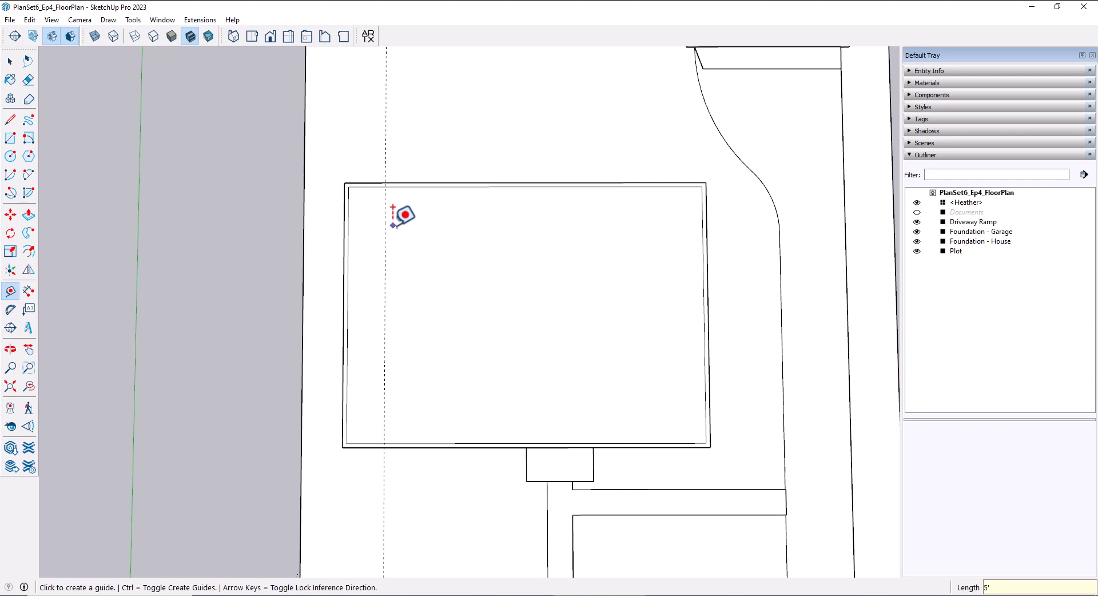
pyautogui.click(385, 223)
pyautogui.write("4'9")
pyautogui.press('Return')
# Step: Continue the vertical guides across the house with one 8'3" farther right and another 5'9" beyond that
pyautogui.click(424, 223)
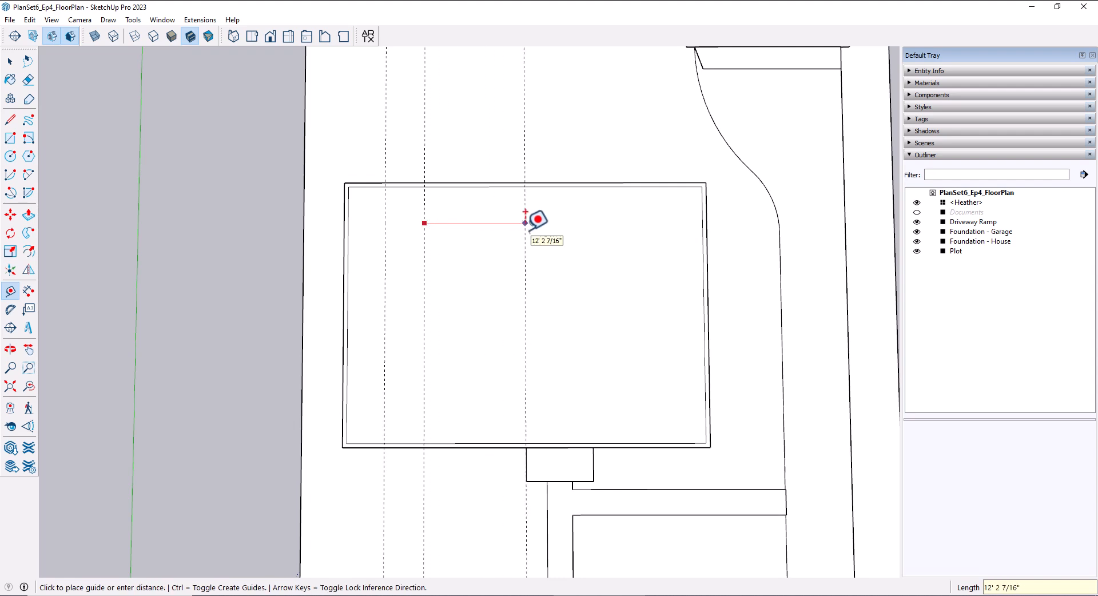
pyautogui.write("8'3")
pyautogui.press('Return')
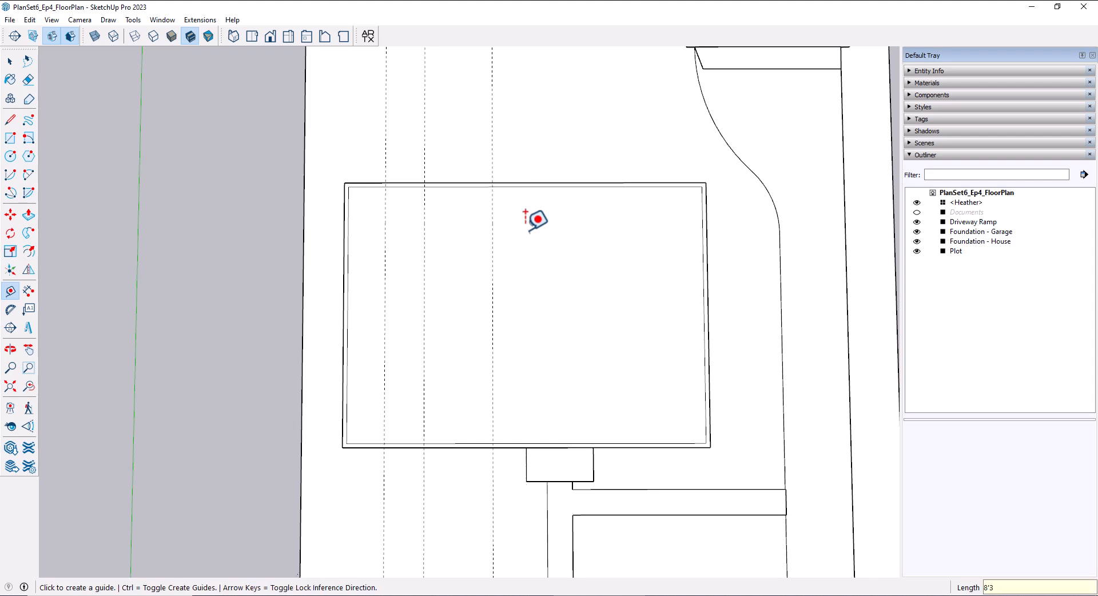
pyautogui.click(492, 222)
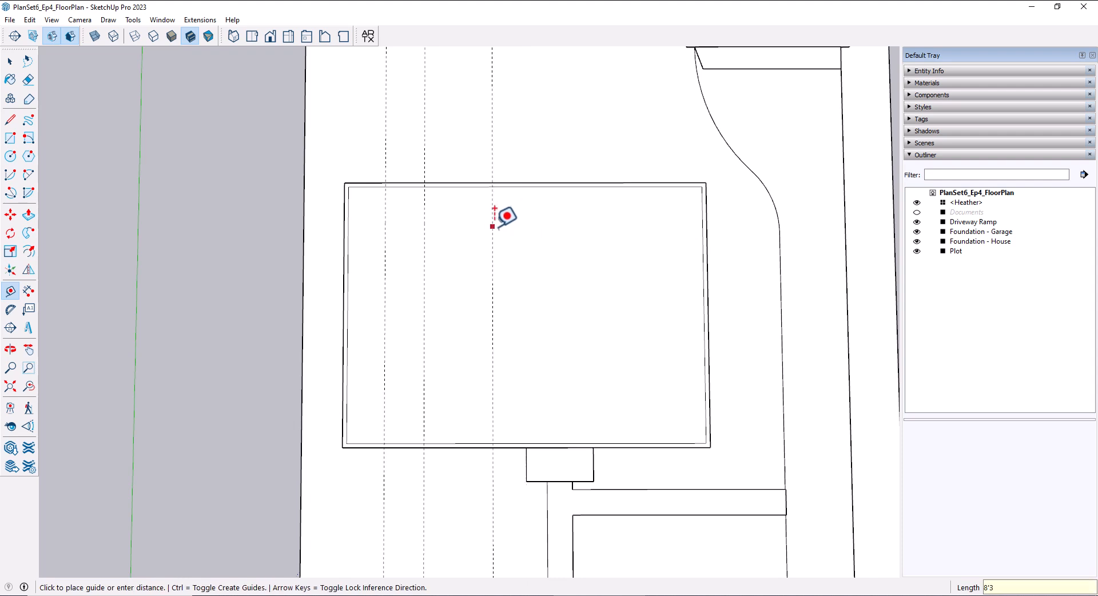
pyautogui.write("5'9")
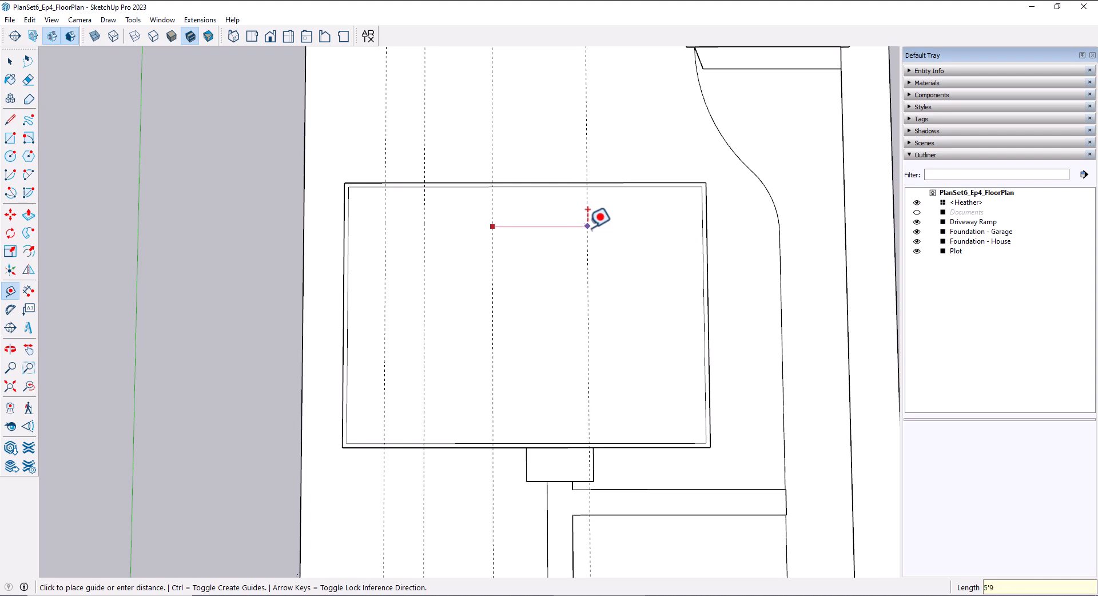
pyautogui.press('Return')
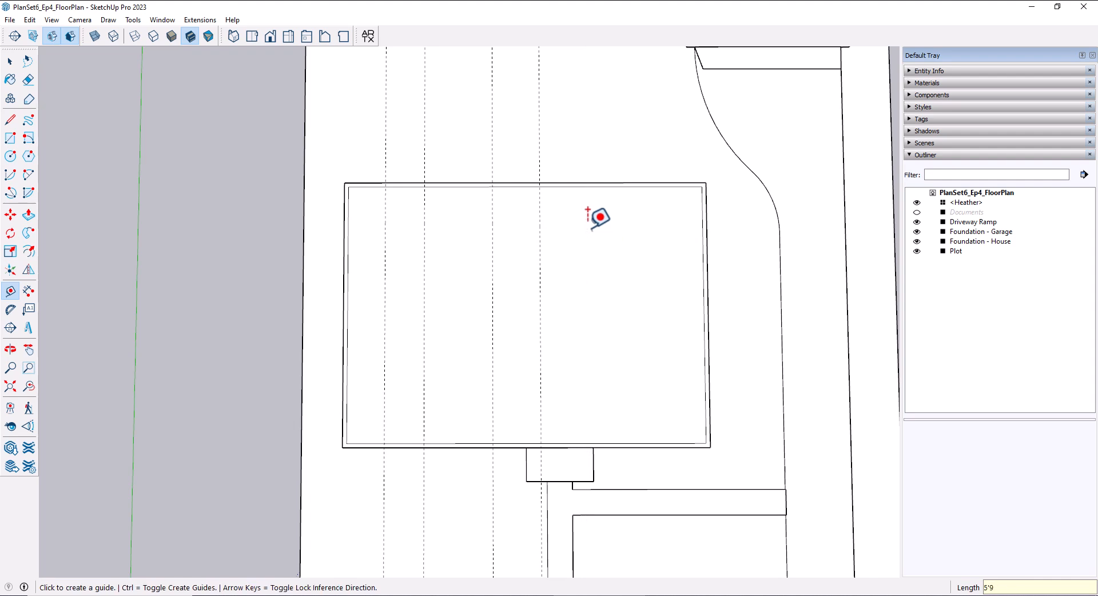
# Step: Add two more vertical guides toward the right wall, each 3'9" beyond the previous one
pyautogui.click(540, 263)
pyautogui.write('3')
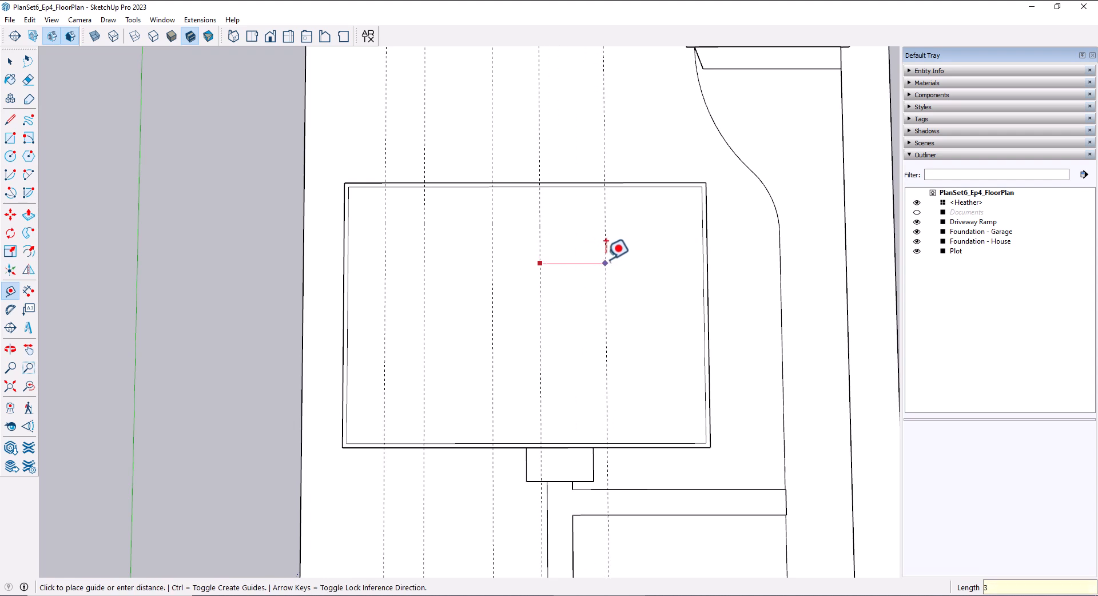
pyautogui.write("'9")
pyautogui.press('Return')
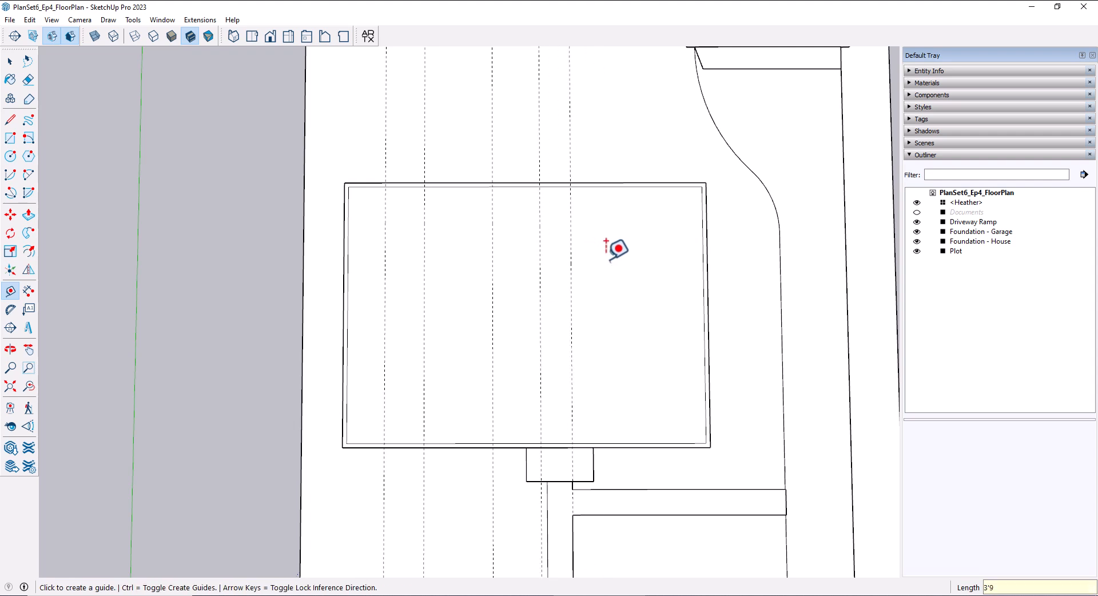
pyautogui.click(571, 250)
pyautogui.write('3')
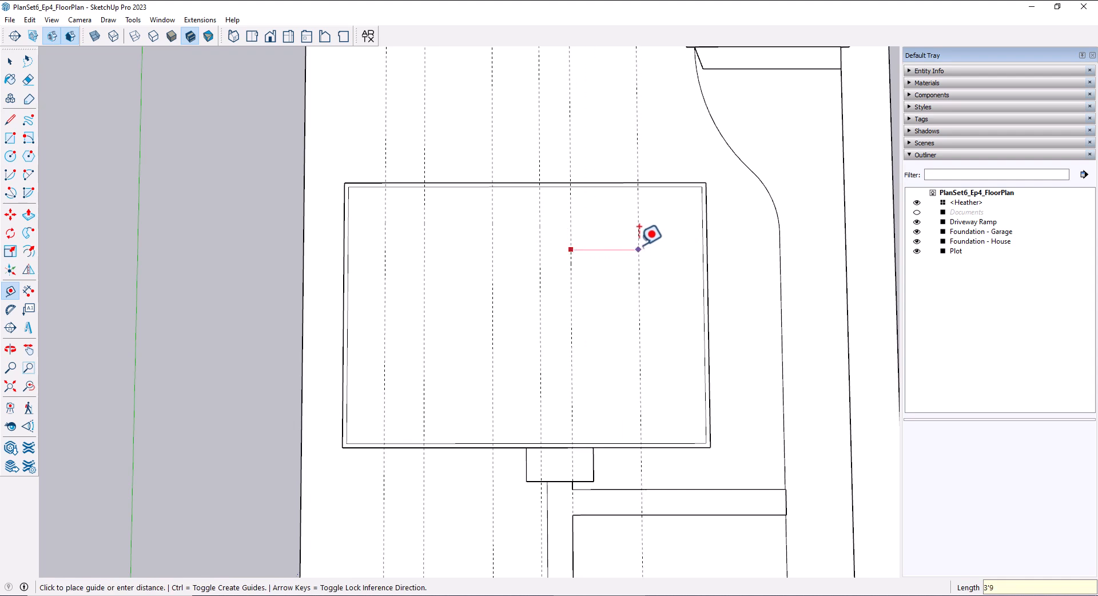
pyautogui.press('Return')
# Step: Try a vertical guide 5' to the right of the last guide, and erase it
pyautogui.scroll(1, 641, 248)
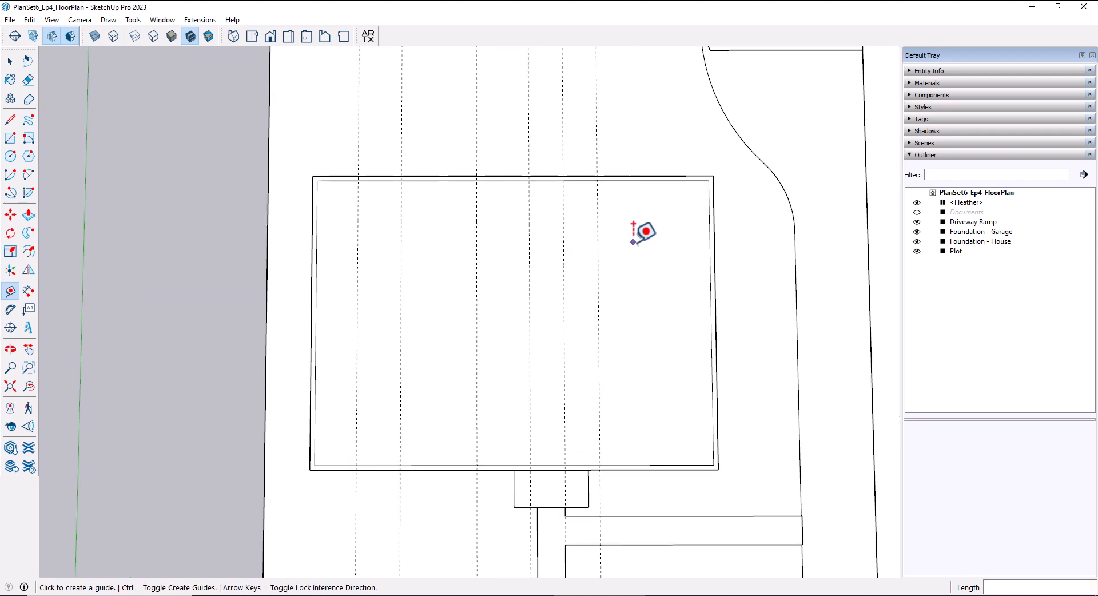
pyautogui.click(598, 249)
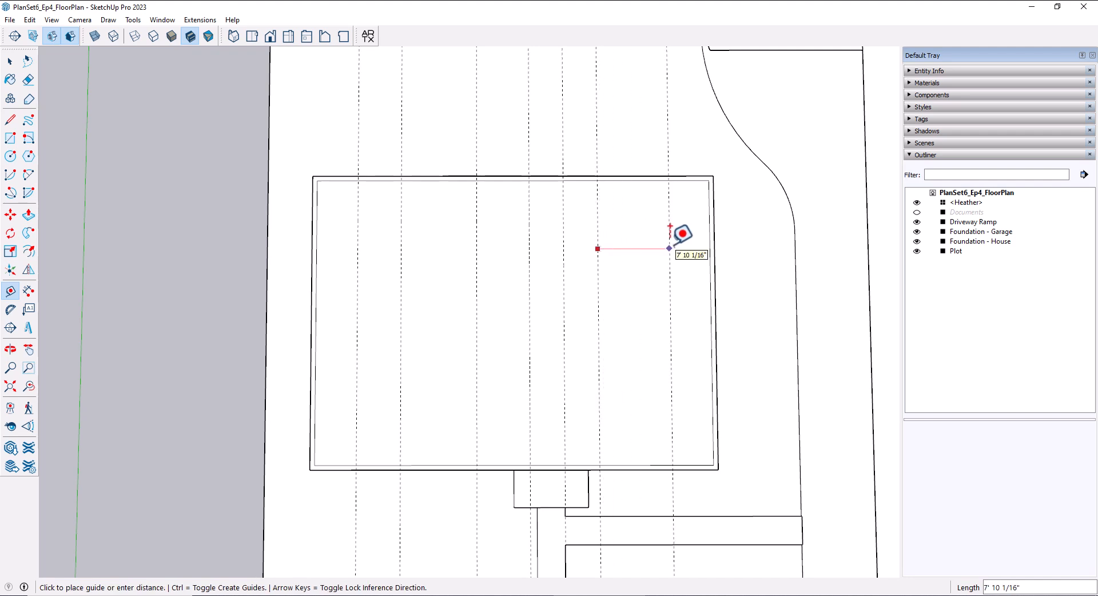
pyautogui.write("5'")
pyautogui.press('Return')
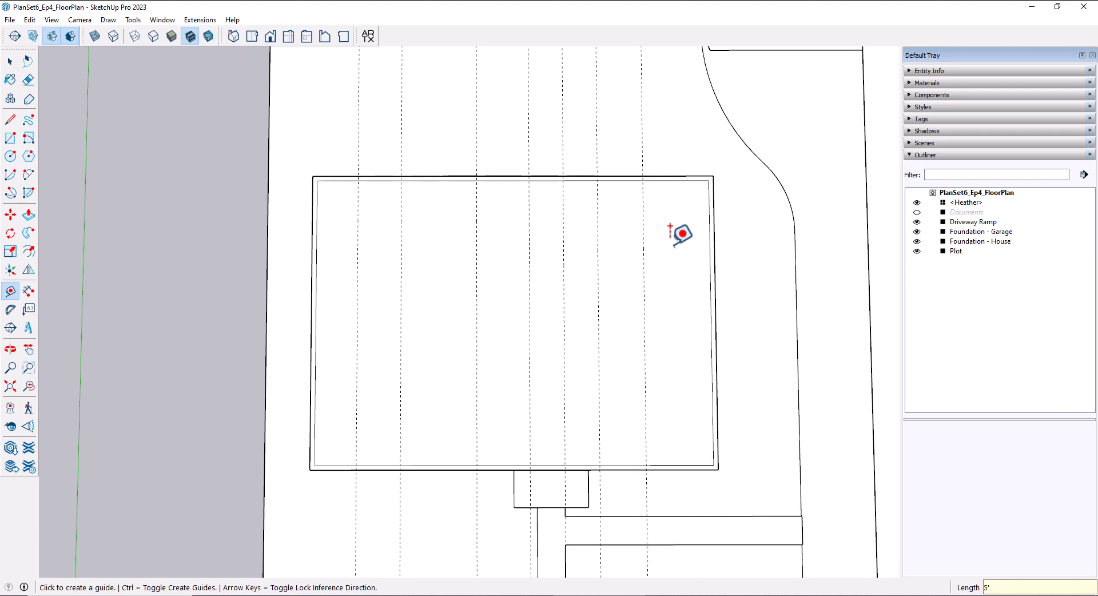
pyautogui.click(643, 247)
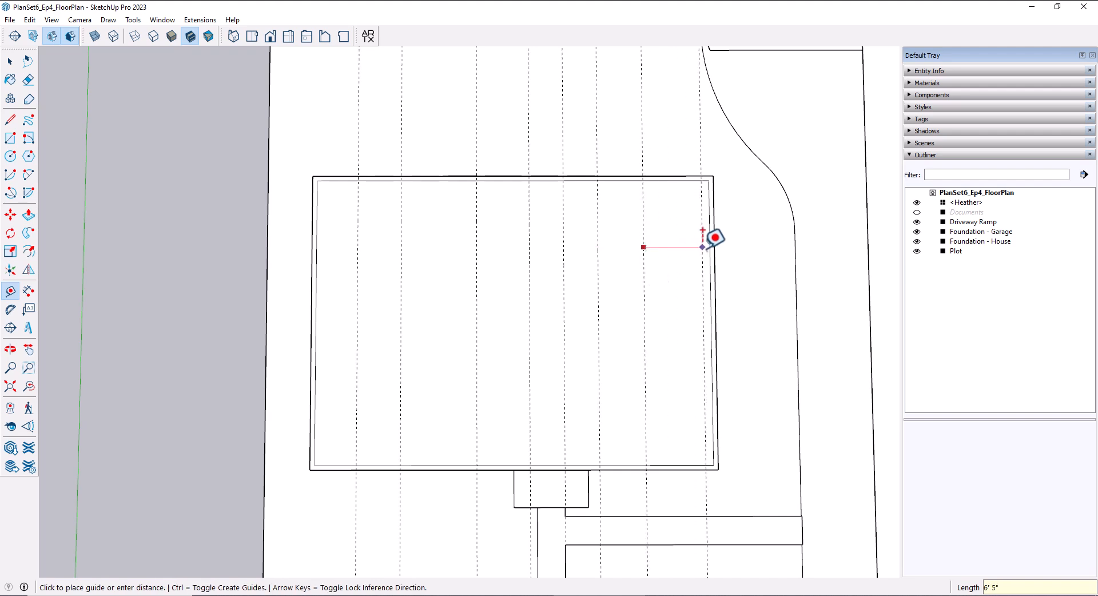
pyautogui.press('Escape')
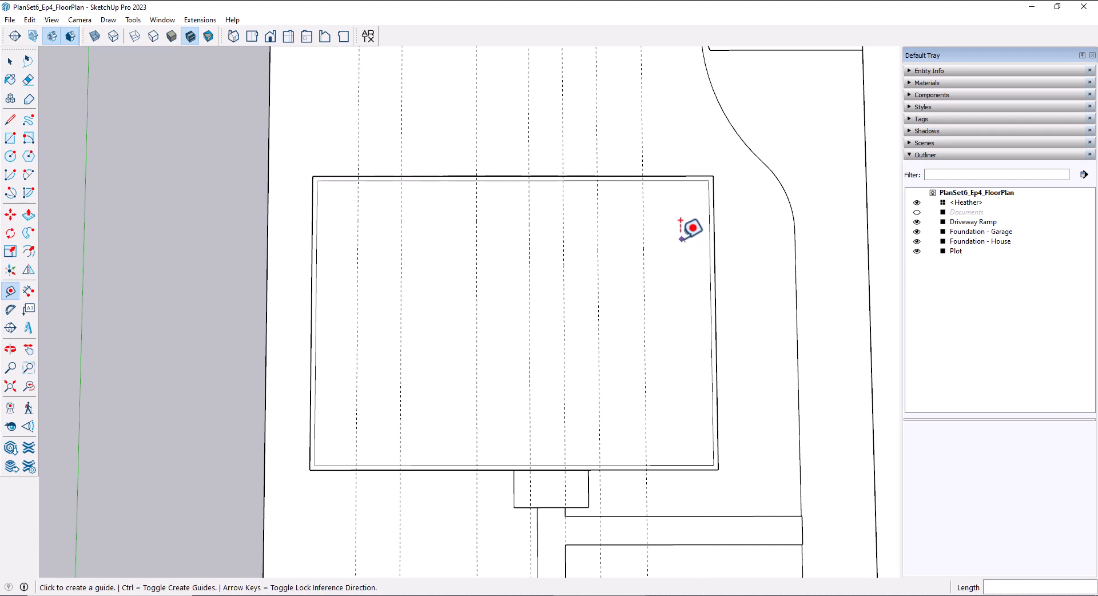
pyautogui.press('e')
pyautogui.click(641, 223)
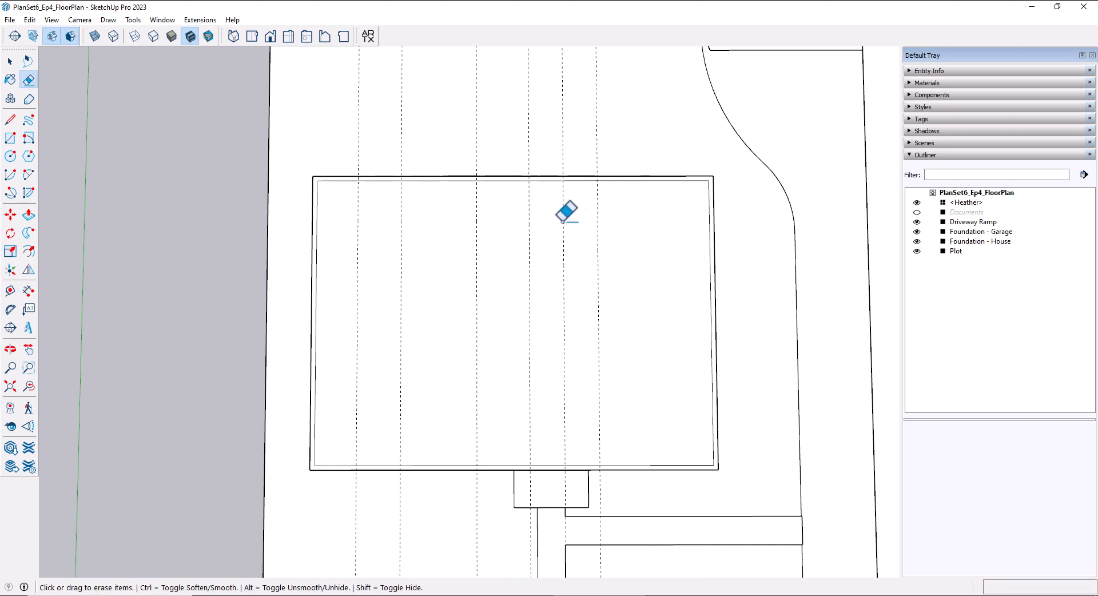
# Step: Place a vertical guide 3'9" to the right of the last one and another 5' beyond it
pyautogui.press('t')
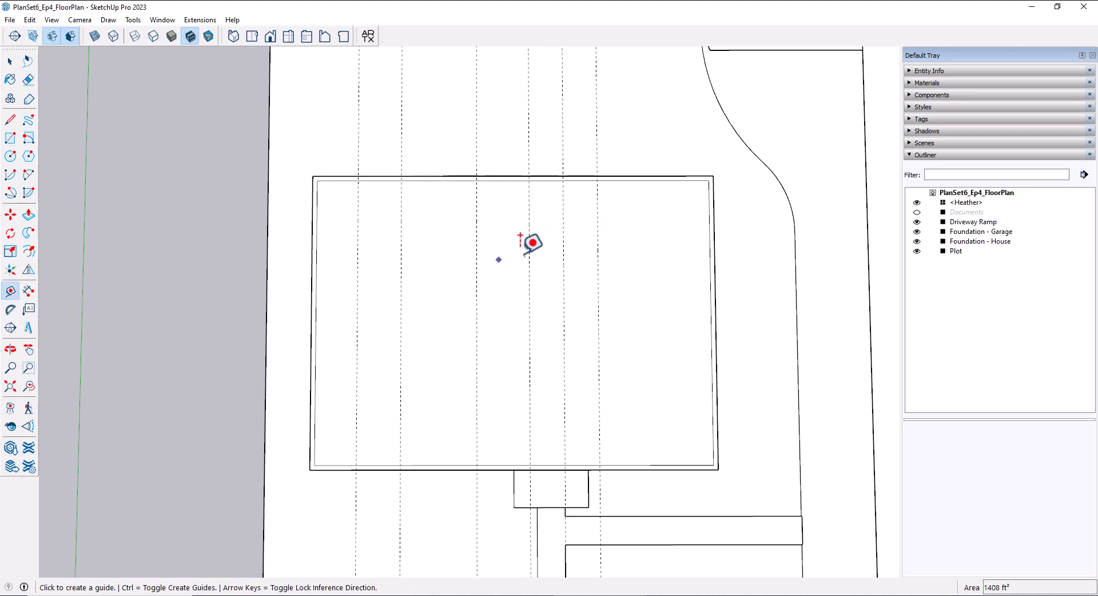
pyautogui.click(598, 244)
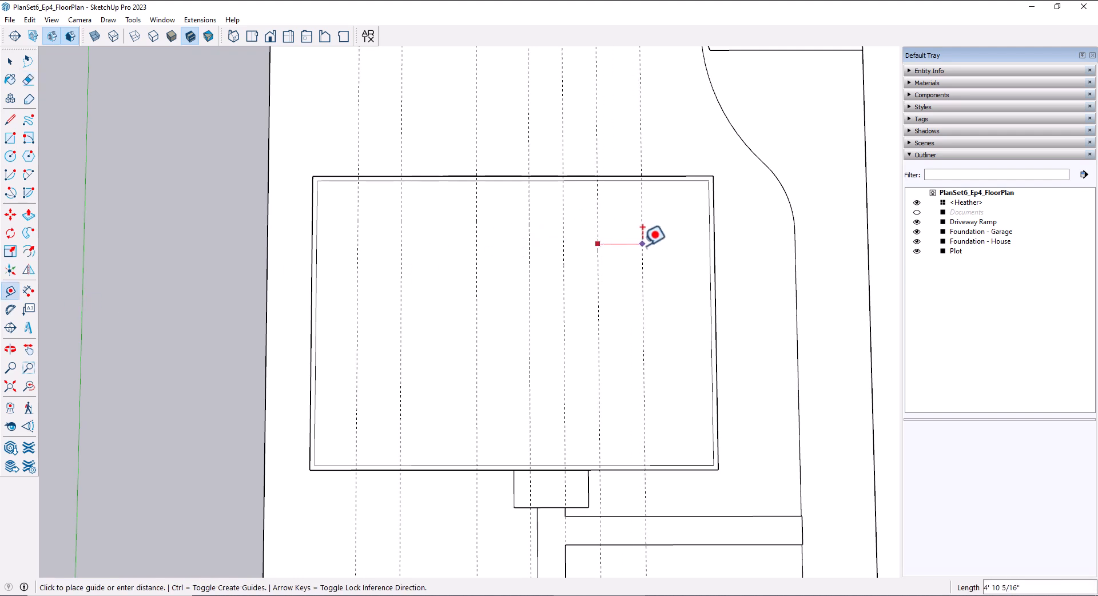
pyautogui.write("3'9")
pyautogui.press('Return')
pyautogui.click(632, 241)
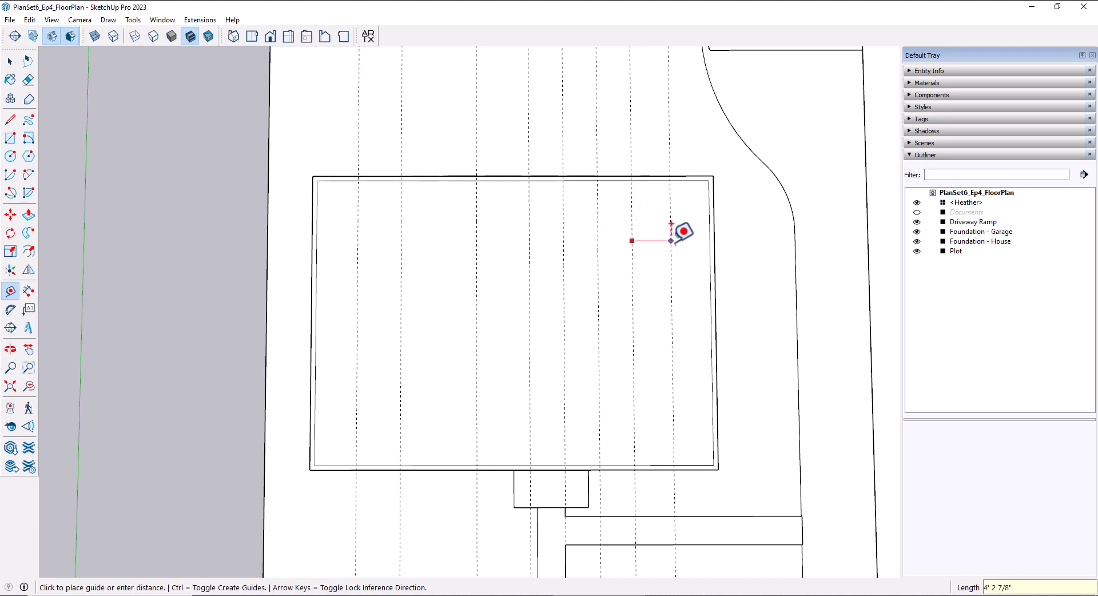
pyautogui.write('5')
pyautogui.press('Return')
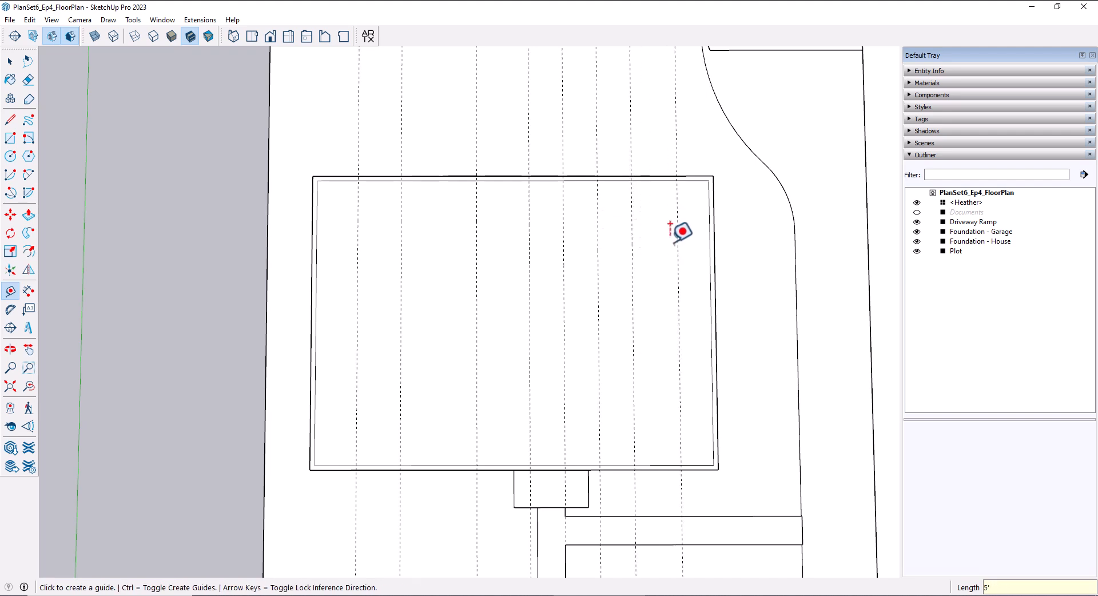
pyautogui.click(678, 243)
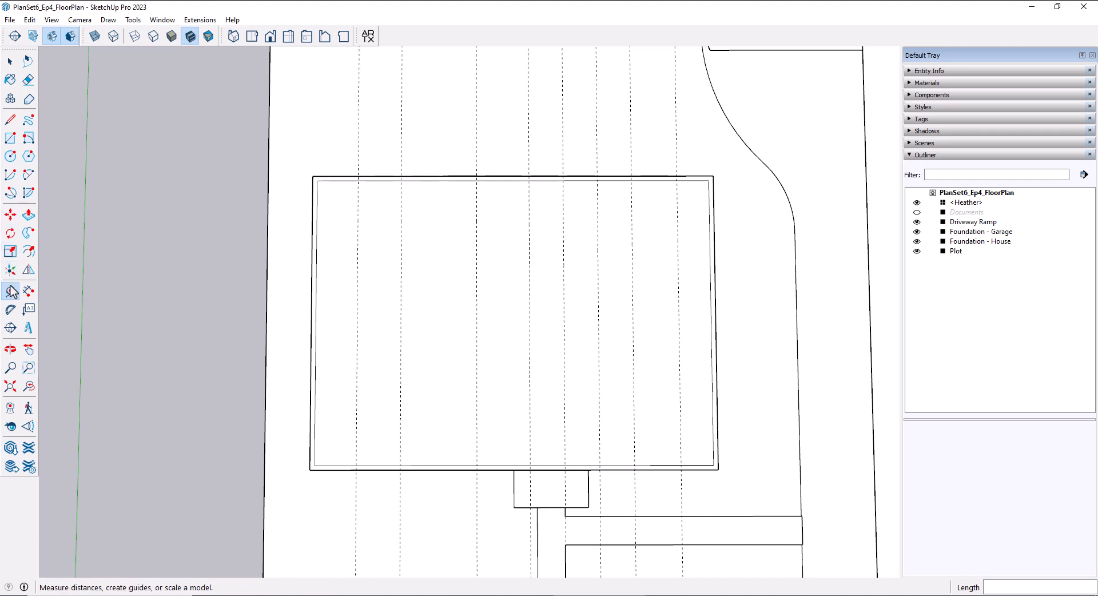
# Step: Draw short marker lines about 1'9" long from the upper wall's inner edge down the first and third vertical guides
pyautogui.scroll(1, 380, 216)
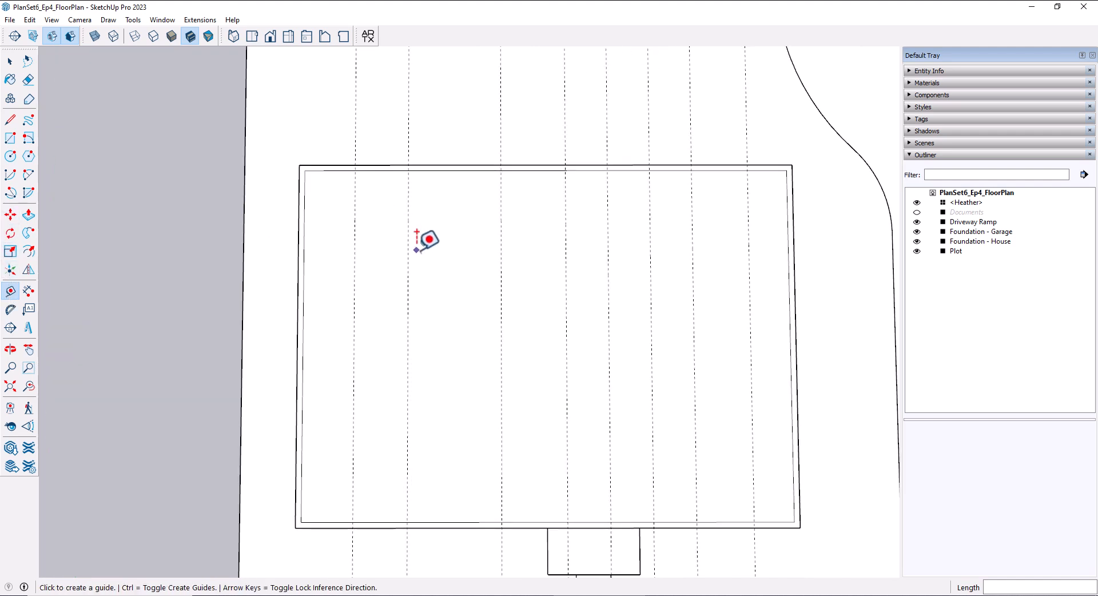
pyautogui.click(10, 119)
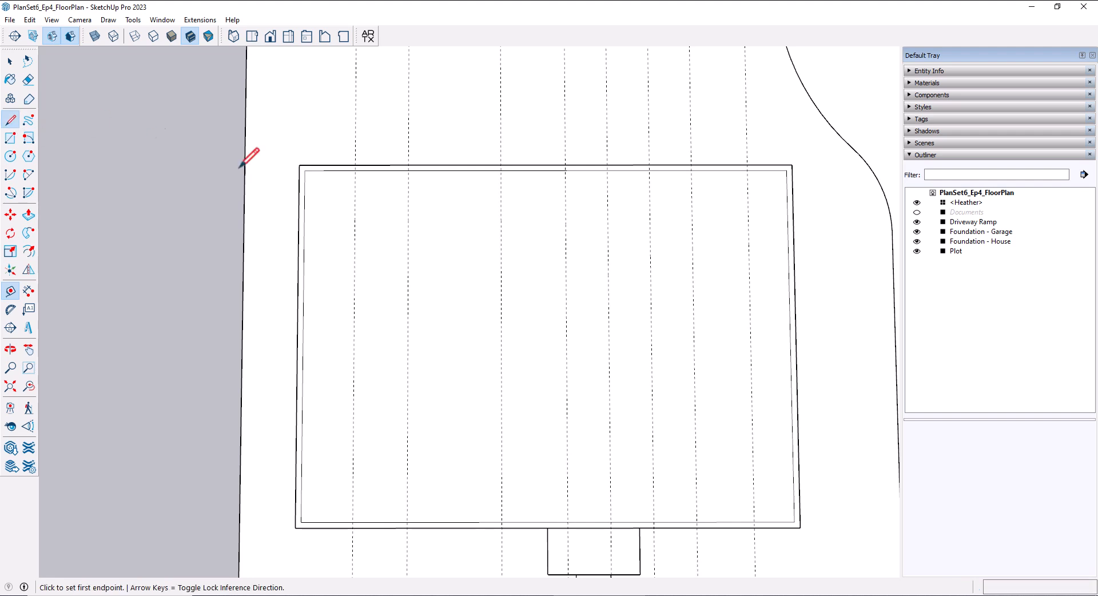
pyautogui.click(355, 171)
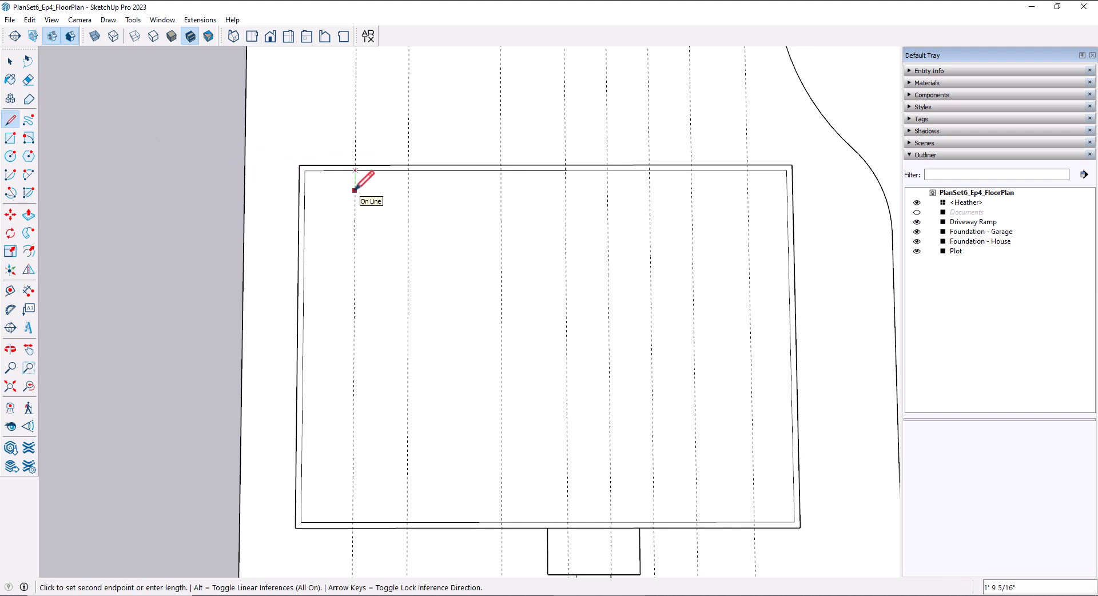
pyautogui.click(354, 190)
pyautogui.press('Escape')
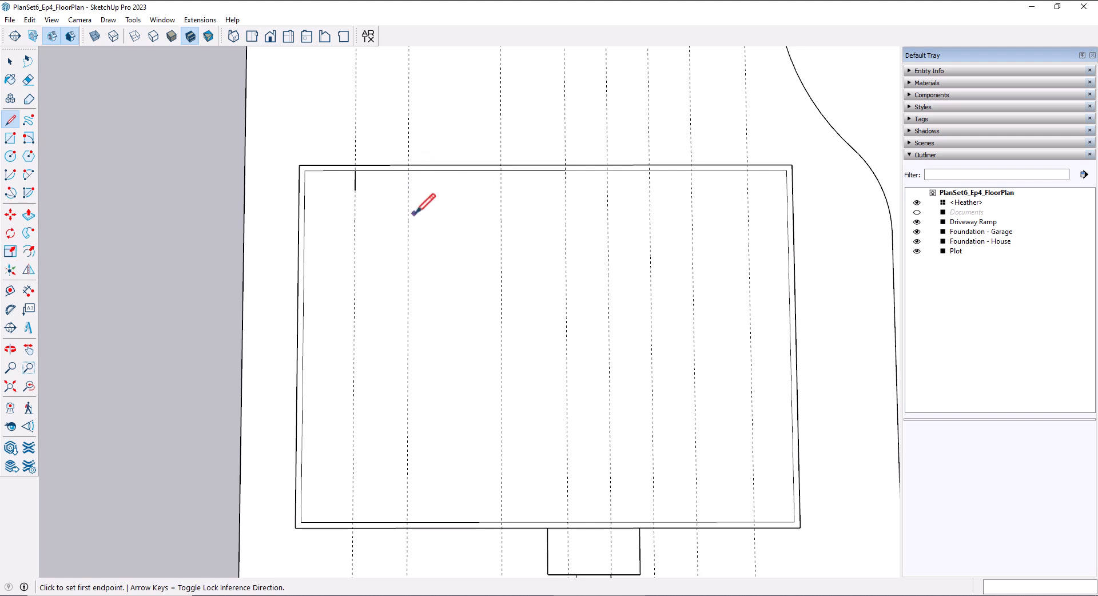
pyautogui.click(501, 171)
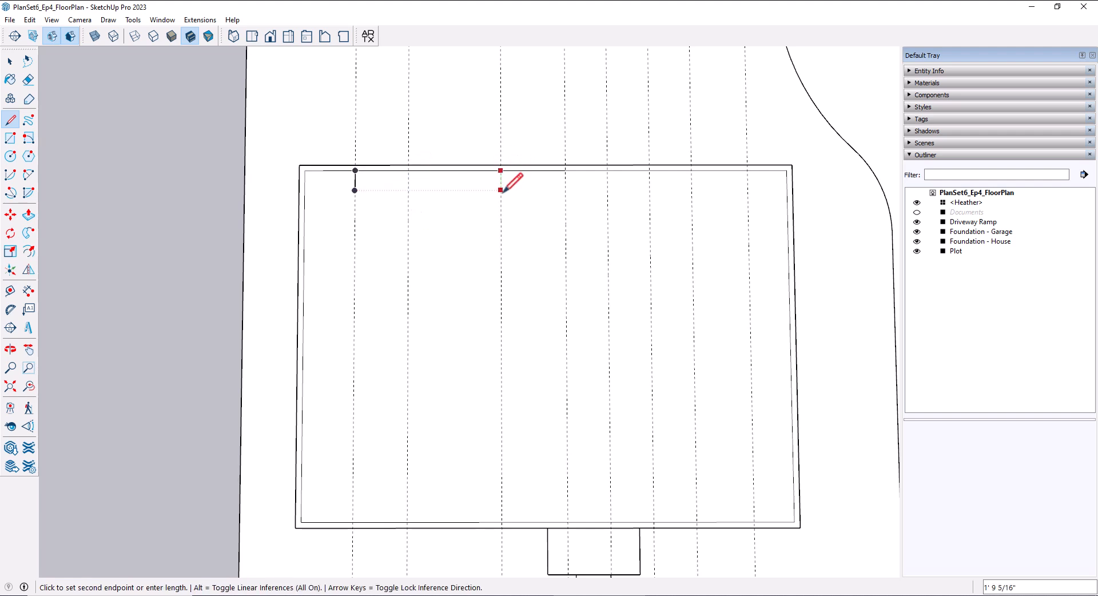
pyautogui.click(521, 198)
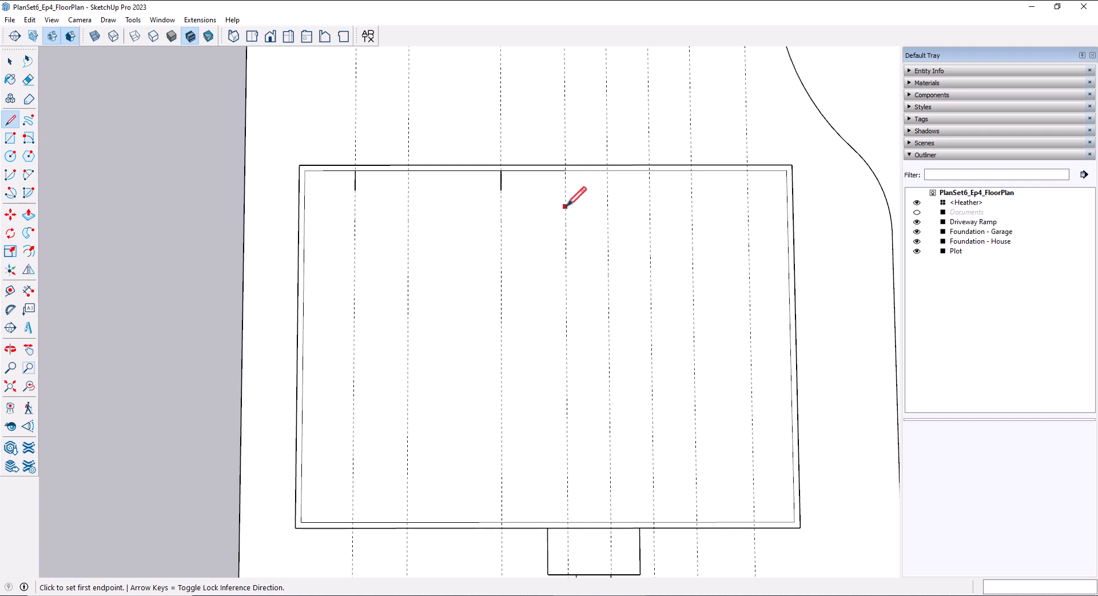
# Step: Draw matching short marker lines from the upper wall's inner edge down the fifth, seventh and eighth vertical guides
pyautogui.click(607, 171)
pyautogui.click(608, 189)
pyautogui.press('Escape')
pyautogui.click(691, 171)
pyautogui.click(692, 190)
pyautogui.press('Escape')
pyautogui.click(747, 170)
pyautogui.click(748, 188)
pyautogui.press('Escape')
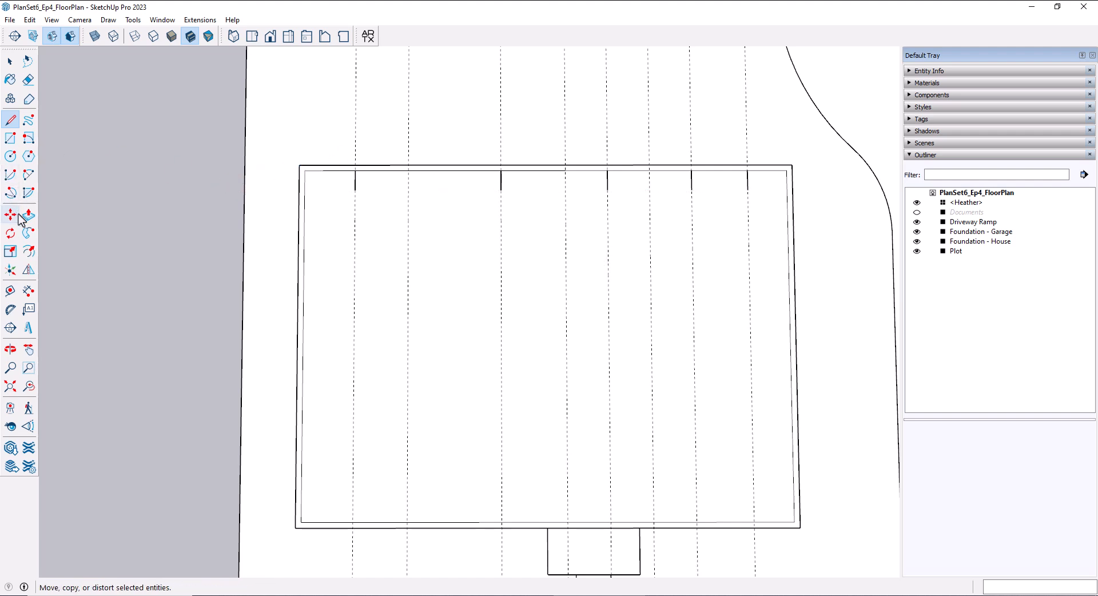
# Step: Place vertical guides 3" to each side of the second original guide for the first interior wall
pyautogui.click(11, 290)
pyautogui.scroll(2, 344, 210)
pyautogui.click(431, 209)
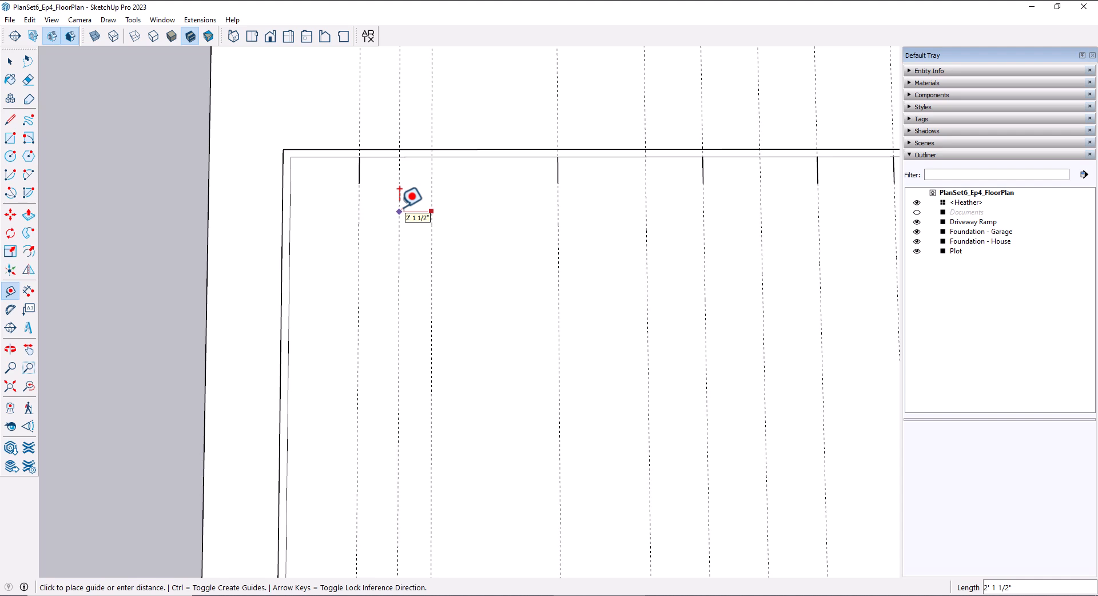
pyautogui.press('Return')
pyautogui.click(431, 214)
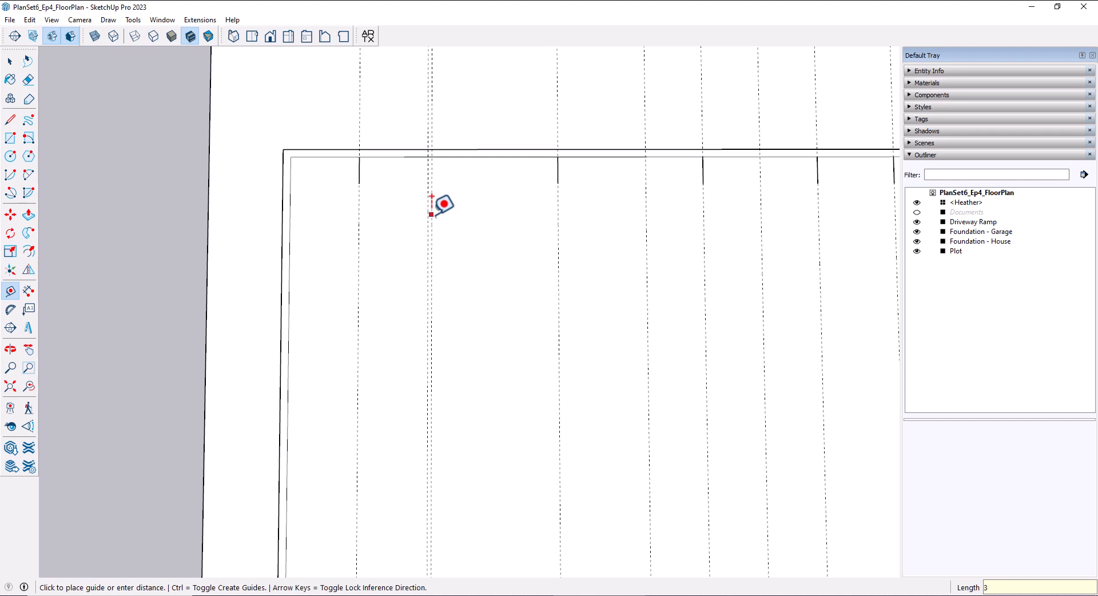
pyautogui.press('Return')
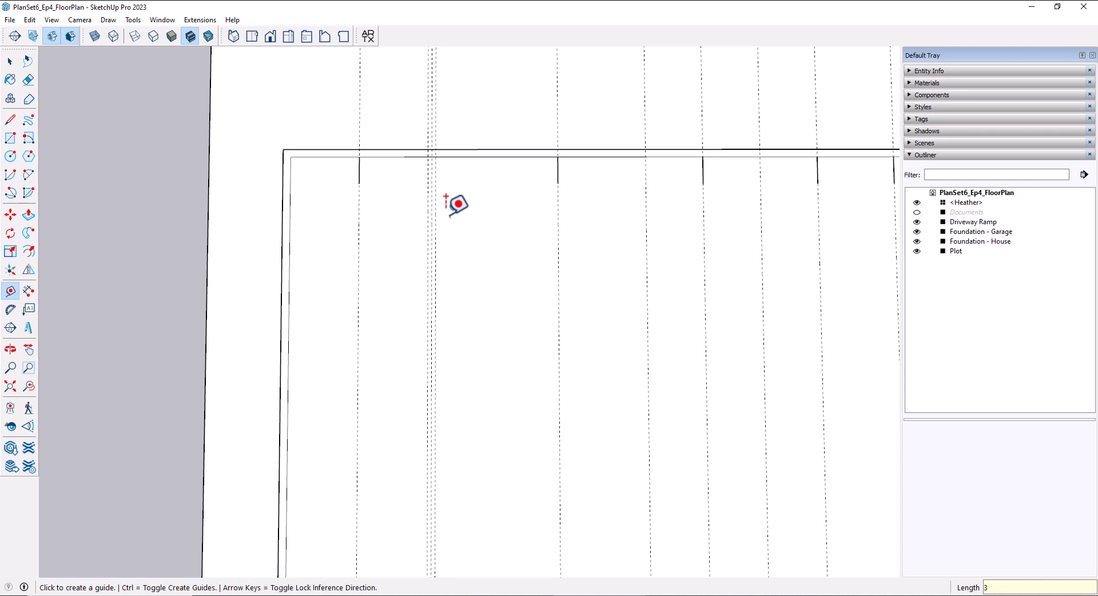
# Step: Place vertical guides 3" to each side of the fourth original guide for the middle interior wall
pyautogui.click(647, 214)
pyautogui.write('3')
pyautogui.press('Return')
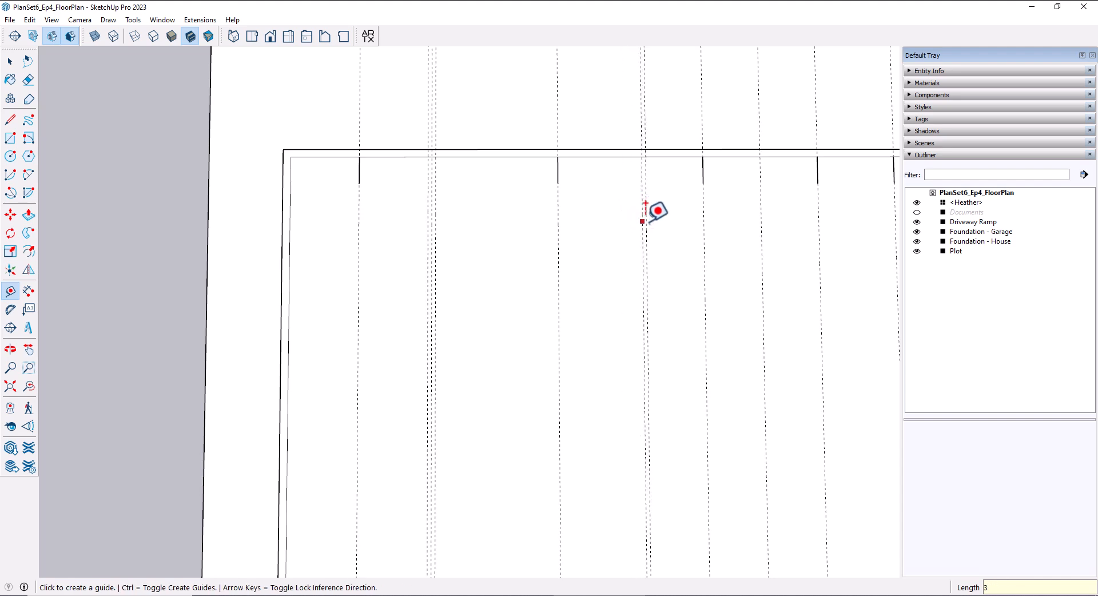
pyautogui.click(645, 222)
pyautogui.write('3')
pyautogui.press('Return')
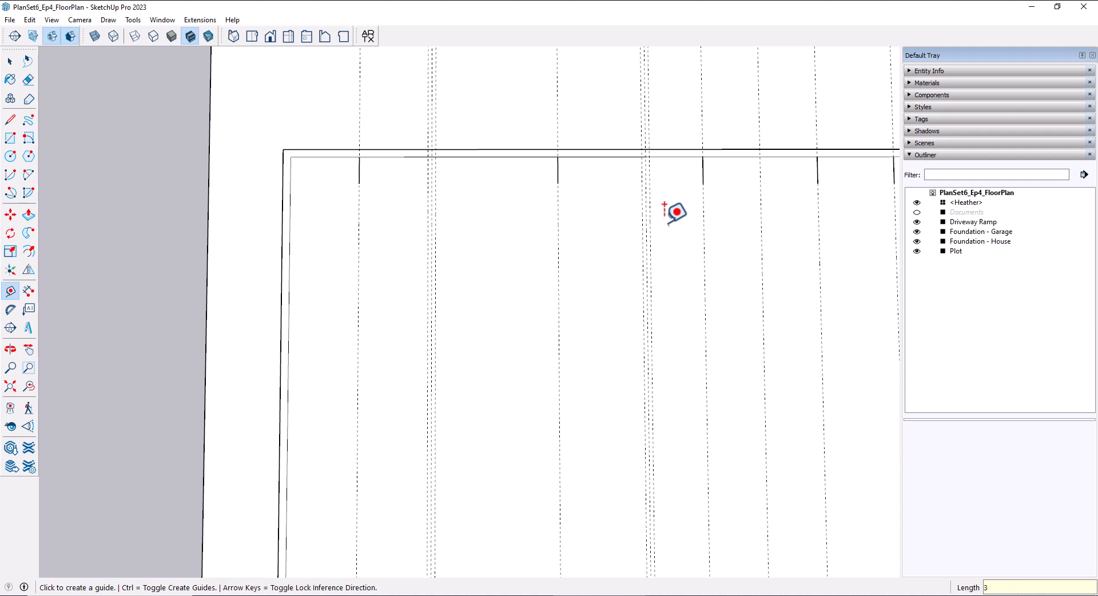
# Step: Place vertical guides 3" to each side of the sixth original guide for the third interior wall
pyautogui.click(767, 195)
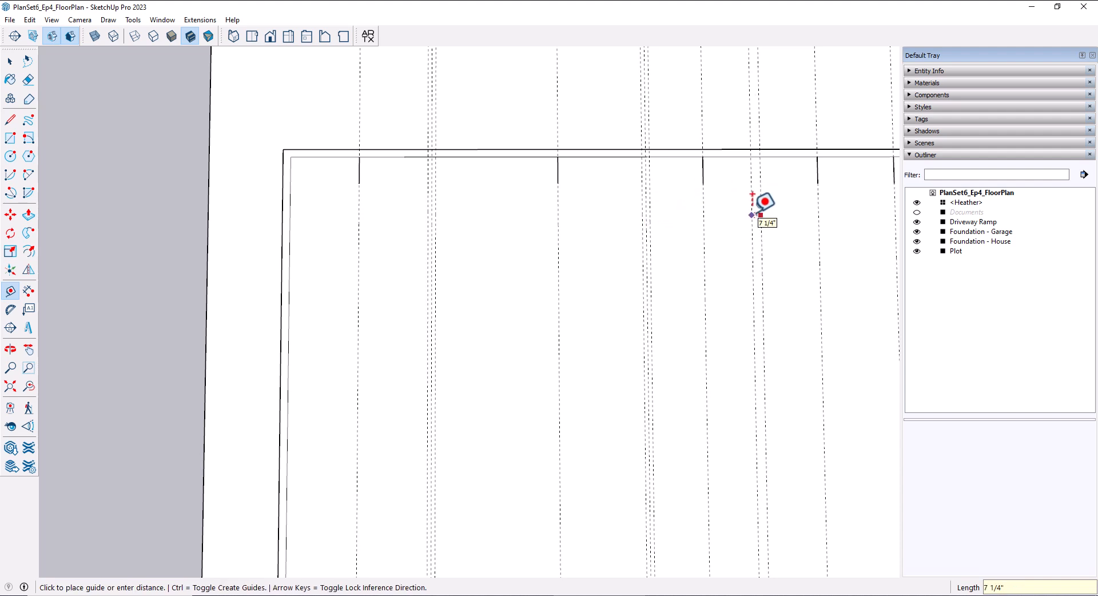
pyautogui.write('3')
pyautogui.press('Return')
pyautogui.moveTo(765, 201); pyautogui.dragTo(672, 190, button='middle')
pyautogui.click(681, 181)
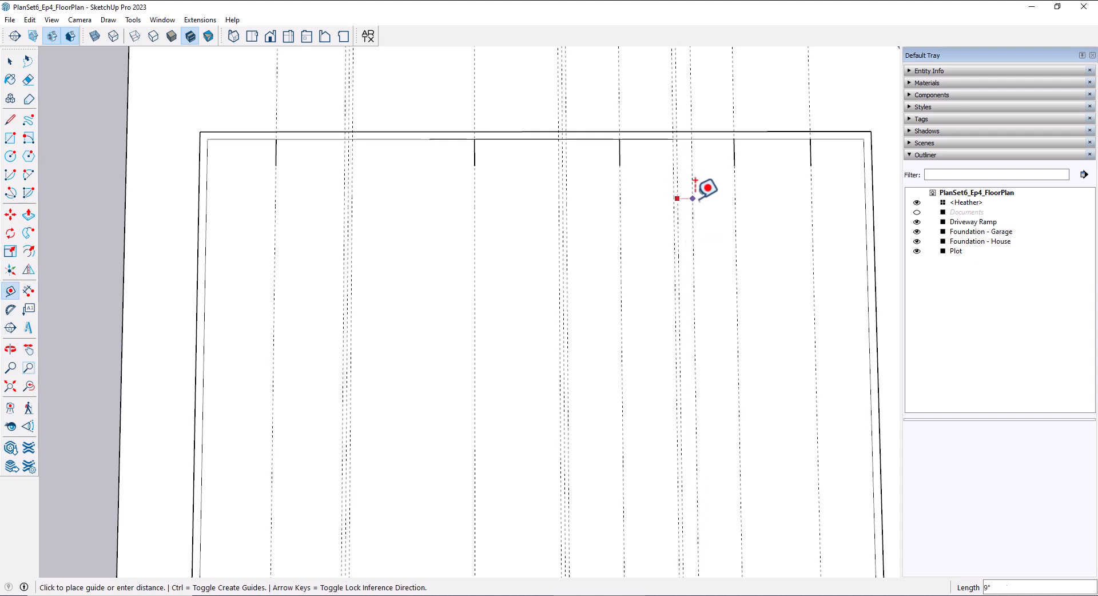
pyautogui.write('3')
pyautogui.press('Return')
# Step: Draw a 6" wide wall rectangle about 12'5" long from the upper wall's inner edge between the leftmost closely spaced guides
pyautogui.scroll(-2, 687, 192)
pyautogui.moveTo(679, 201); pyautogui.dragTo(627, 207, button='middle')
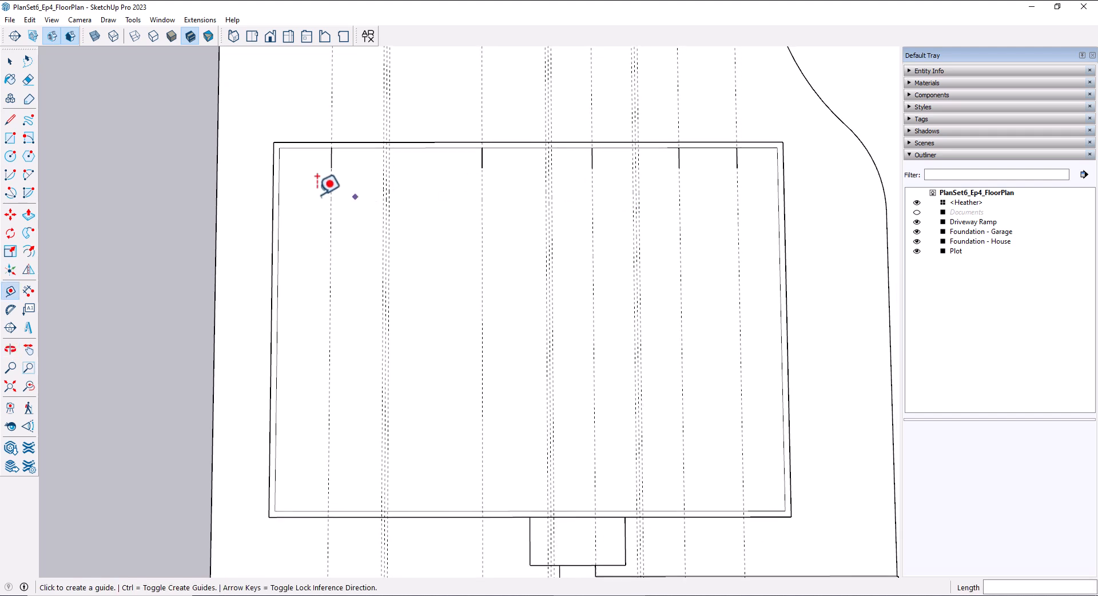
pyautogui.click(11, 137)
pyautogui.scroll(4, 441, 166)
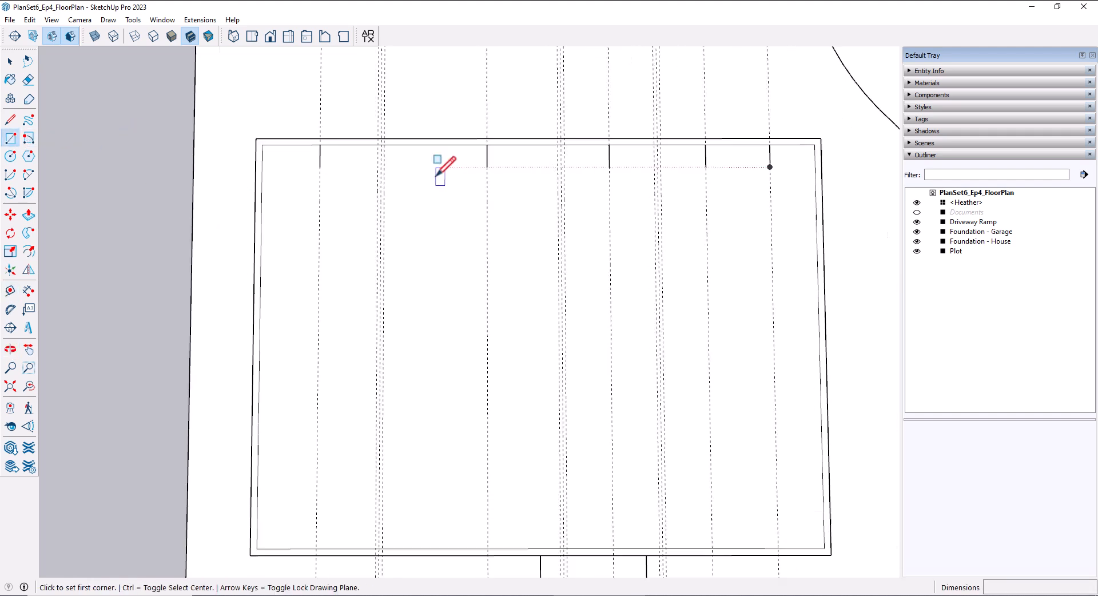
pyautogui.click(390, 143)
pyautogui.click(398, 360)
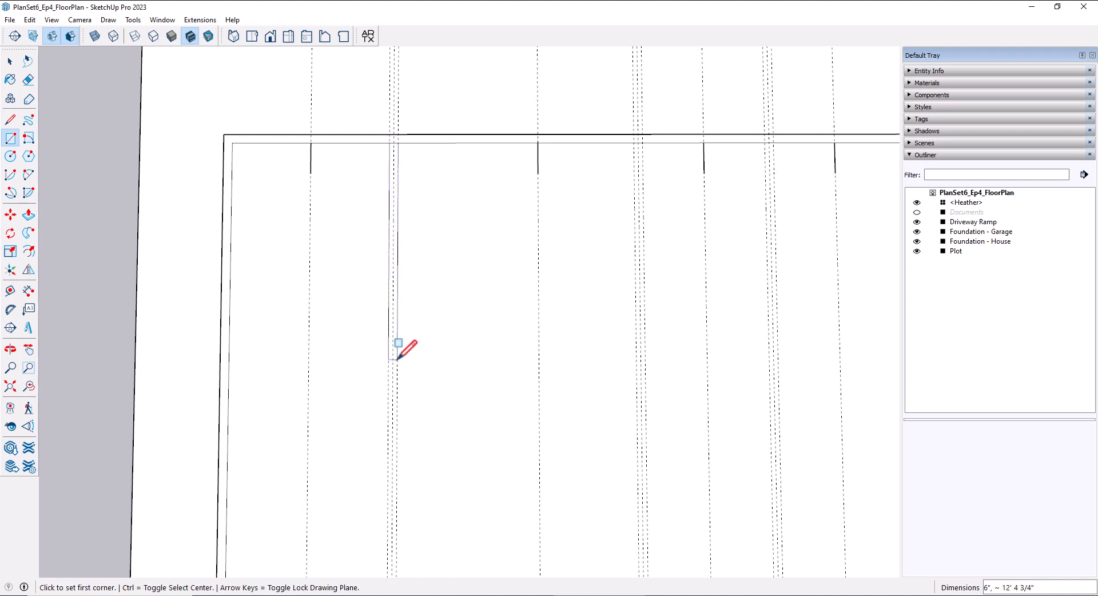
# Step: Draw two more 6" wide wall rectangles from the upper wall: one about 12'11" long in the middle guide set, one in the right set
pyautogui.click(634, 142)
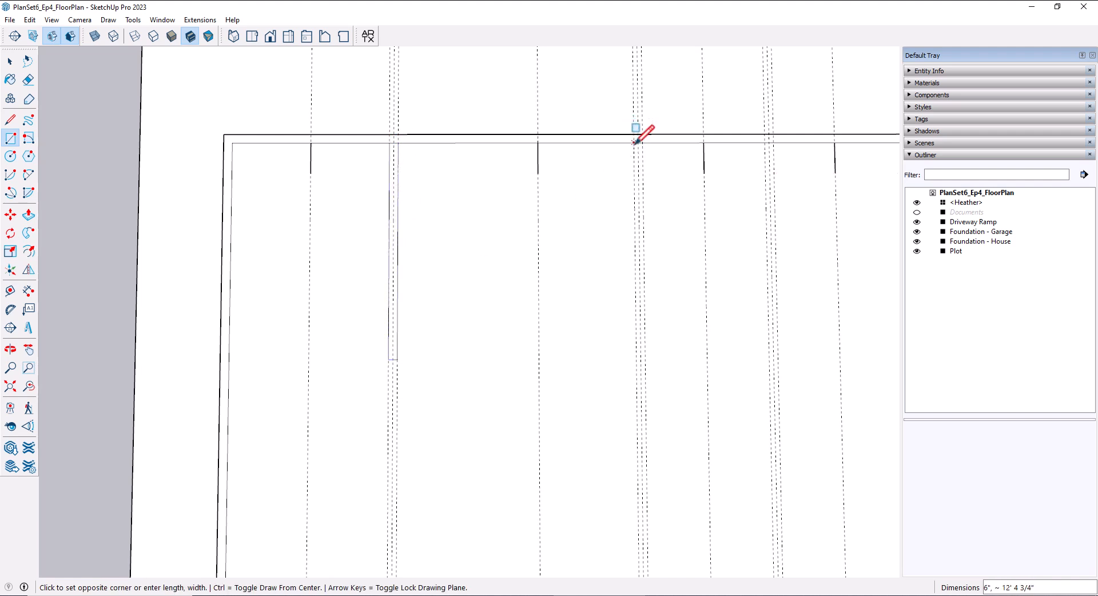
pyautogui.click(644, 368)
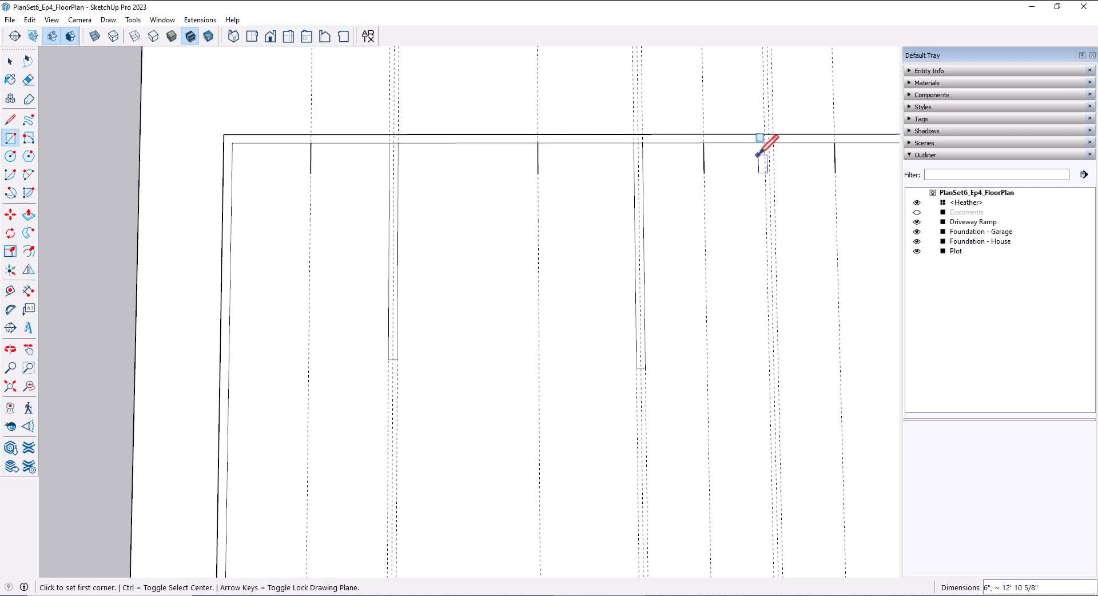
pyautogui.click(765, 142)
pyautogui.click(778, 358)
# Step: Delete all guides from the model
pyautogui.scroll(-1, 664, 368)
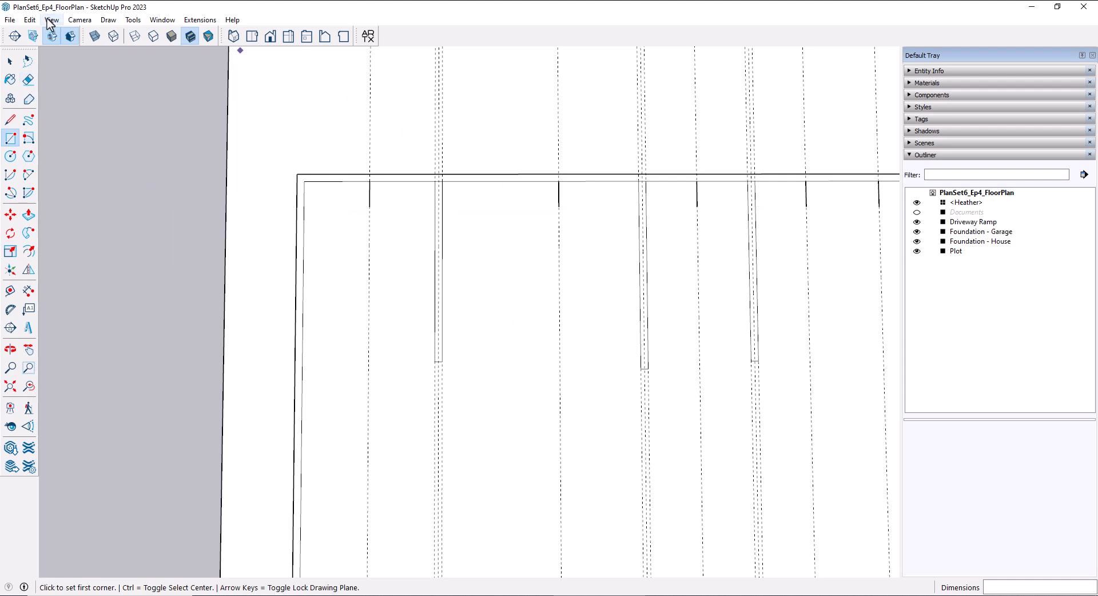
pyautogui.click(30, 20)
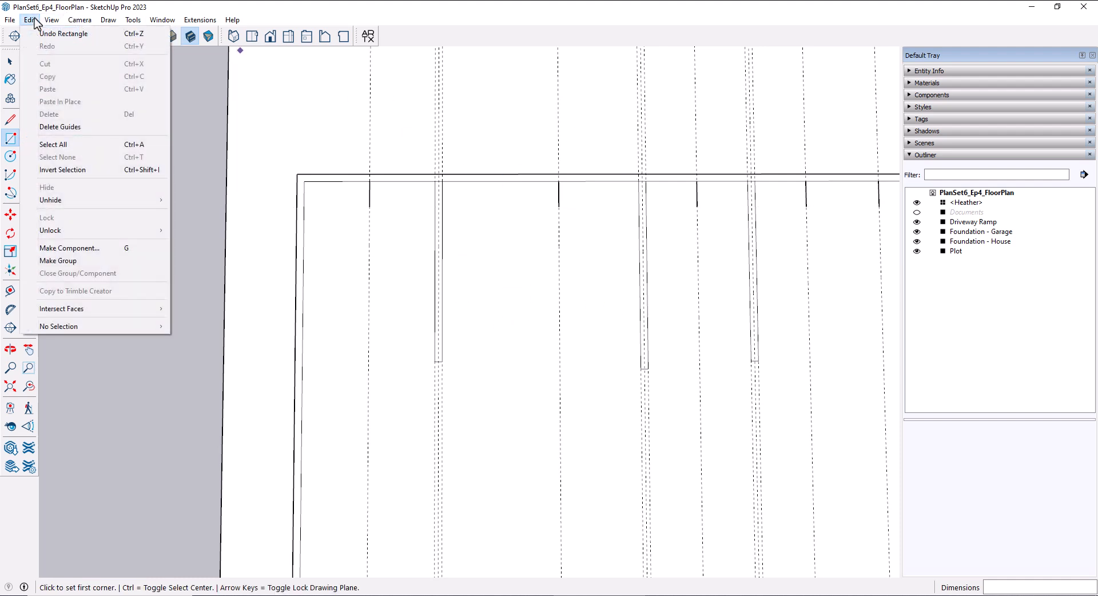
pyautogui.click(60, 127)
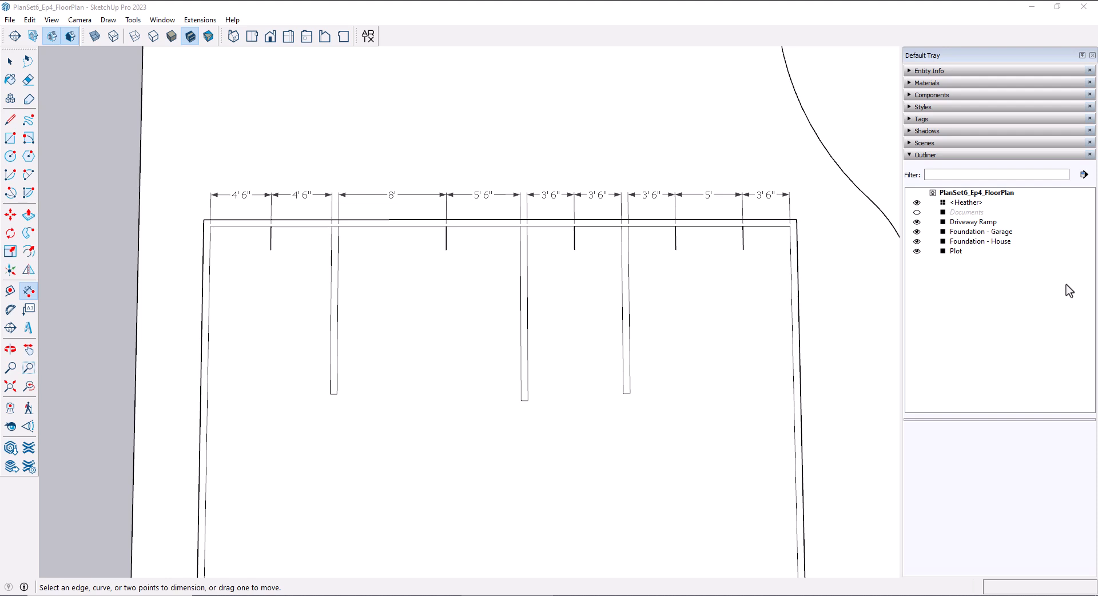
# Step: Place a horizontal guide across the house, offset down from the upper wall's outer edge to just above the interior walls' lower ends
pyautogui.keyDown('shift'); pyautogui.moveTo(601, 292); pyautogui.dragTo(593, 251, button='middle'); pyautogui.keyUp('shift')
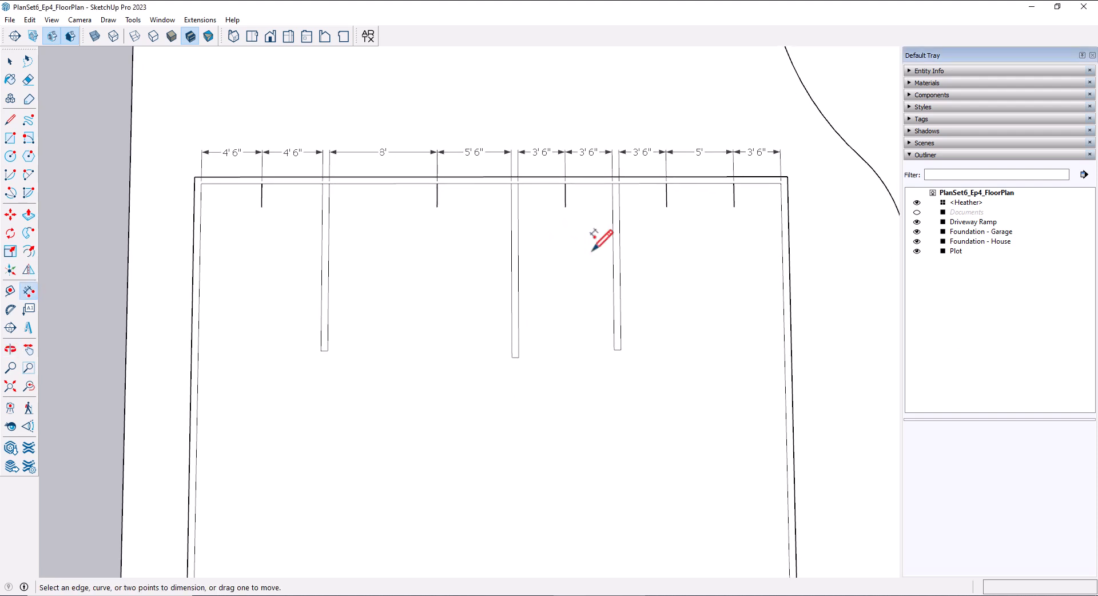
pyautogui.click(30, 297)
pyautogui.keyDown('shift'); pyautogui.moveTo(314, 306); pyautogui.dragTo(314, 265, button='middle'); pyautogui.keyUp('shift')
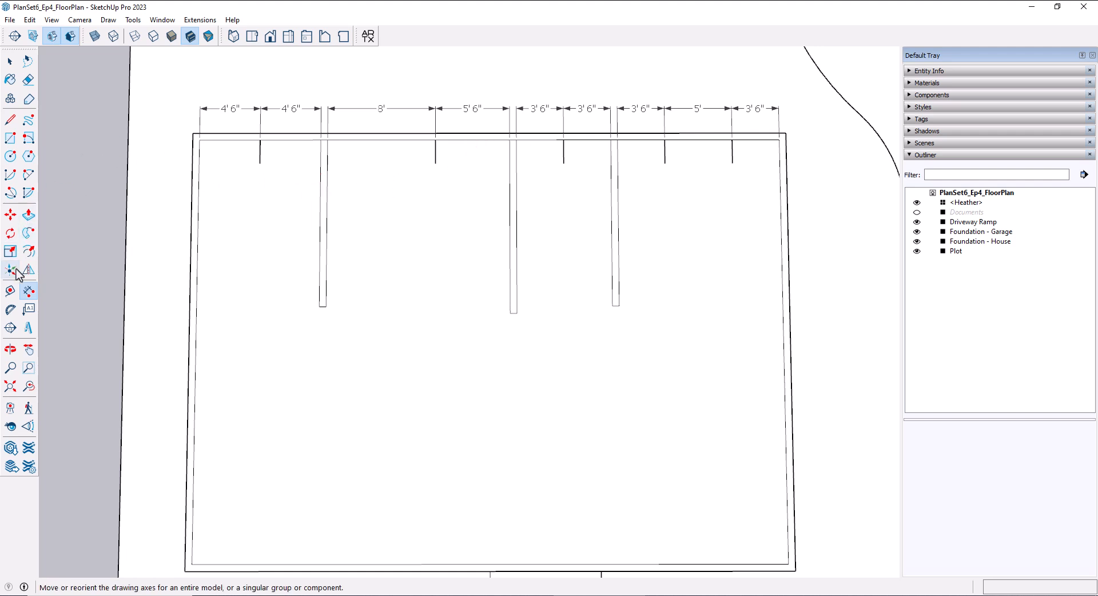
pyautogui.click(10, 291)
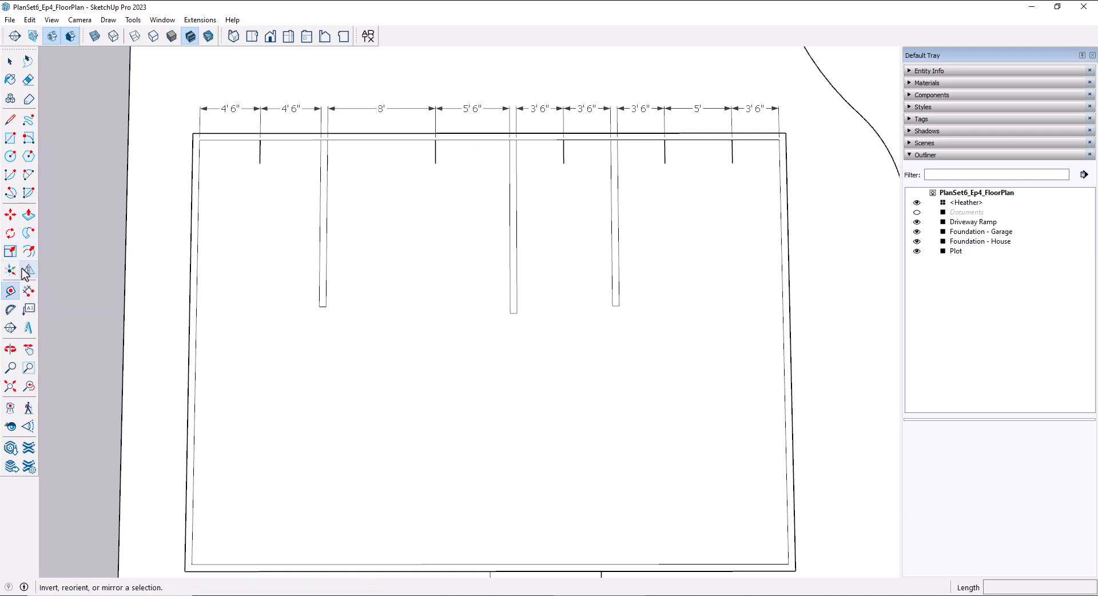
pyautogui.click(763, 133)
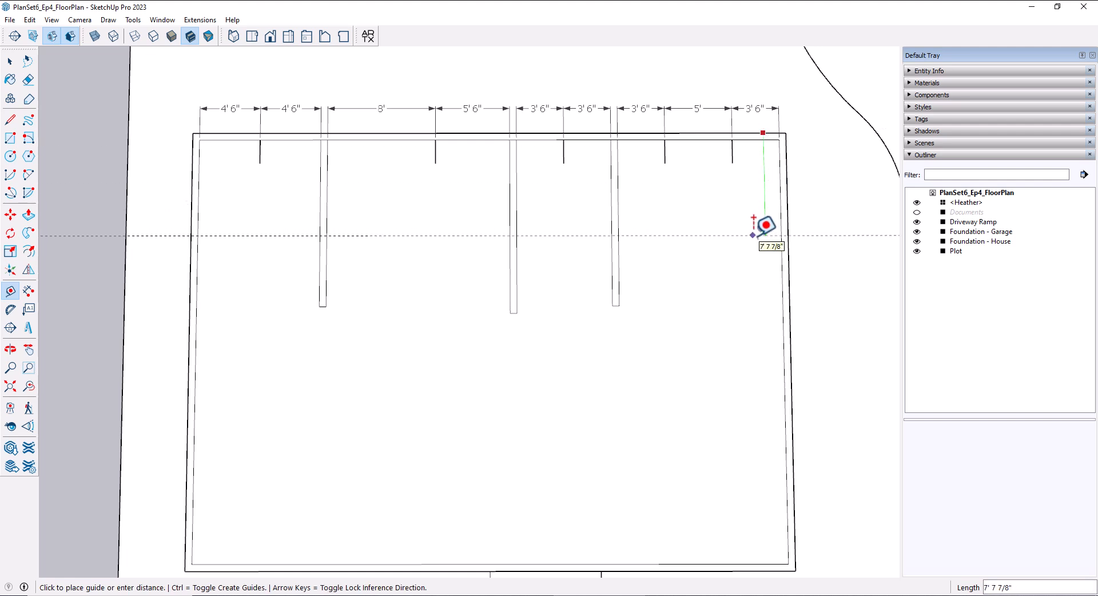
pyautogui.press('Return')
pyautogui.click(735, 284)
pyautogui.press('Escape')
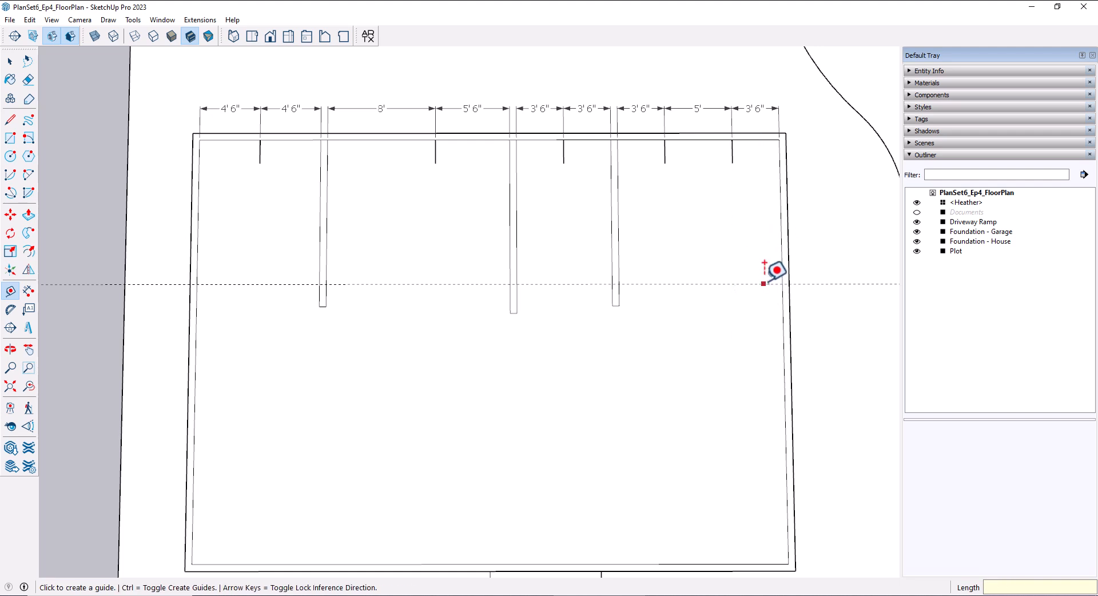
# Step: Add a horizontal guide 2'6" below the first one and another 2'9" beyond it
pyautogui.click(764, 283)
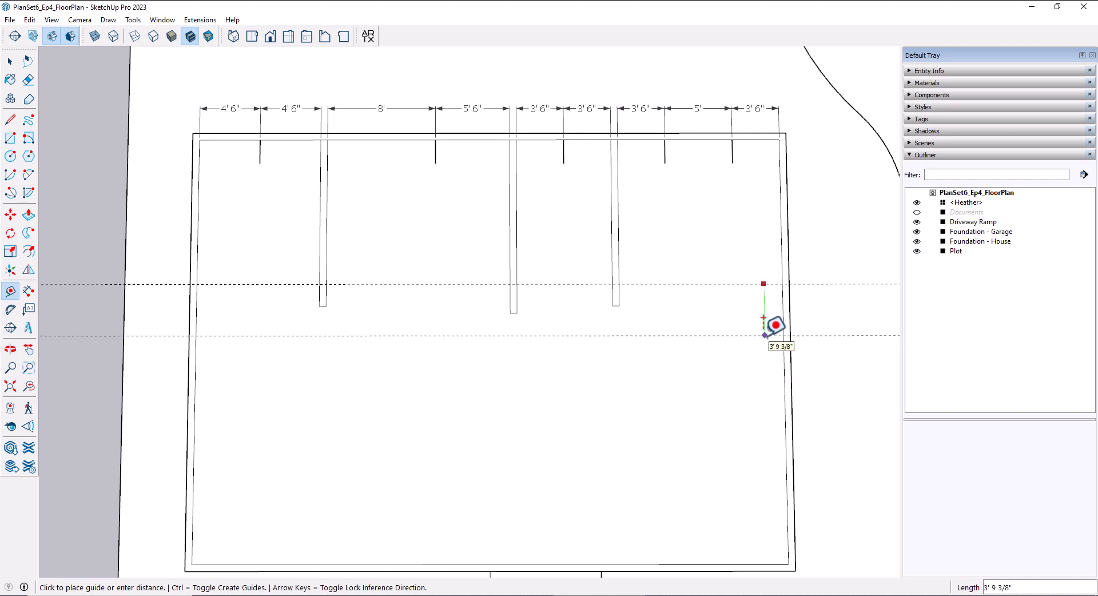
pyautogui.press('Return')
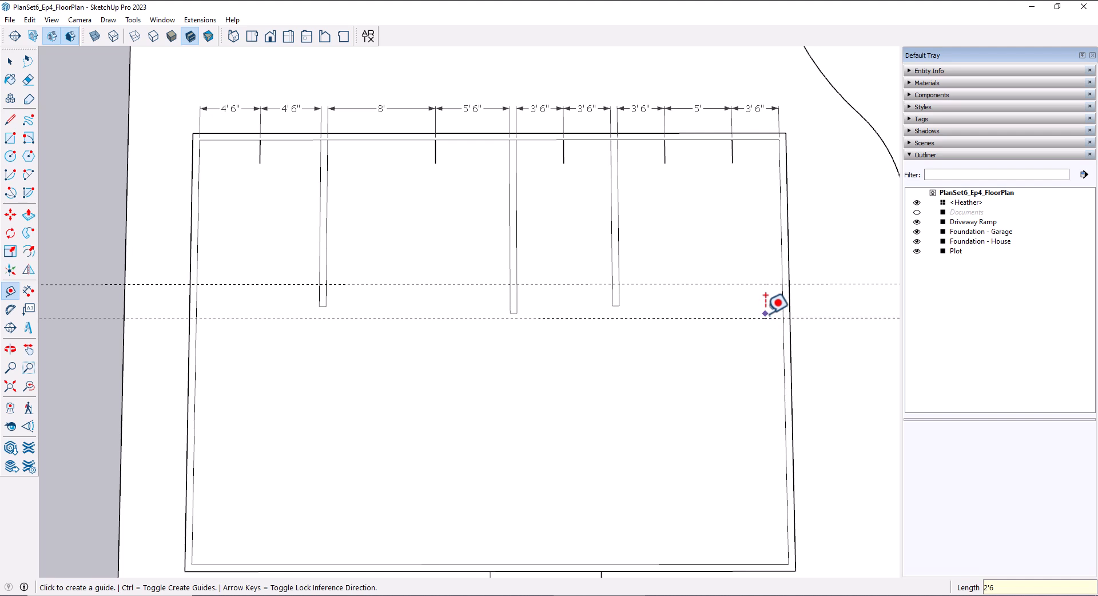
pyautogui.click(755, 318)
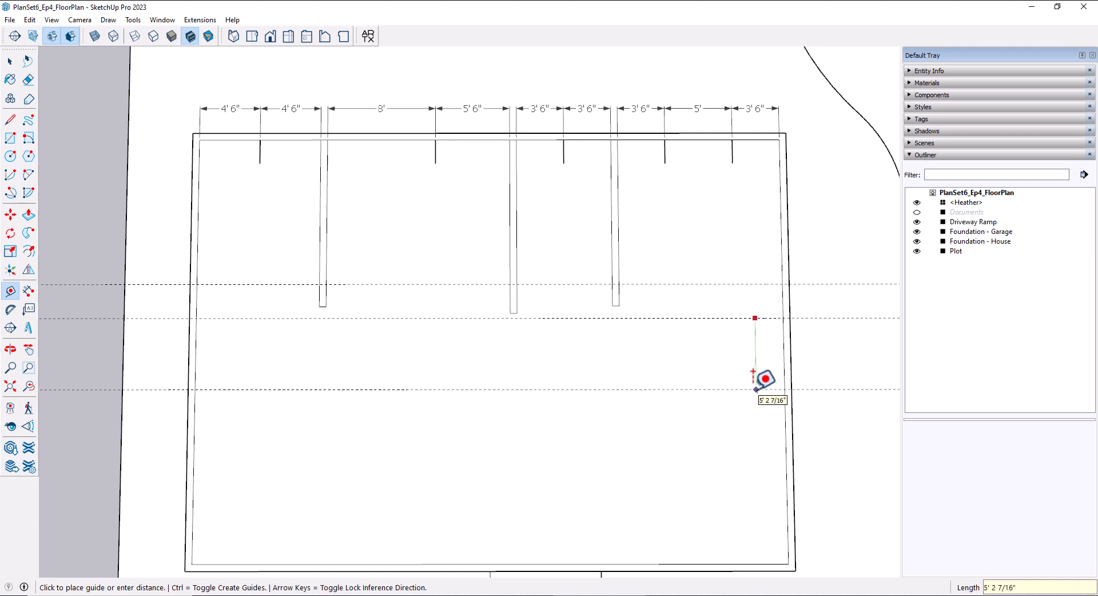
pyautogui.press('Return')
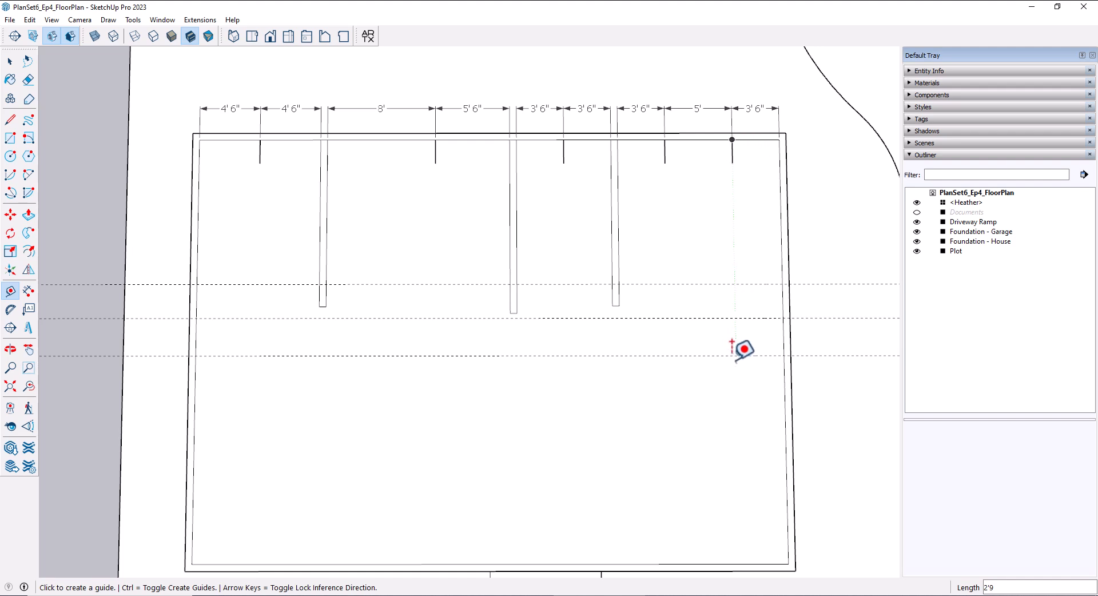
# Step: Add a horizontal guide 2'9" below the lowest interior guide and another 12'9" beyond it
pyautogui.click(737, 356)
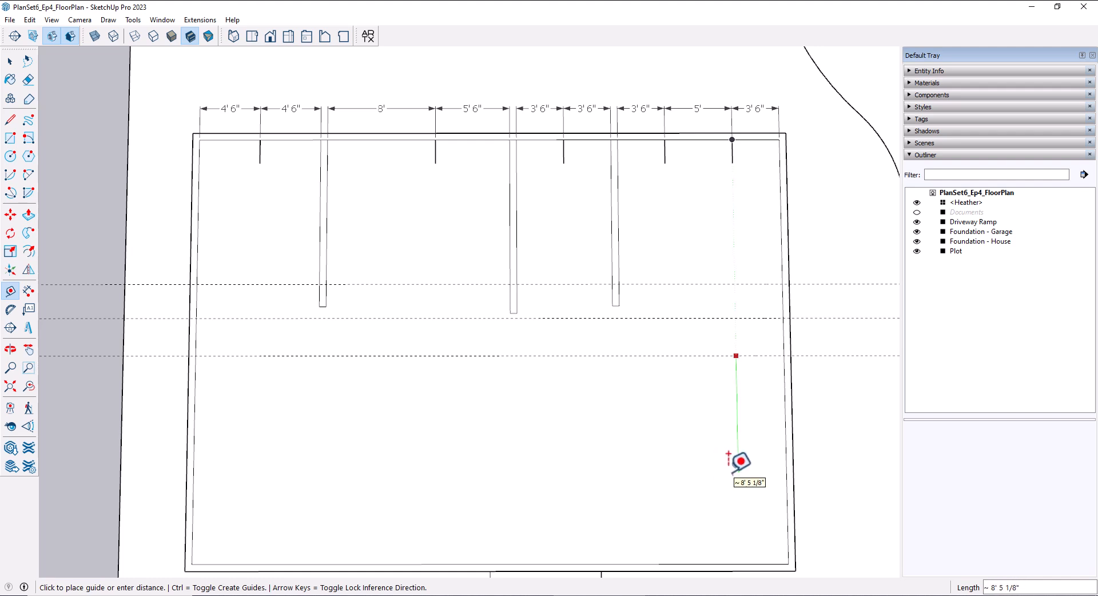
pyautogui.press('Escape')
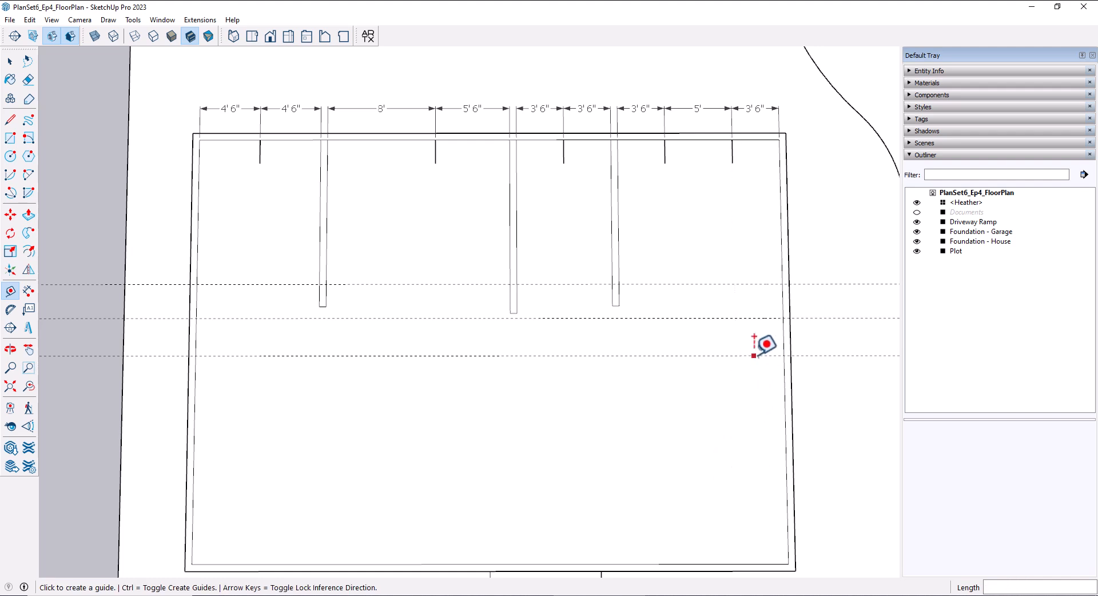
pyautogui.click(752, 356)
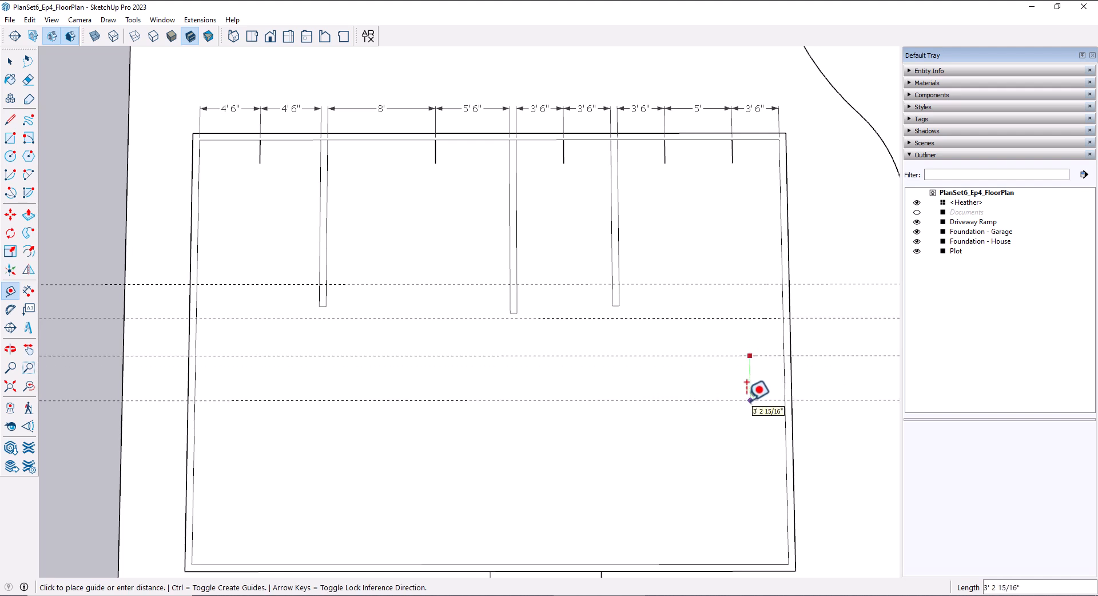
pyautogui.write('2')
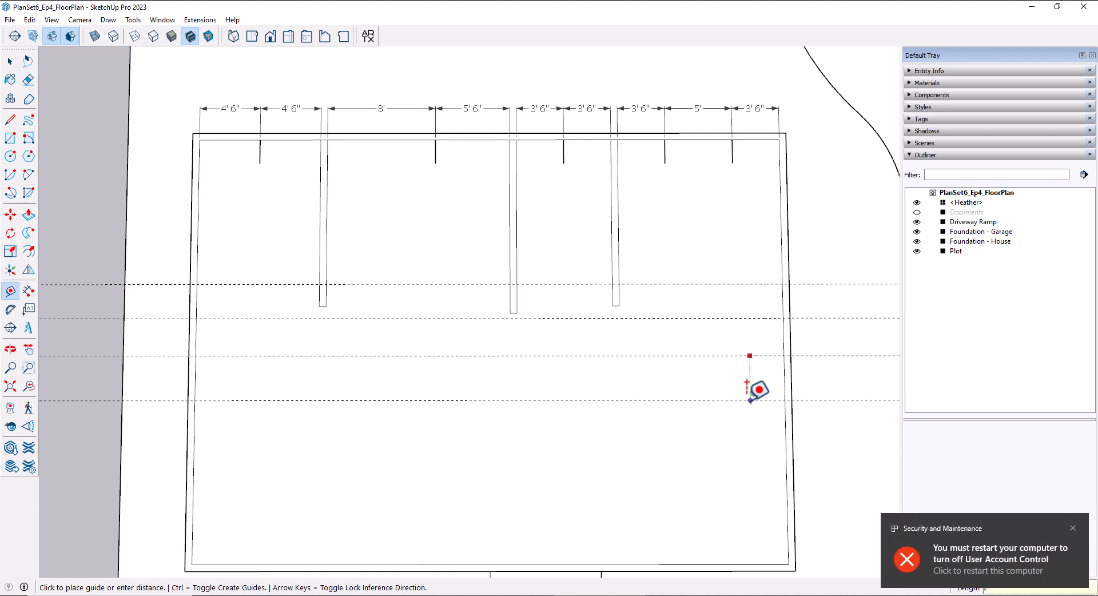
pyautogui.write("'9")
pyautogui.press('Return')
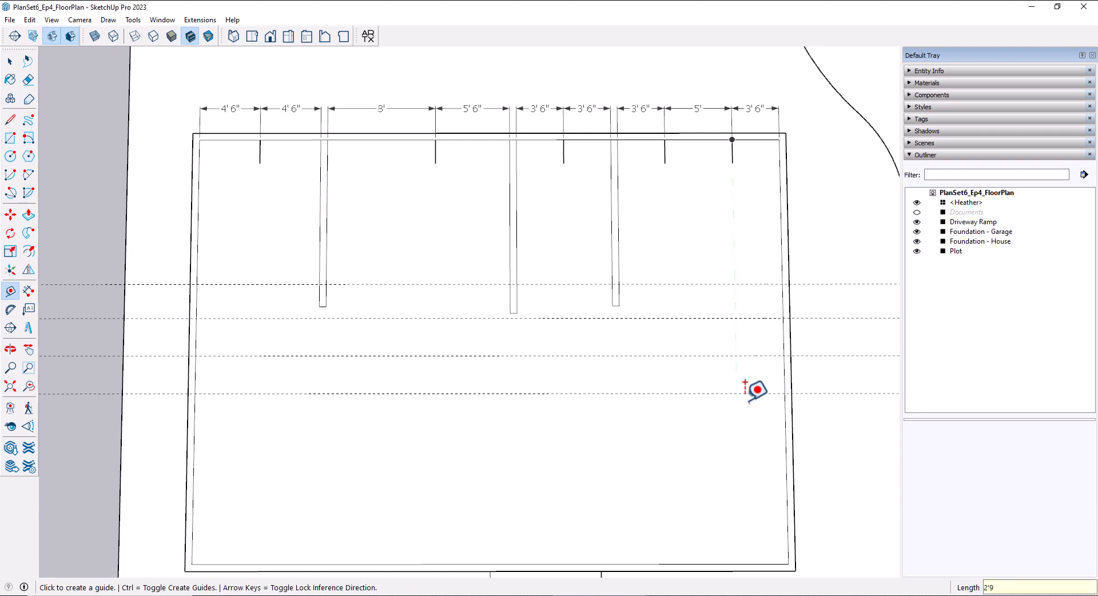
pyautogui.click(758, 393)
pyautogui.write('12')
pyautogui.press('Return')
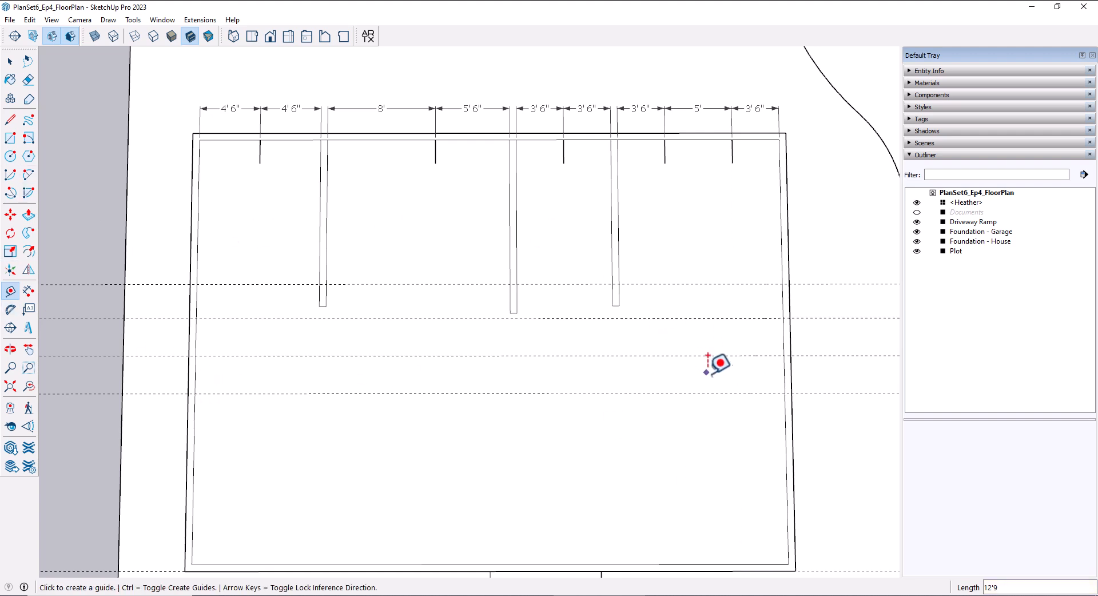
# Step: Place guides 3" below and 3" above the fourth horizontal guide to set a 6" wall thickness
pyautogui.click(714, 393)
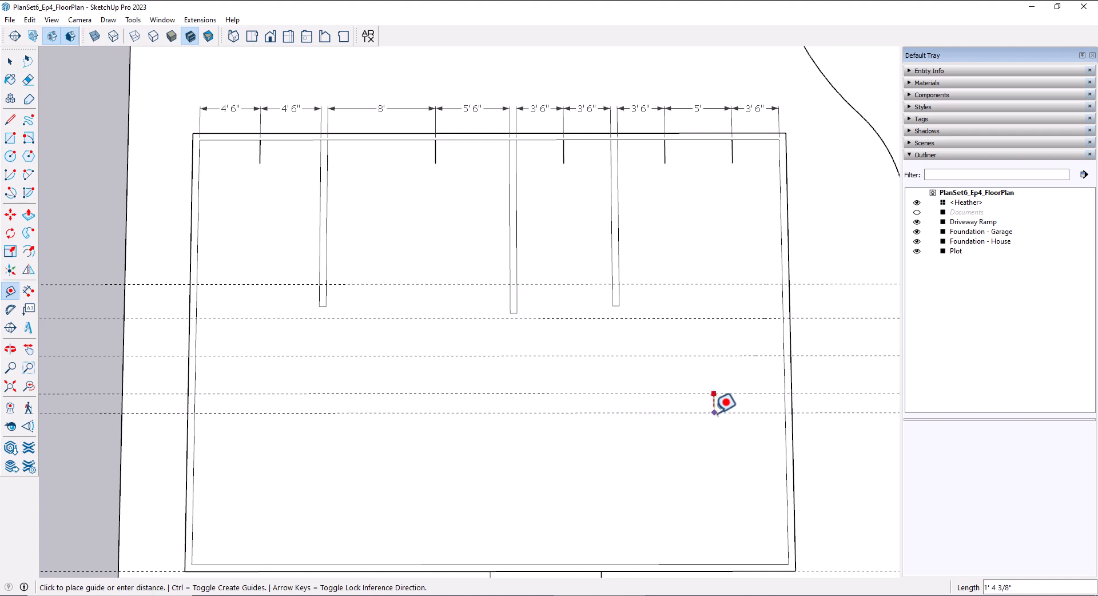
pyautogui.press('Return')
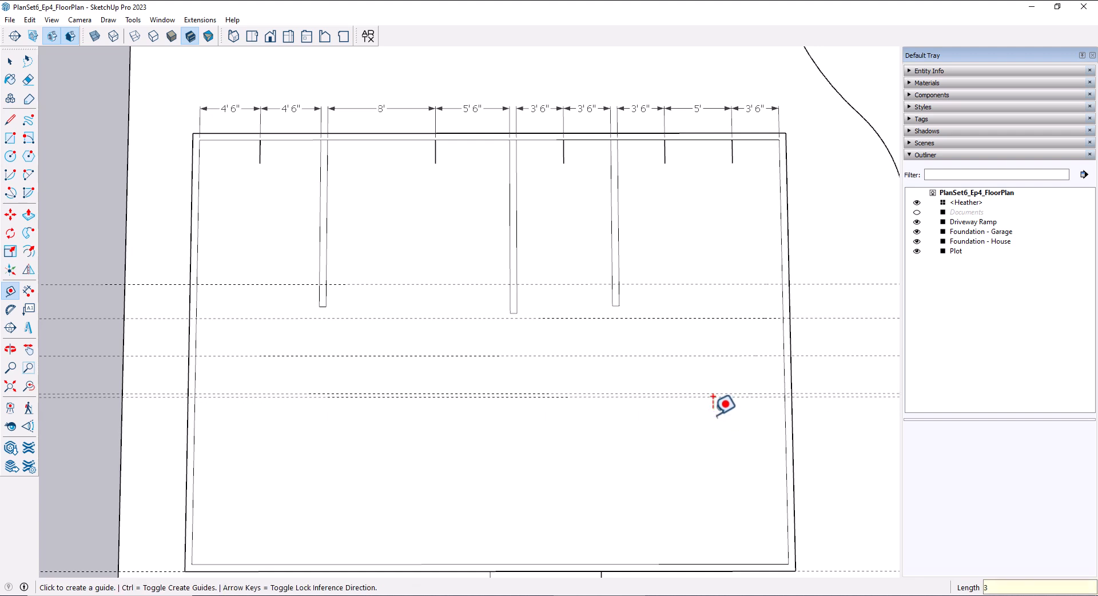
pyautogui.scroll(2, 712, 396)
pyautogui.click(699, 387)
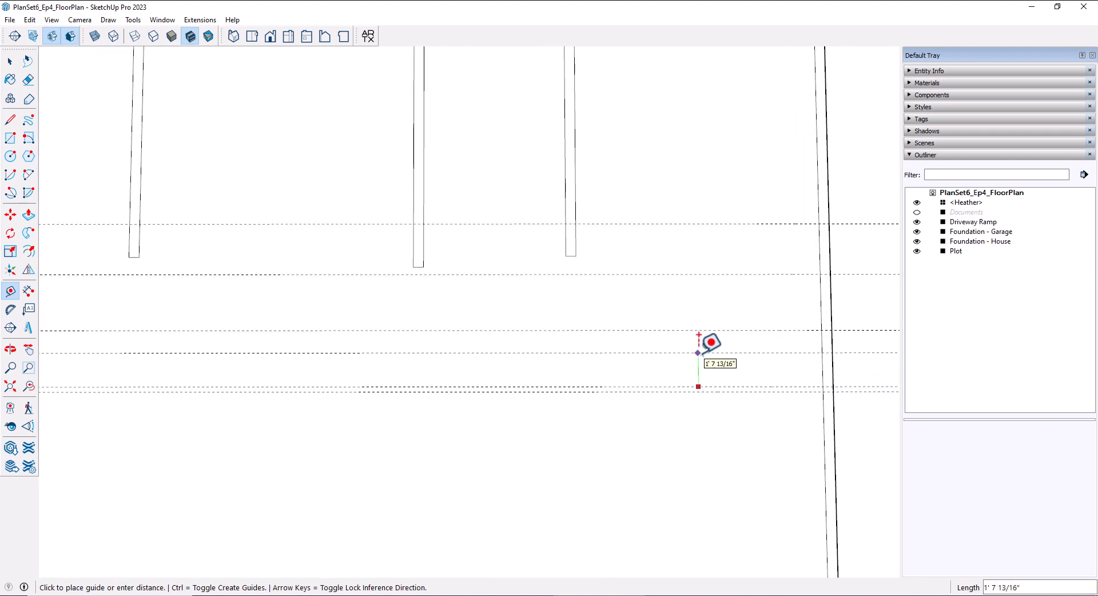
pyautogui.write('3')
pyautogui.press('Return')
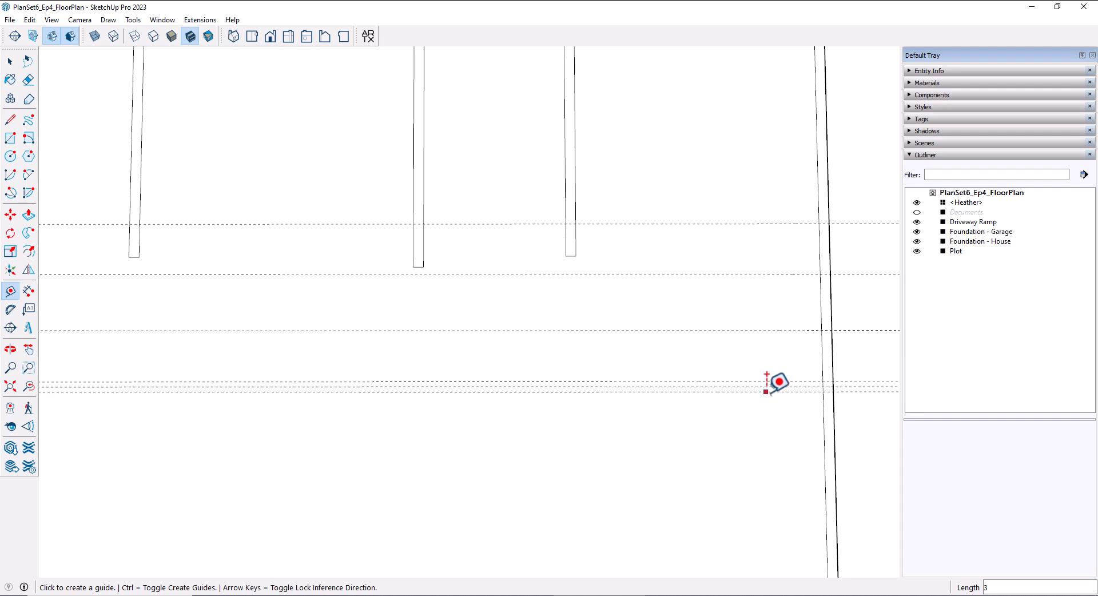
# Step: Place guides 3" above and 3" below the second horizontal guide, just under the interior walls' ends
pyautogui.click(764, 274)
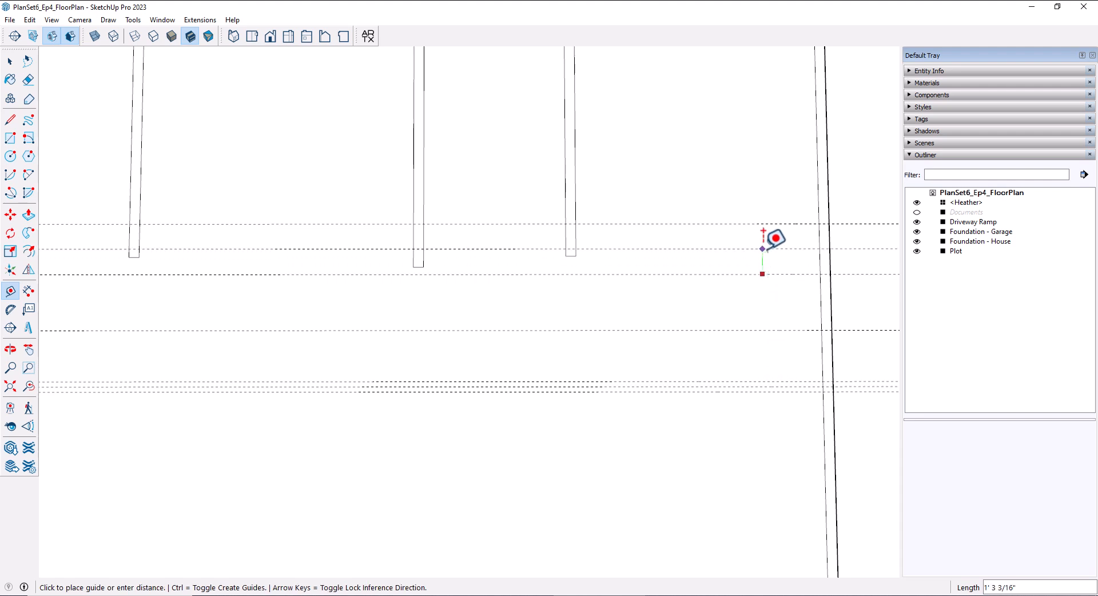
pyautogui.write('3')
pyautogui.press('Return')
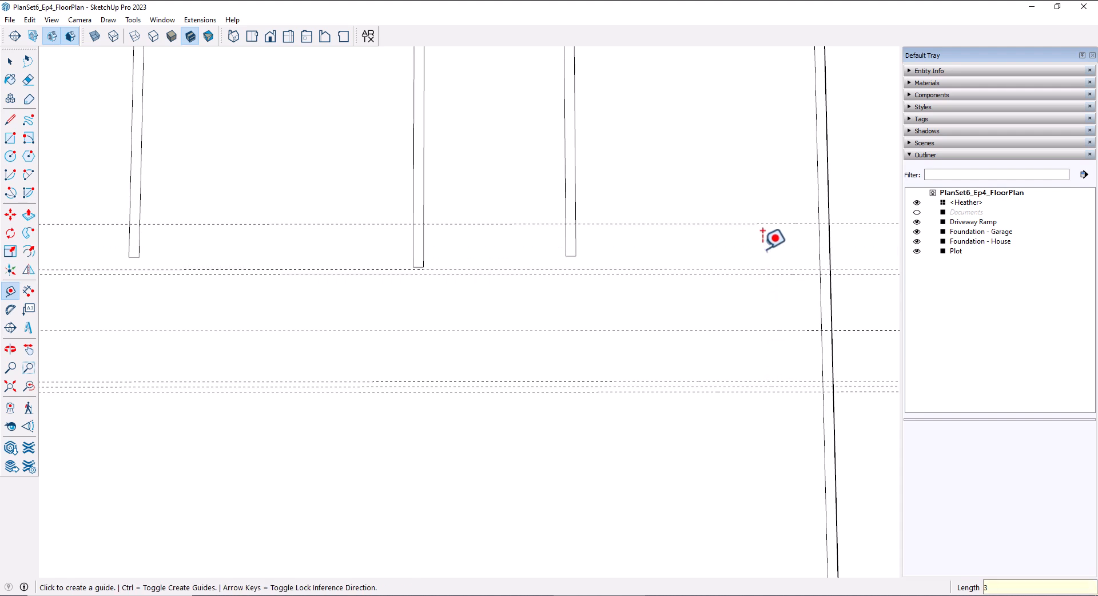
pyautogui.click(663, 274)
pyautogui.write('3')
pyautogui.press('Return')
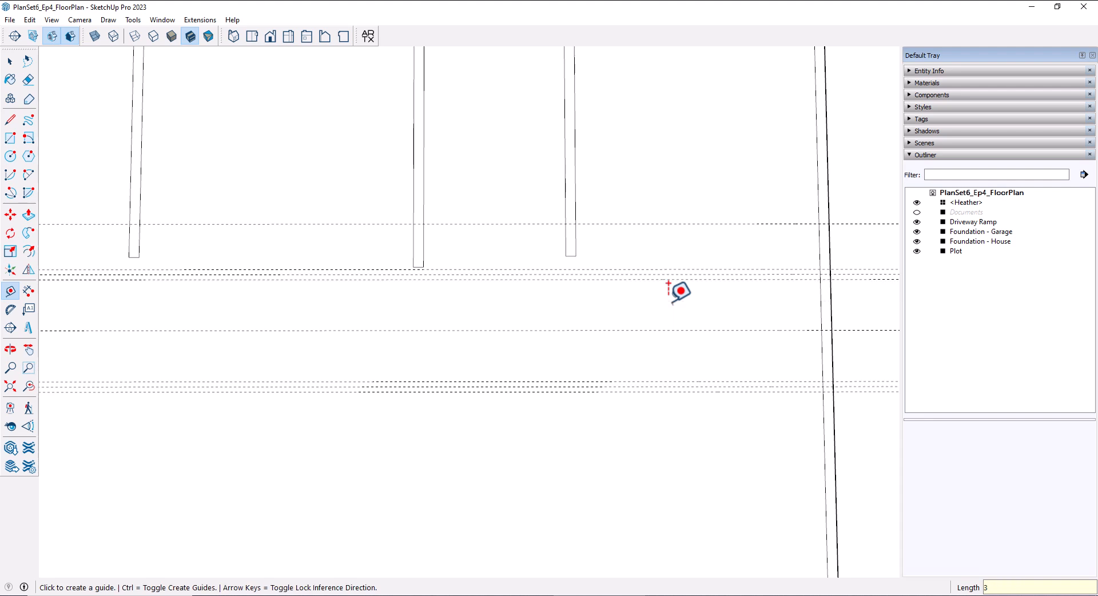
# Step: Place guides 3" above and 3" below the uppermost horizontal guide crossing the interior walls
pyautogui.click(719, 223)
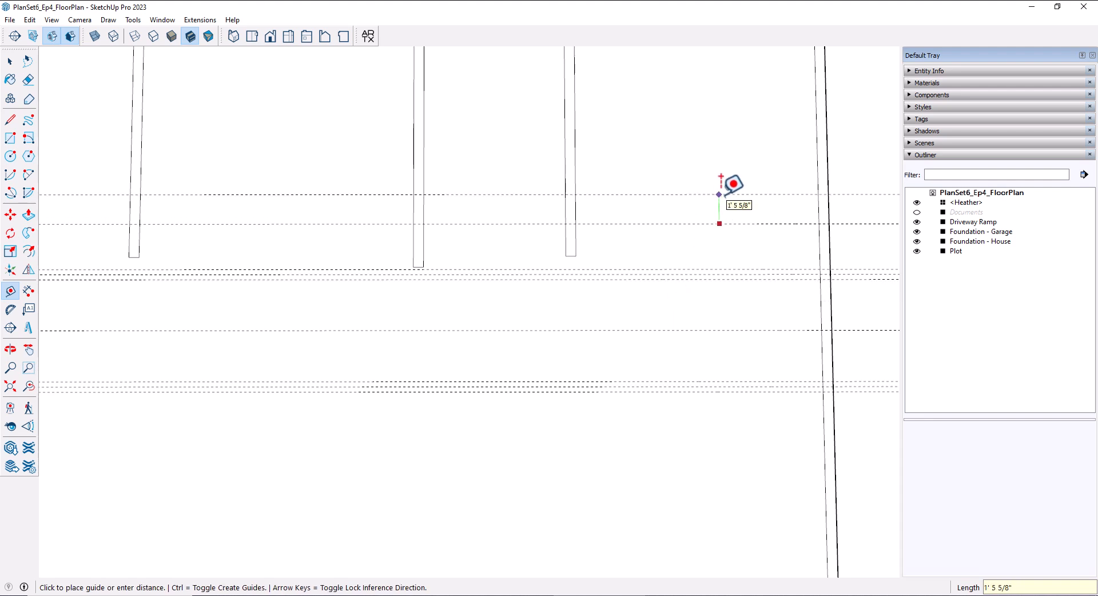
pyautogui.write('3')
pyautogui.press('Return')
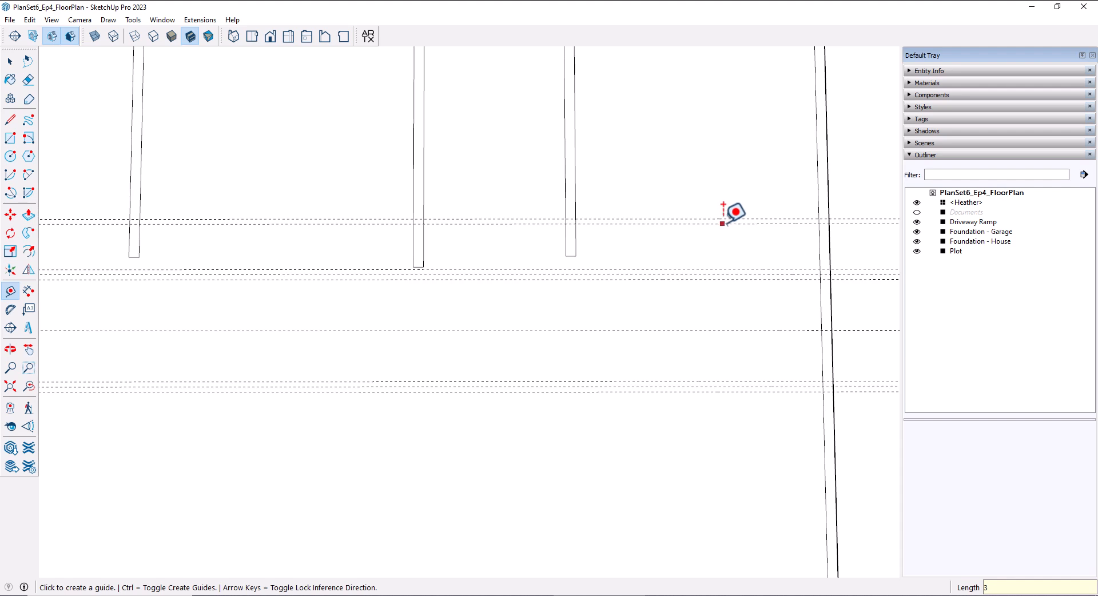
pyautogui.click(723, 224)
pyautogui.write('3')
pyautogui.press('Return')
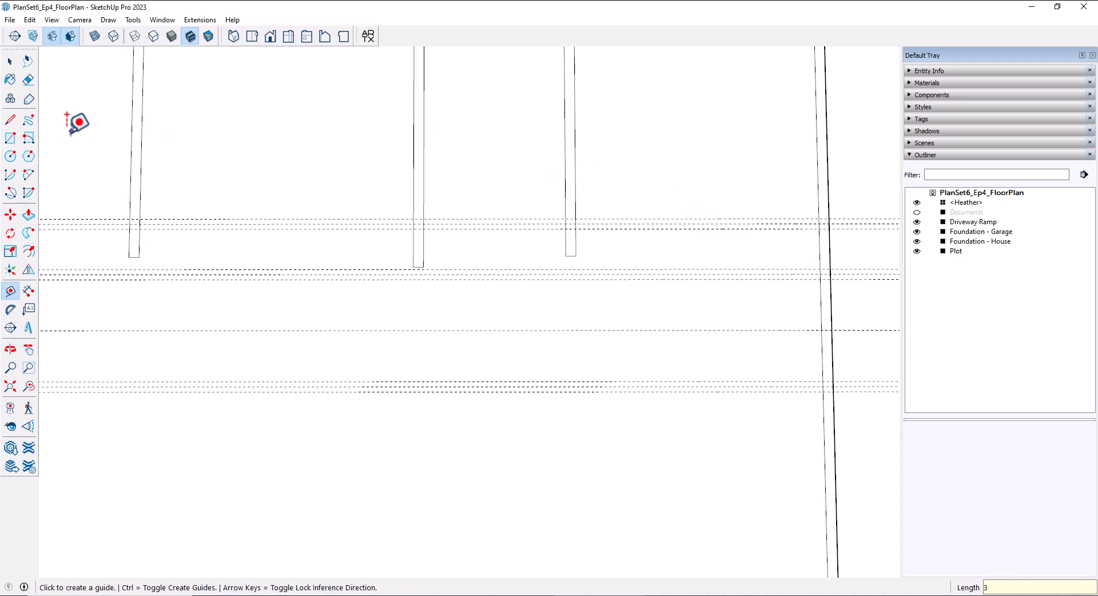
# Step: Draw a 6" by 34' wall rectangle along the upper guide set, from the right exterior wall to the leftmost interior wall
pyautogui.click(10, 138)
pyautogui.scroll(-2, 356, 218)
pyautogui.scroll(-1, 356, 218)
pyautogui.keyDown('shift'); pyautogui.moveTo(377, 213); pyautogui.dragTo(442, 204, button='middle'); pyautogui.keyUp('shift')
pyautogui.scroll(2, 712, 211)
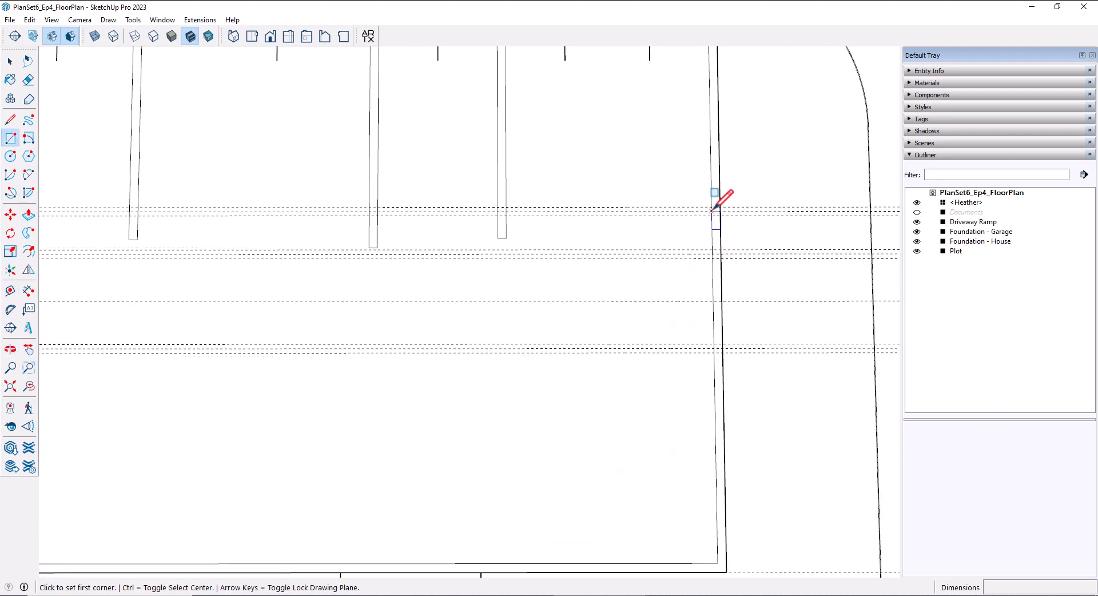
pyautogui.click(712, 206)
pyautogui.scroll(-2, 520, 228)
pyautogui.keyDown('shift'); pyautogui.moveTo(520, 228); pyautogui.dragTo(696, 229, button='middle'); pyautogui.keyUp('shift')
pyautogui.scroll(3, 448, 208)
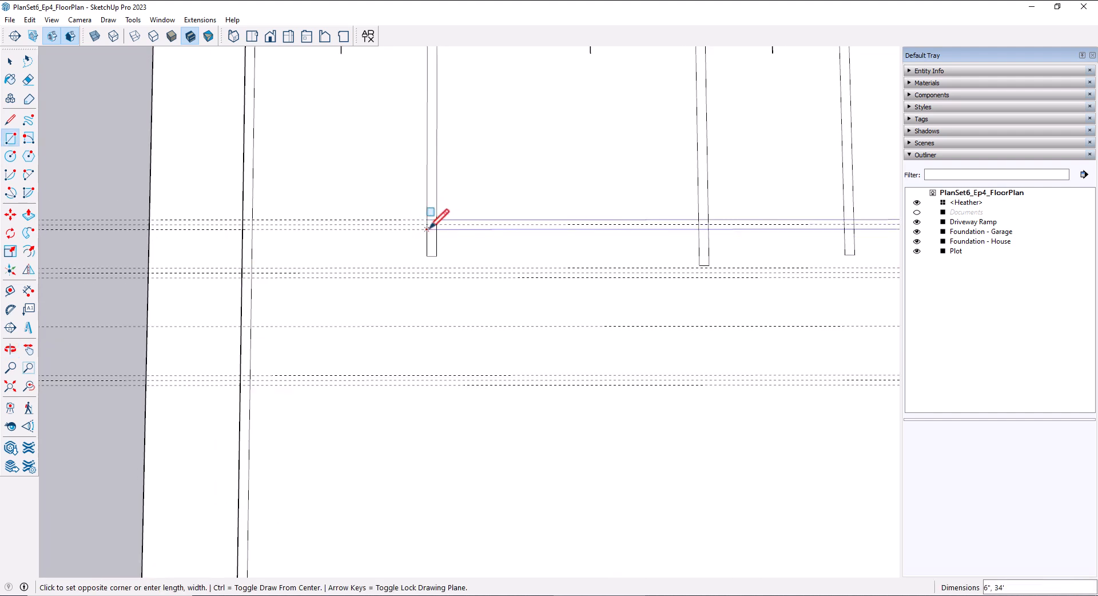
pyautogui.click(426, 229)
# Step: Draw two 6" wide wall rectangles from the right exterior wall: about 13'8" long in the middle guide set, about 20' in the lower set
pyautogui.scroll(-2, 454, 280)
pyautogui.keyDown('shift'); pyautogui.moveTo(514, 300); pyautogui.dragTo(393, 256, button='middle'); pyautogui.keyUp('shift')
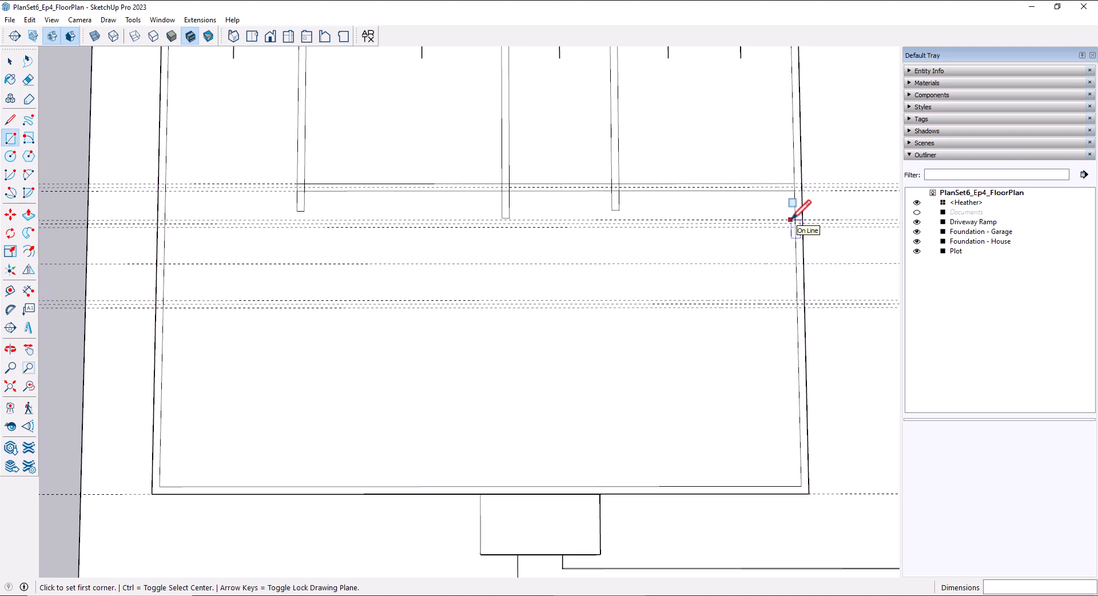
pyautogui.click(794, 219)
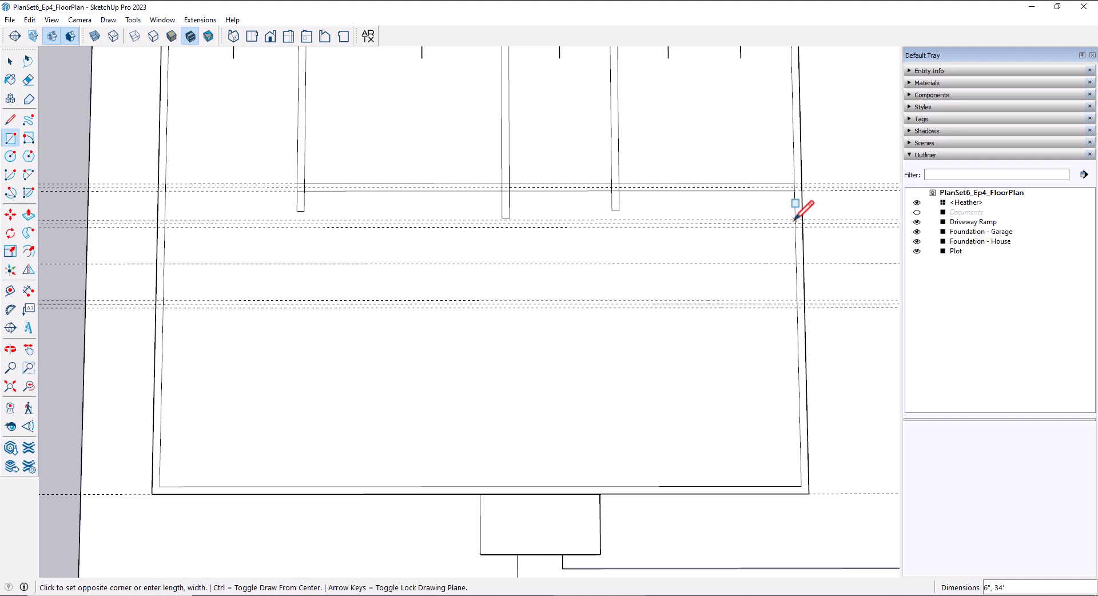
pyautogui.click(597, 226)
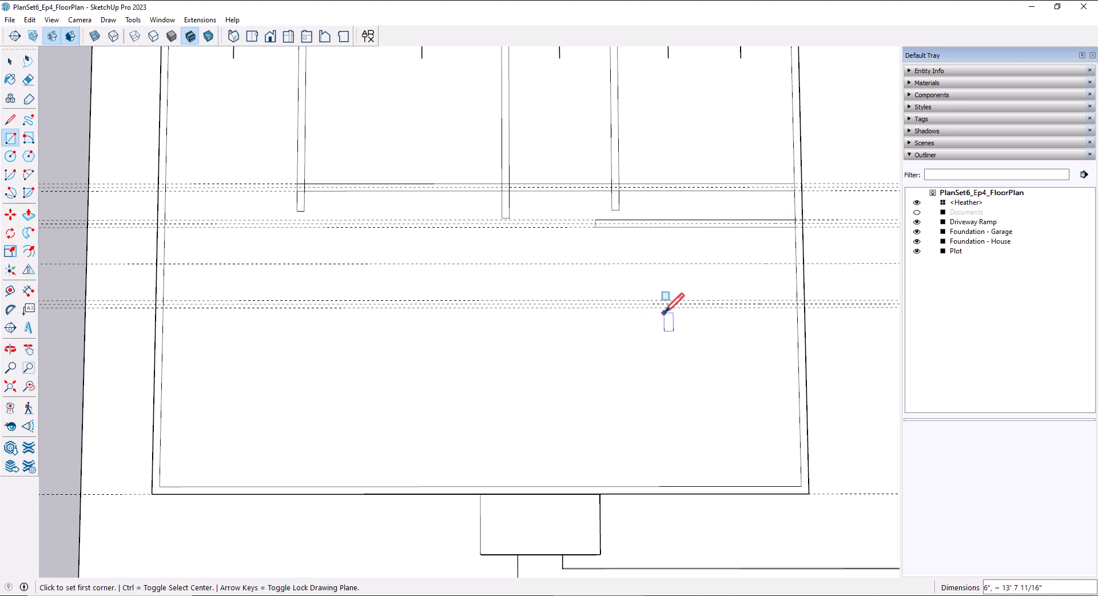
pyautogui.click(799, 300)
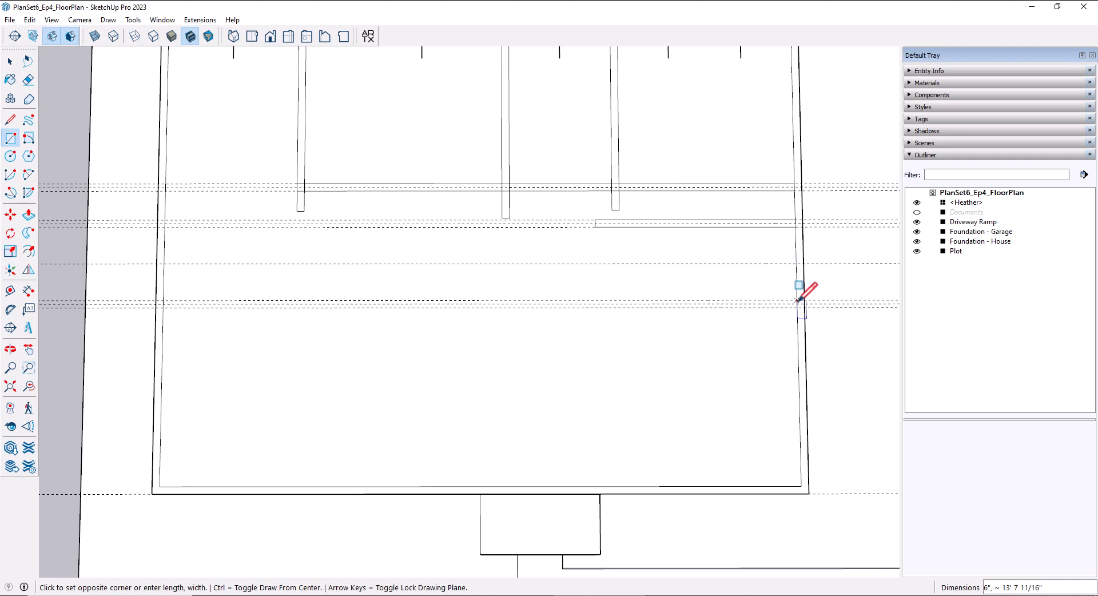
pyautogui.click(503, 307)
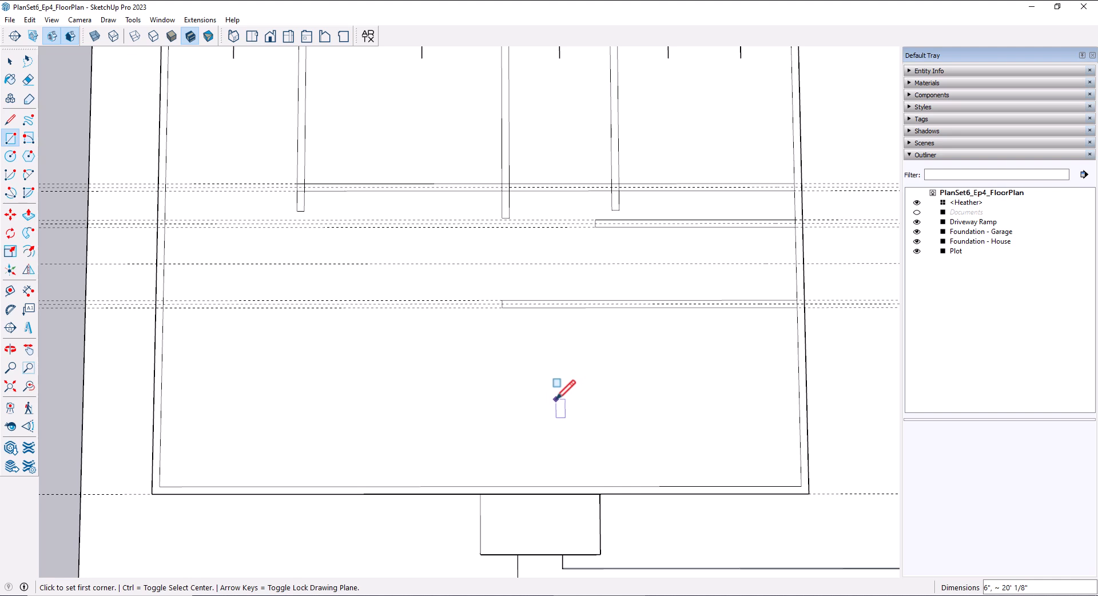
# Step: Draw a window-center line about 1' long inward from the right exterior wall on the single guide, and delete all guides
pyautogui.click(10, 119)
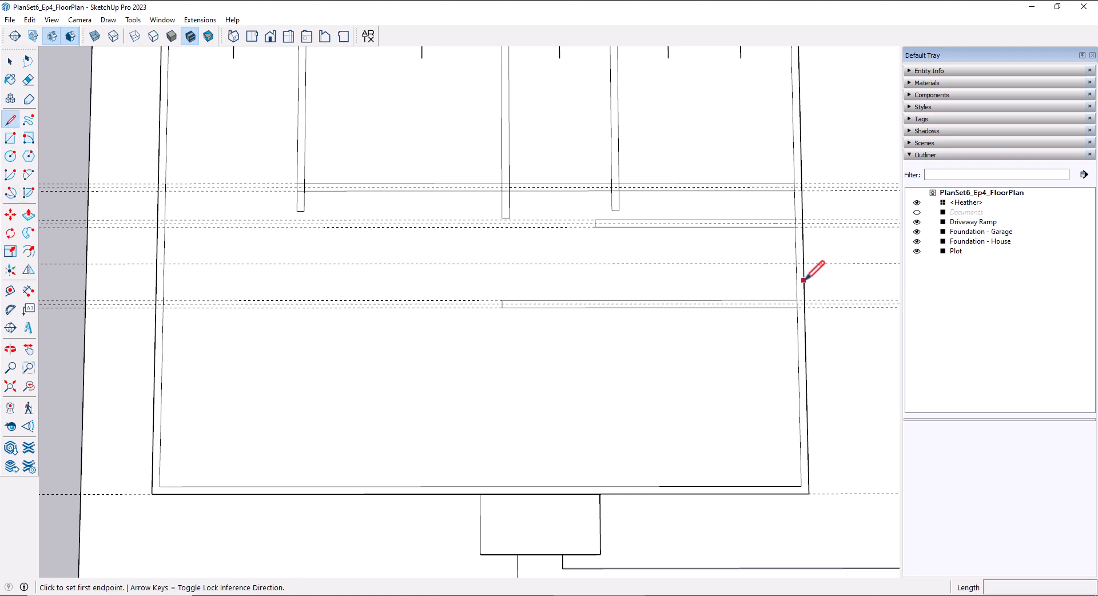
pyautogui.scroll(1, 798, 262)
pyautogui.click(796, 262)
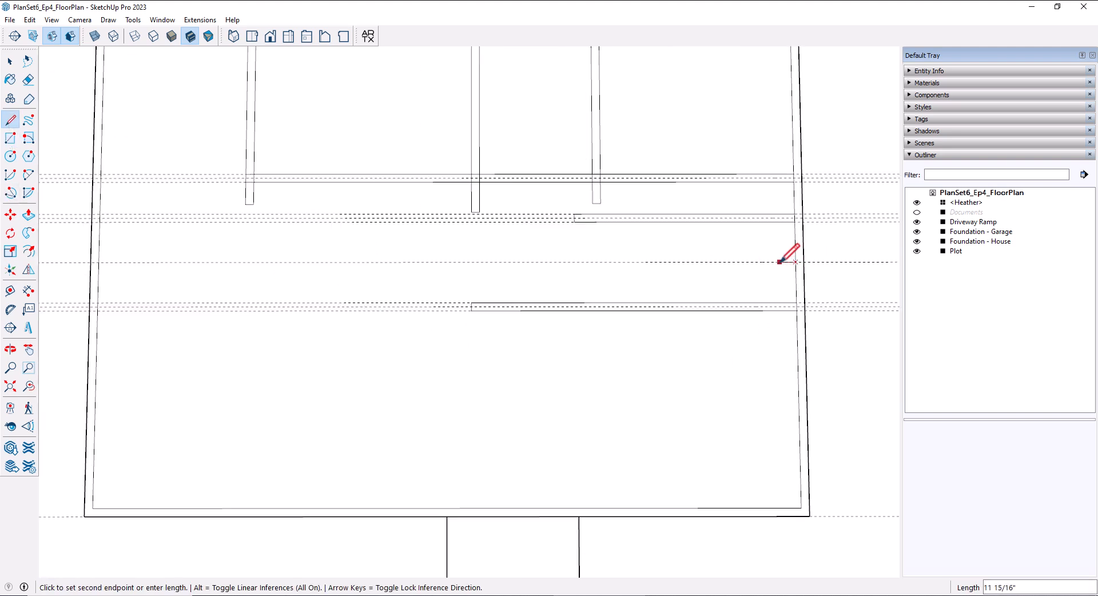
pyautogui.click(775, 262)
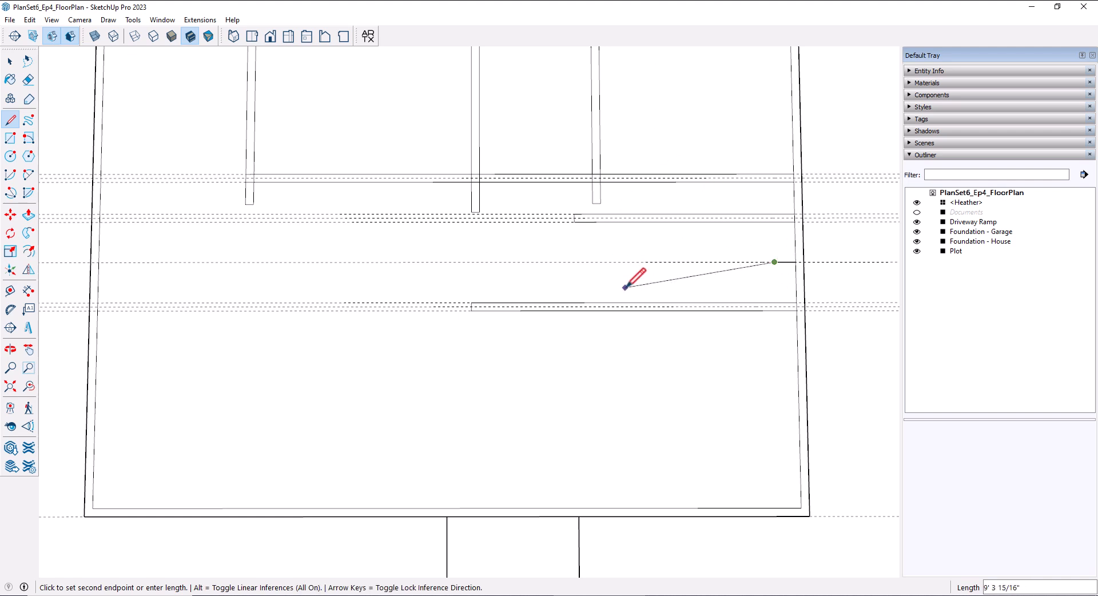
pyautogui.press('Escape')
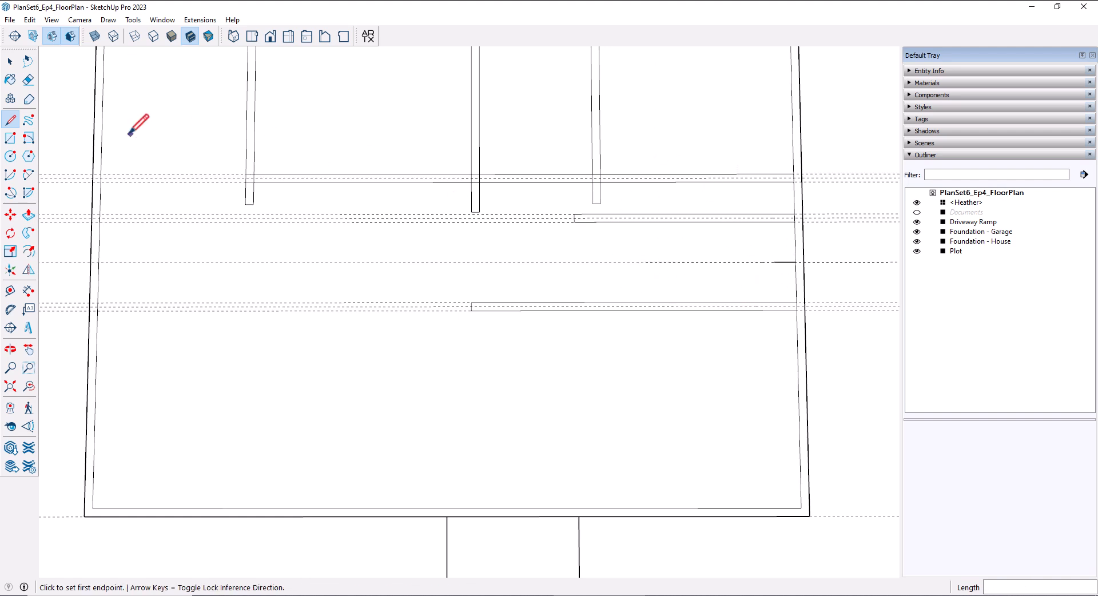
pyautogui.click(30, 20)
pyautogui.click(58, 127)
# Step: Add a vertical guide 4' inside the right exterior wall's outer edge and another 5' beyond it
pyautogui.keyDown('shift'); pyautogui.moveTo(582, 428); pyautogui.dragTo(593, 299, button='middle'); pyautogui.keyUp('shift')
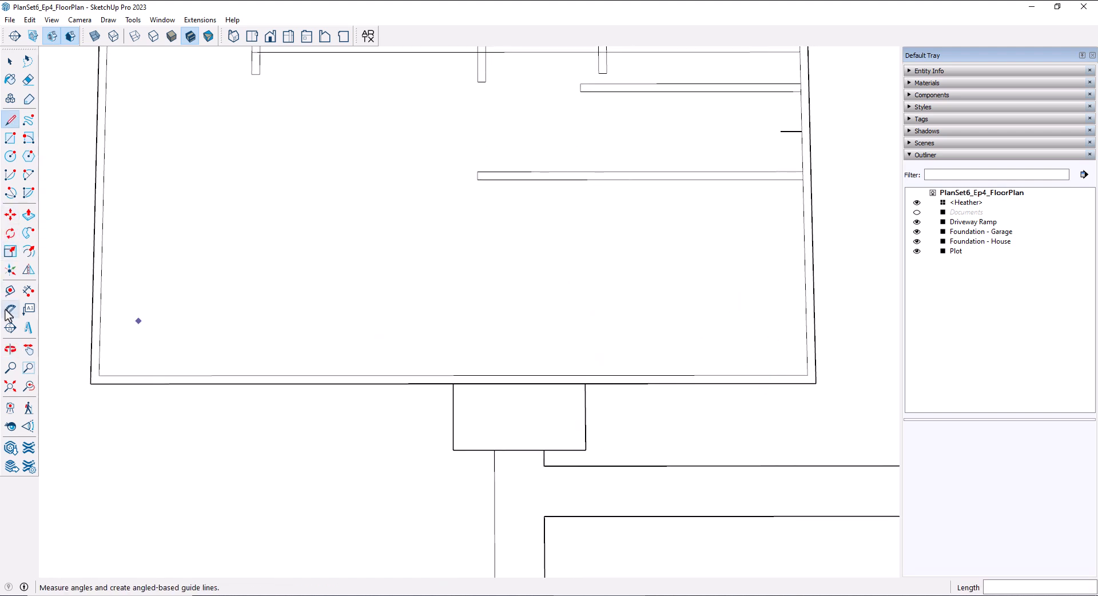
pyautogui.click(10, 291)
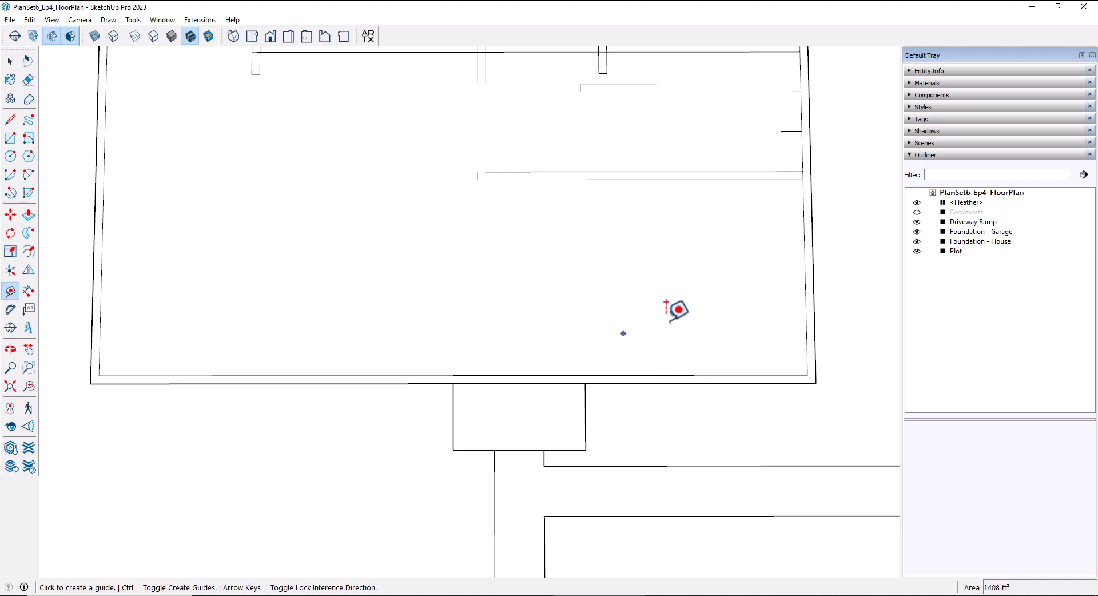
pyautogui.click(814, 311)
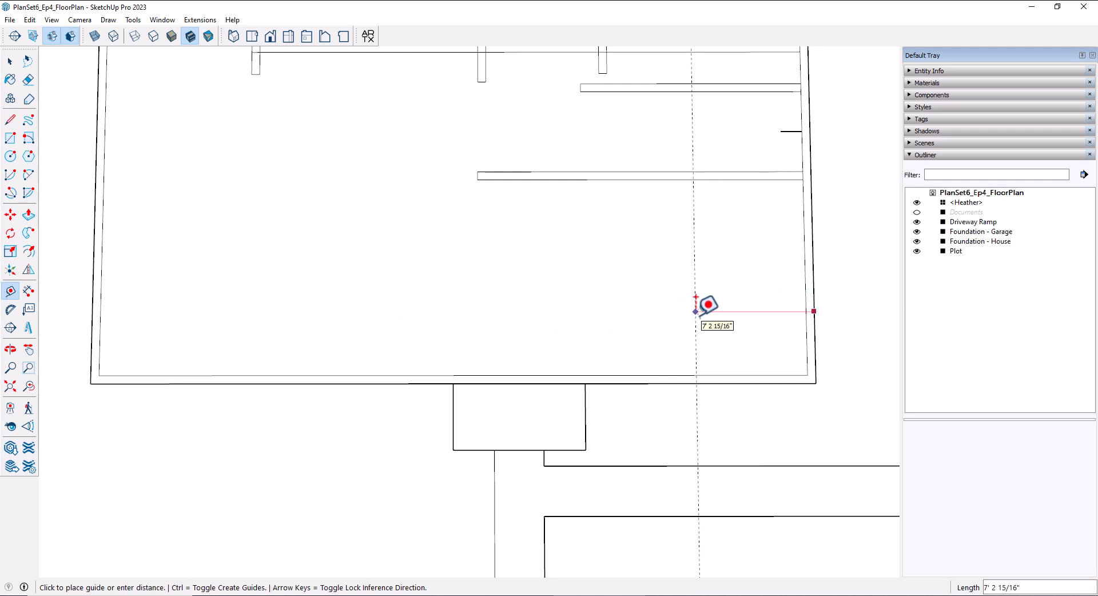
pyautogui.write("4'")
pyautogui.press('Return')
pyautogui.click(748, 316)
pyautogui.write("5'")
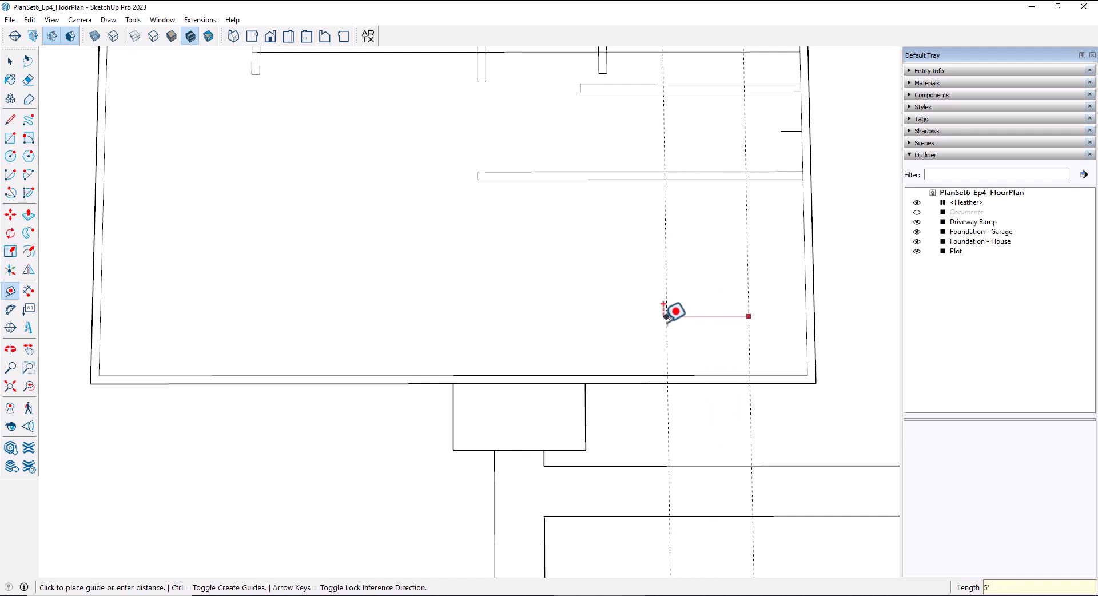
pyautogui.press('Return')
# Step: Add a vertical guide 3'9" to the left of the 5' guide and another 2'6" beyond it
pyautogui.click(666, 319)
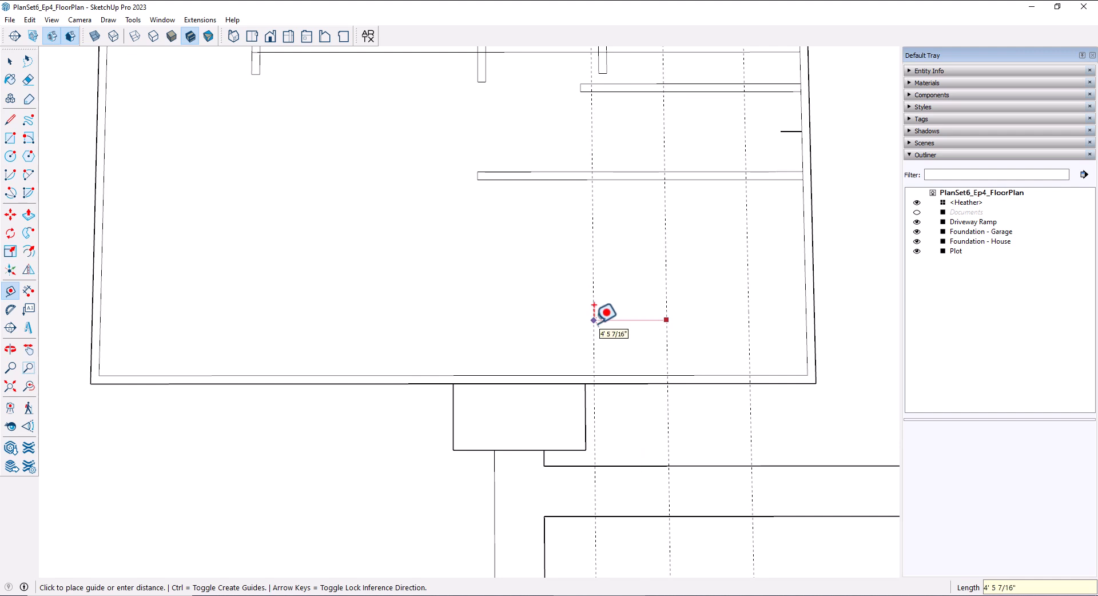
pyautogui.write("3'9")
pyautogui.press('Return')
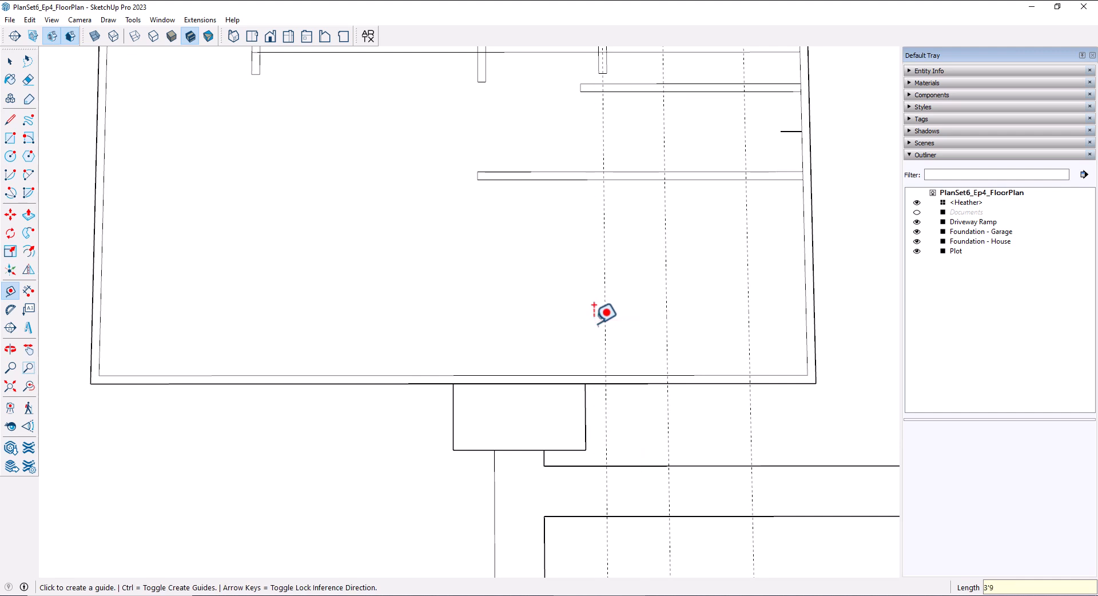
pyautogui.click(605, 318)
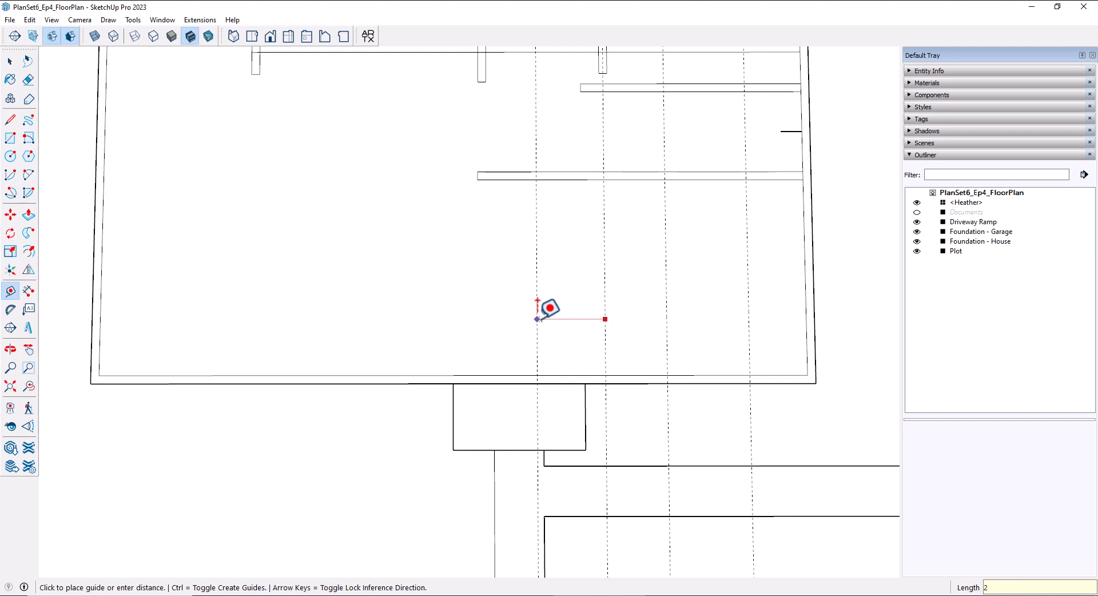
pyautogui.press('Return')
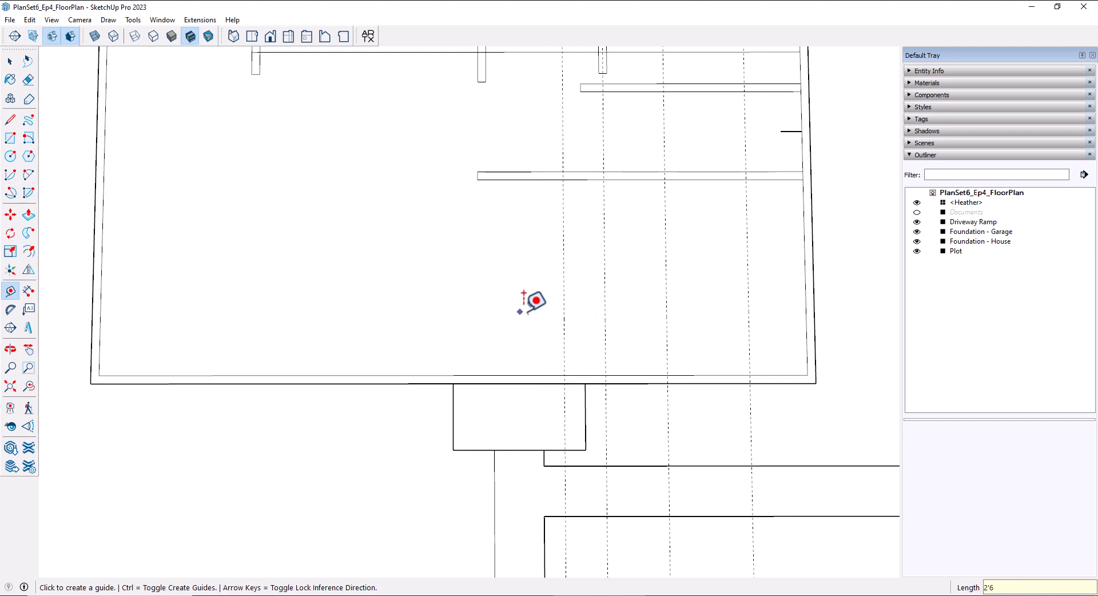
# Step: Add a vertical guide 2'9" to the left of the leftmost guide
pyautogui.click(564, 312)
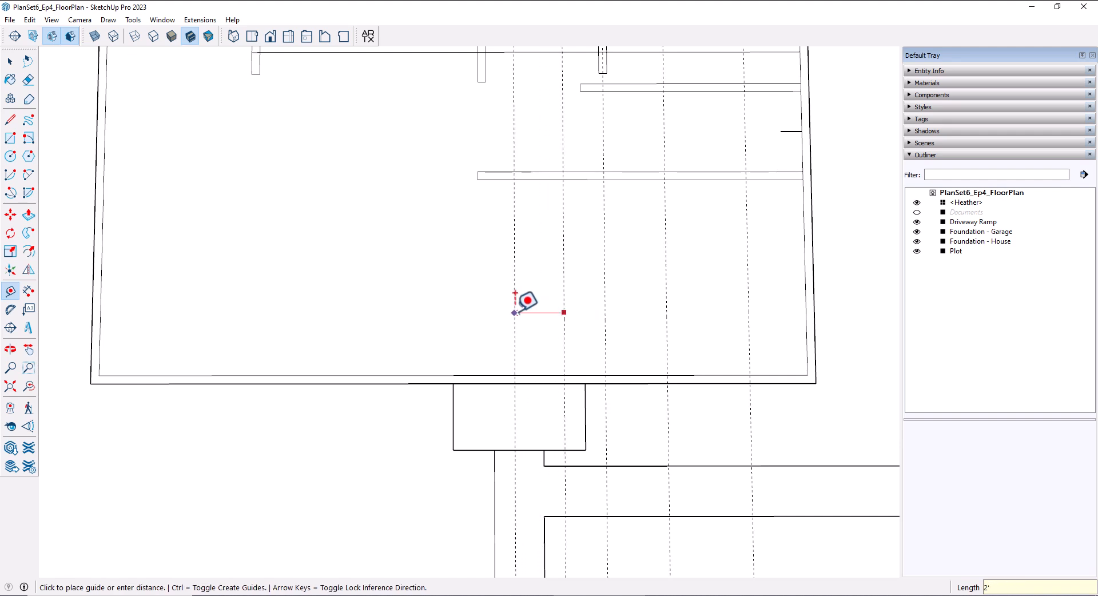
pyautogui.press('Return')
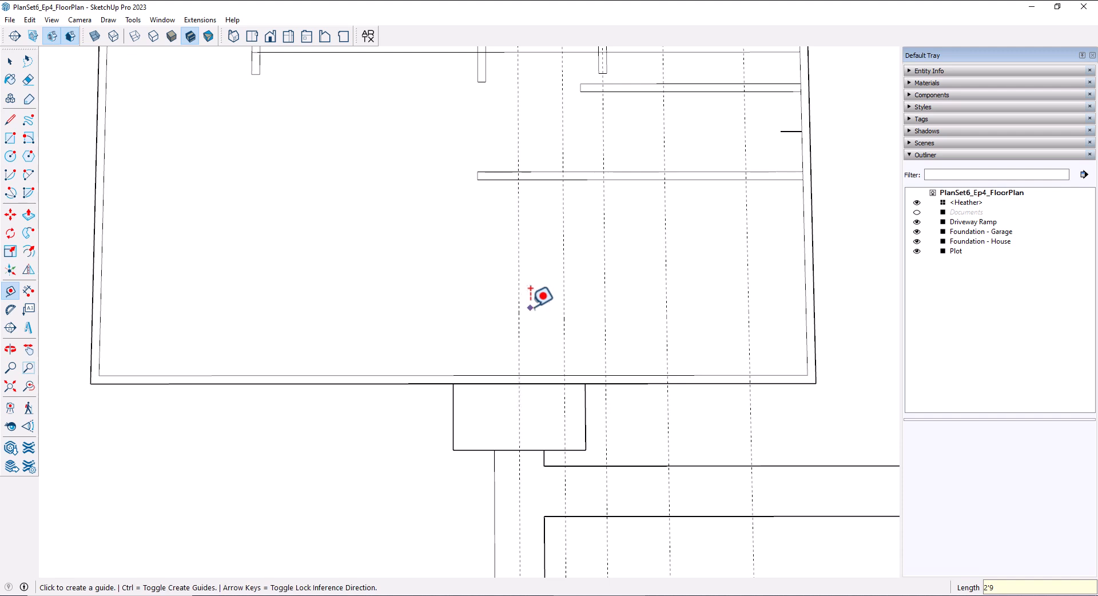
# Step: Add three more vertical guides, continuing left from the 2'9" guide at successive spacings of 3', 9'3" and 6'
pyautogui.click(519, 297)
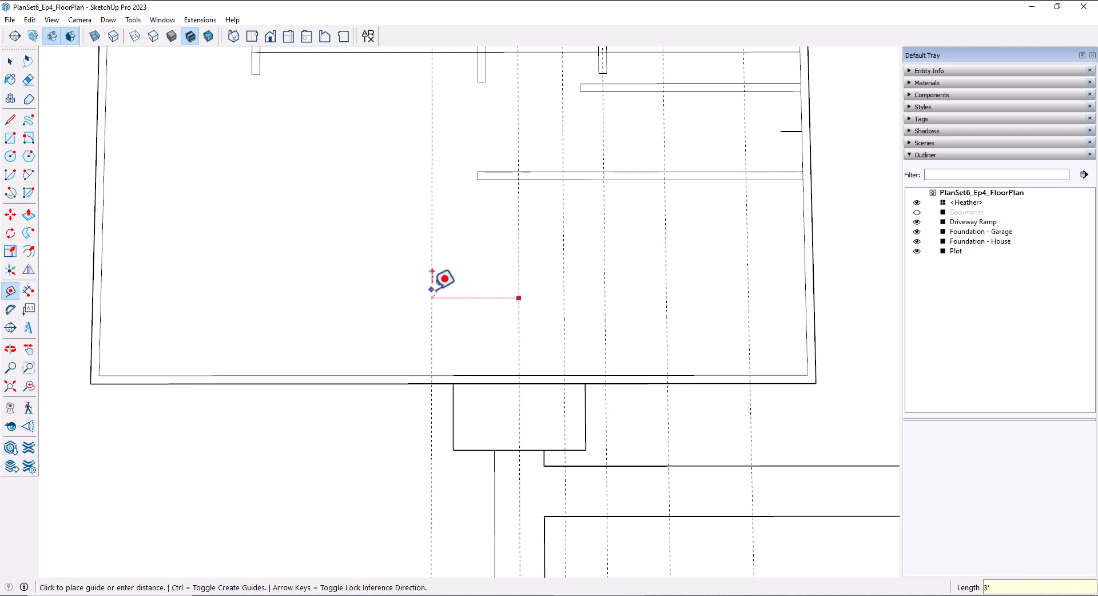
pyautogui.press('Return')
pyautogui.click(470, 286)
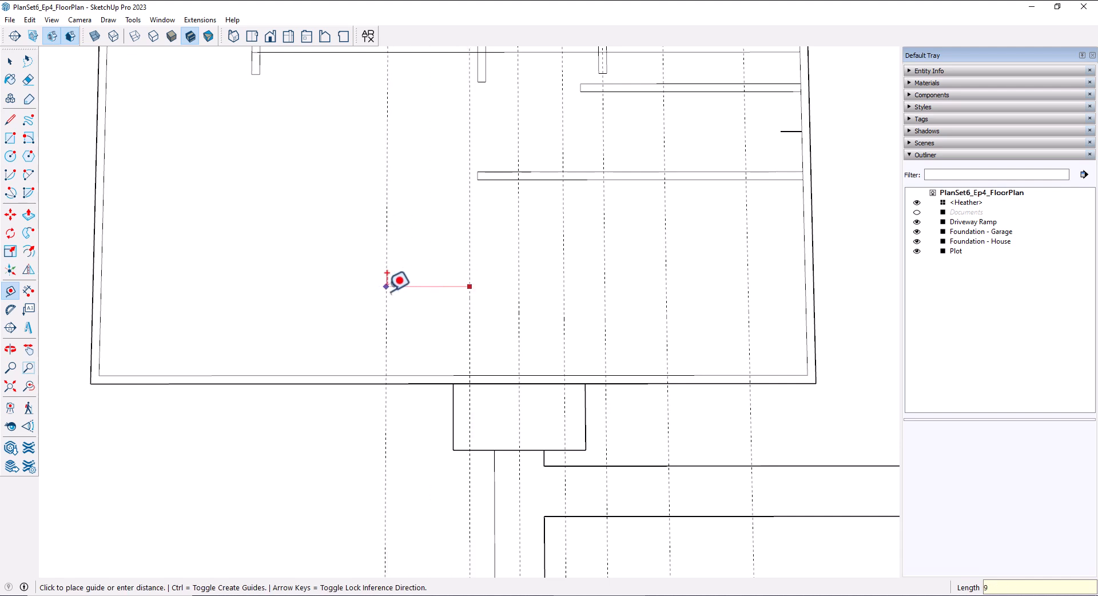
pyautogui.press('Return')
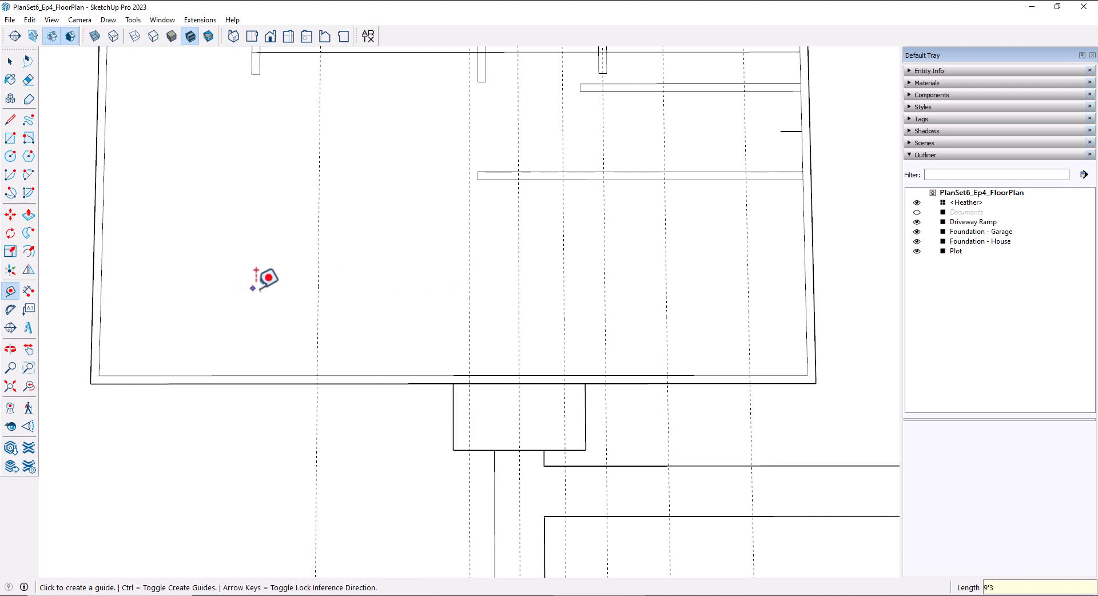
pyautogui.click(318, 291)
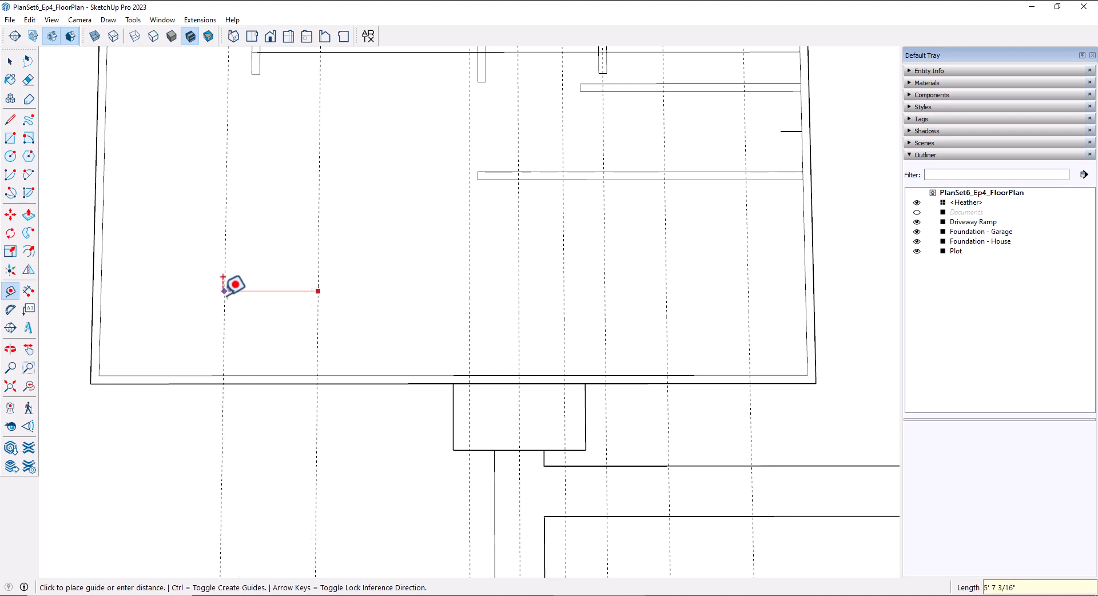
pyautogui.write("6'")
pyautogui.press('Return')
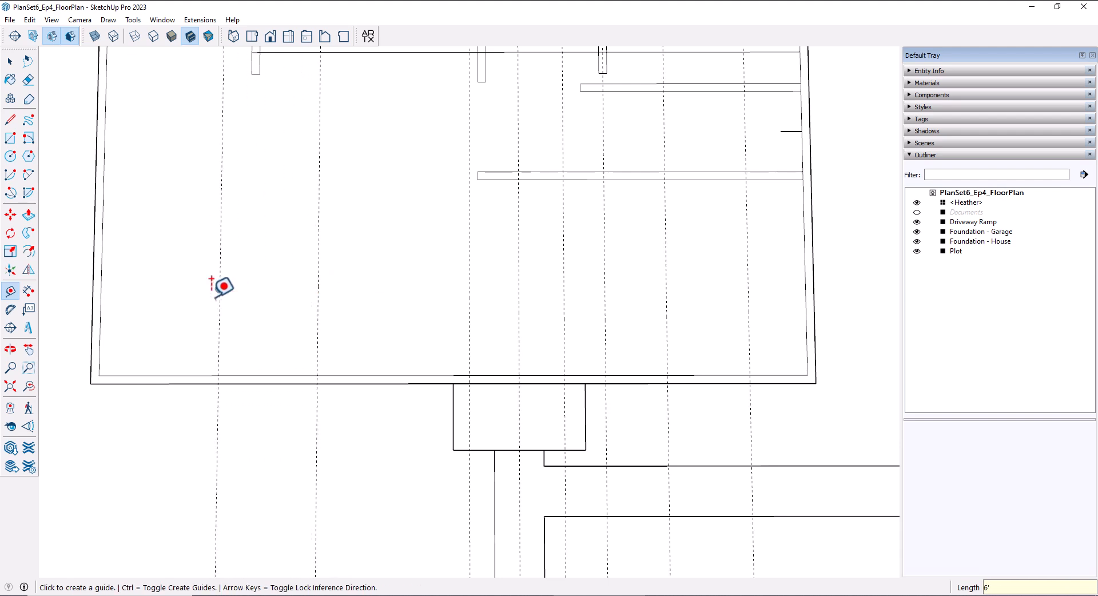
# Step: Add a vertical guide 7'9" to the left of the 6' guide, at the left exterior wall
pyautogui.click(219, 317)
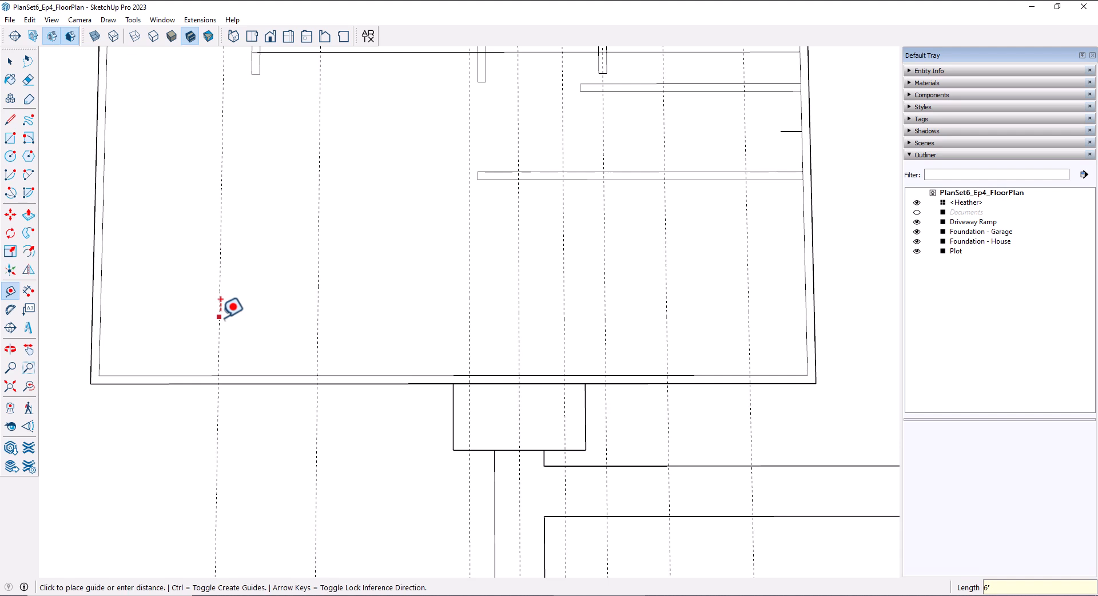
pyautogui.write("7'9")
pyautogui.press('Return')
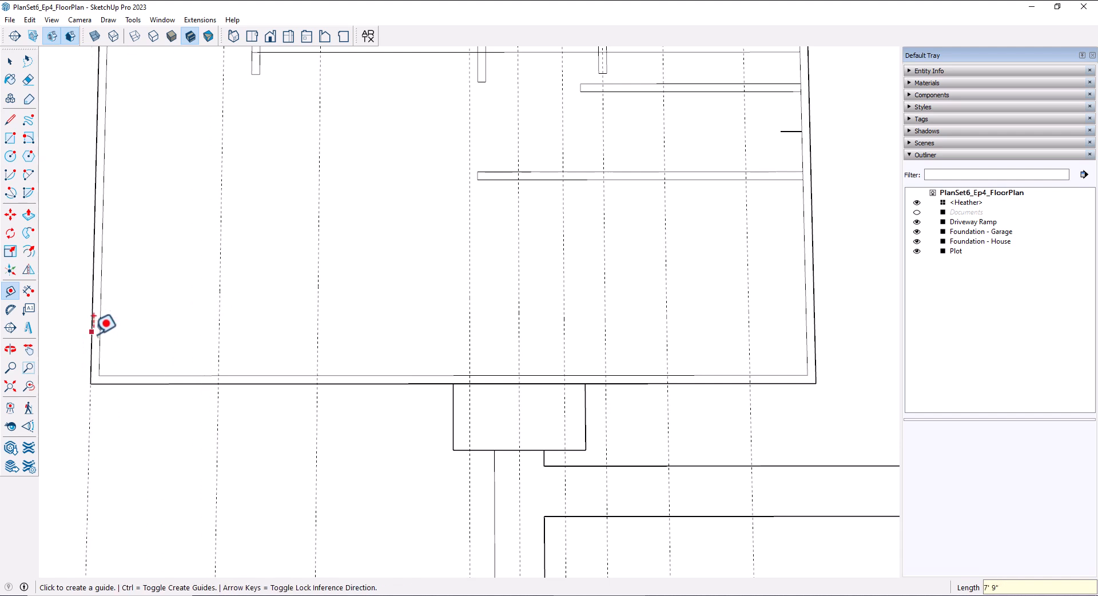
# Step: Check the guide spacings by measuring the leftmost gap, then each gap inward from the right exterior wall's outer edge to the 3' guide
pyautogui.click(89, 436)
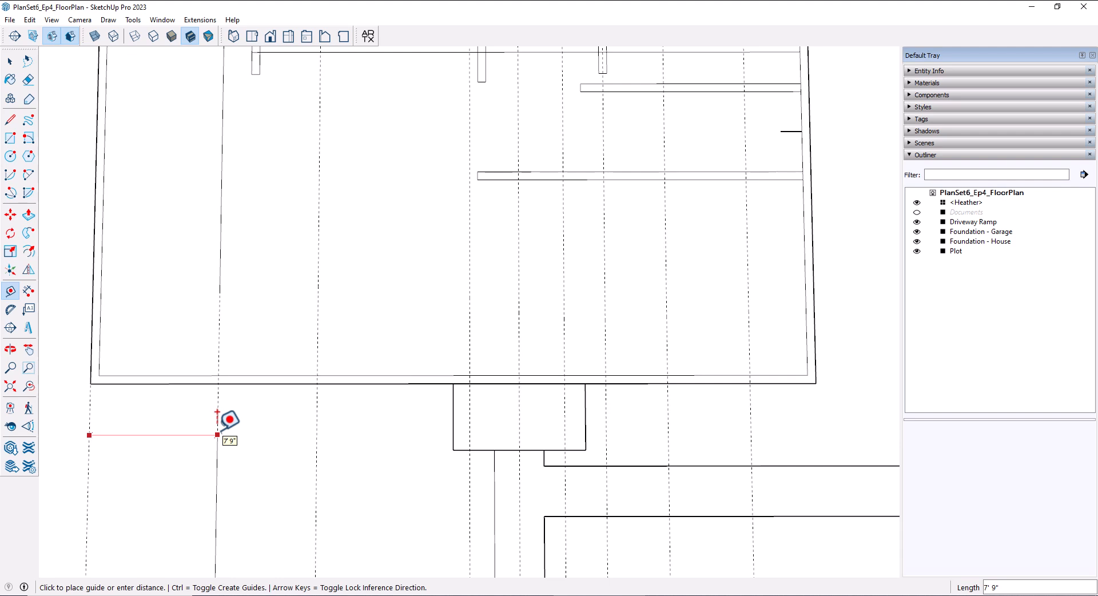
pyautogui.press('Escape')
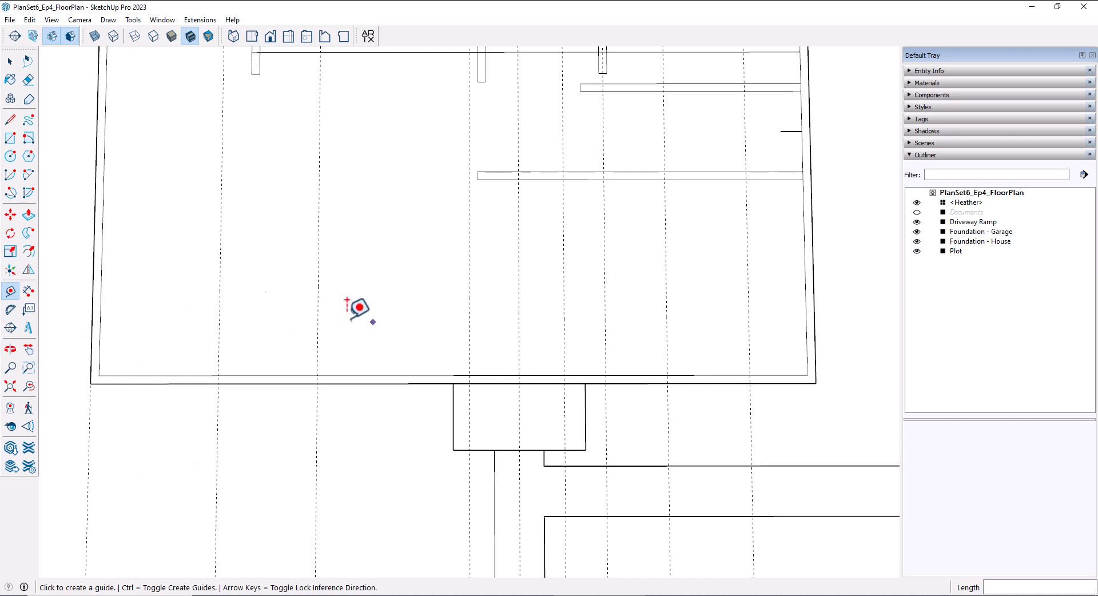
pyautogui.click(814, 292)
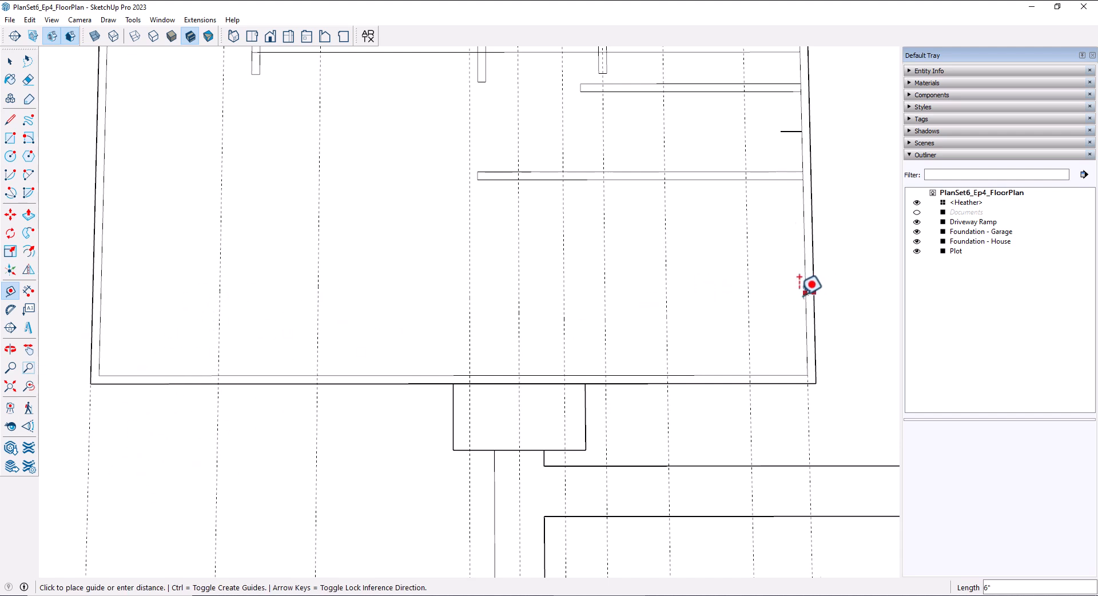
pyautogui.click(753, 302)
pyautogui.click(749, 308)
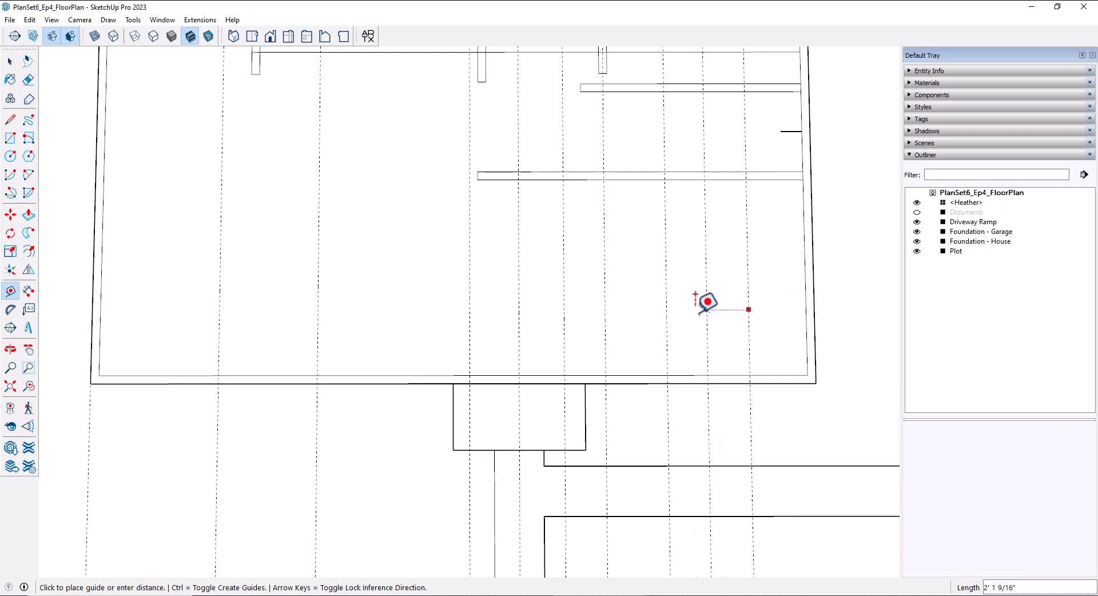
pyautogui.click(667, 309)
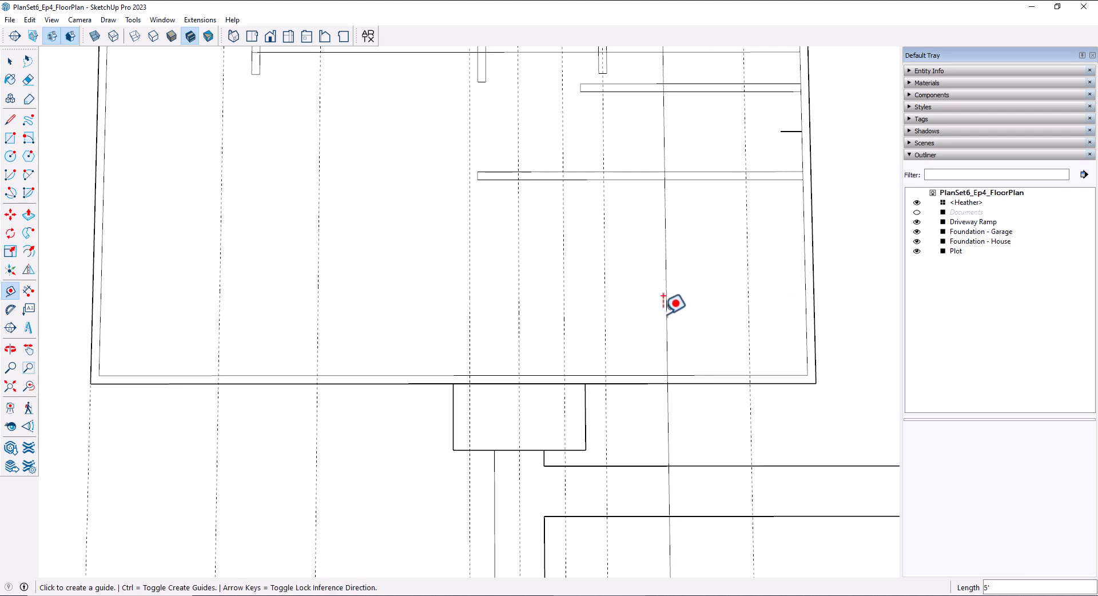
pyautogui.click(666, 313)
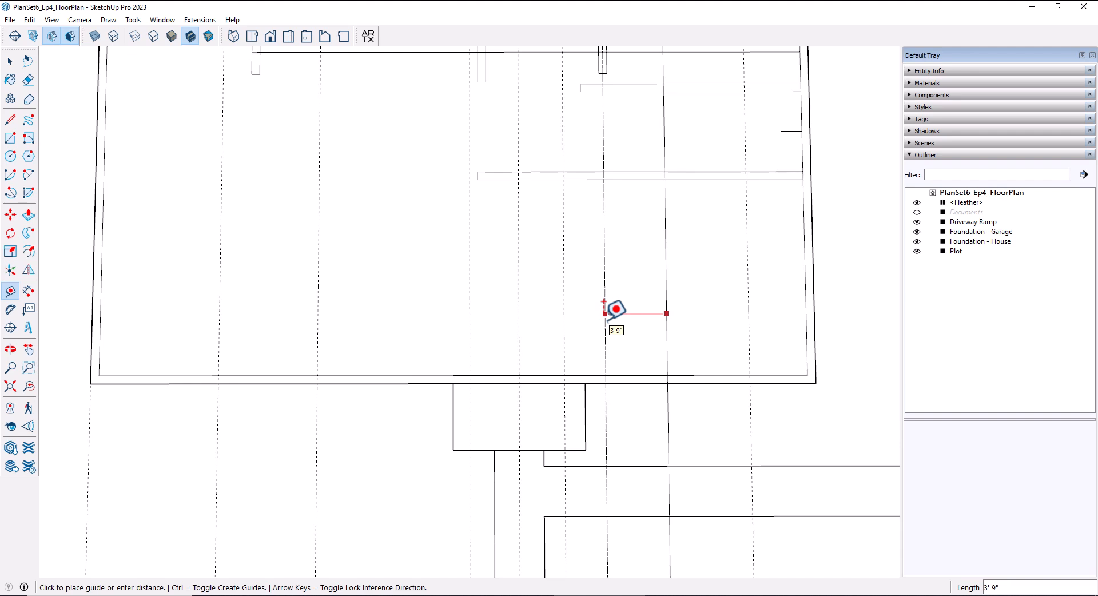
pyautogui.click(605, 313)
pyautogui.click(605, 314)
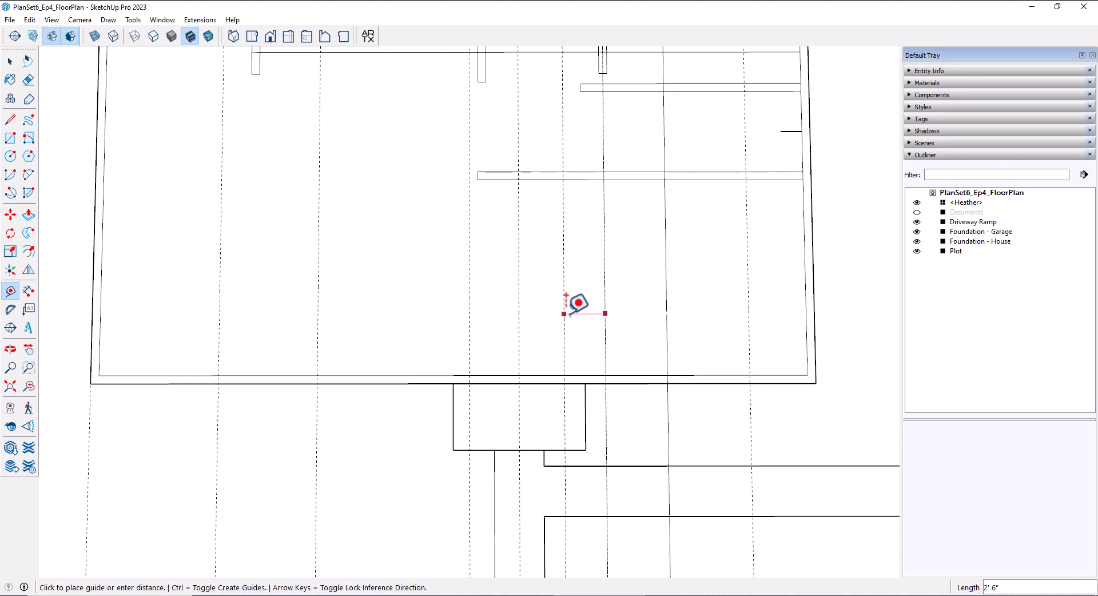
pyautogui.click(566, 296)
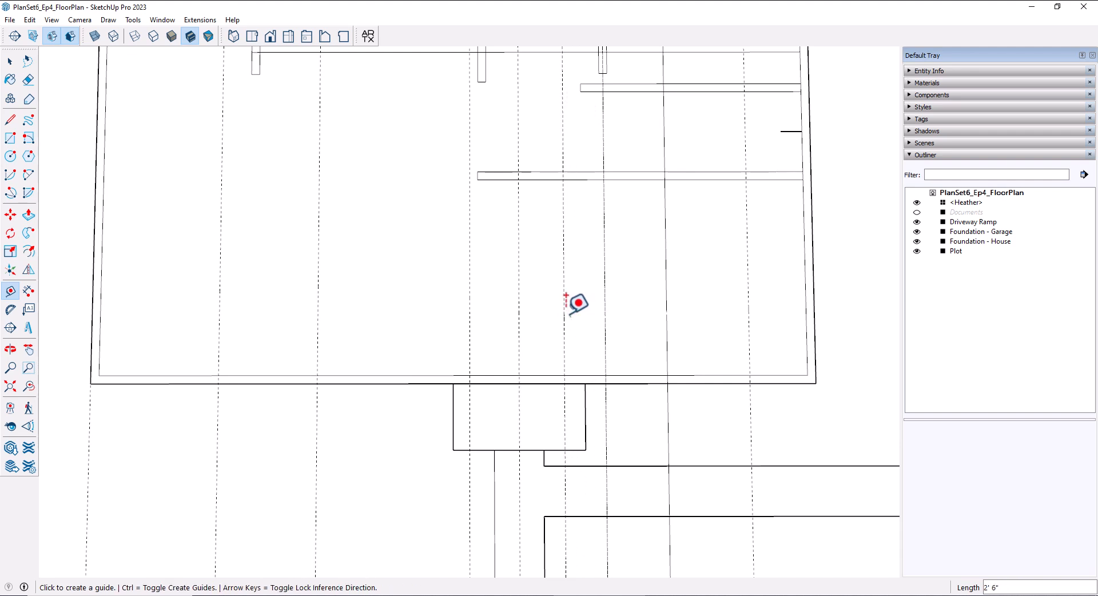
pyautogui.click(564, 313)
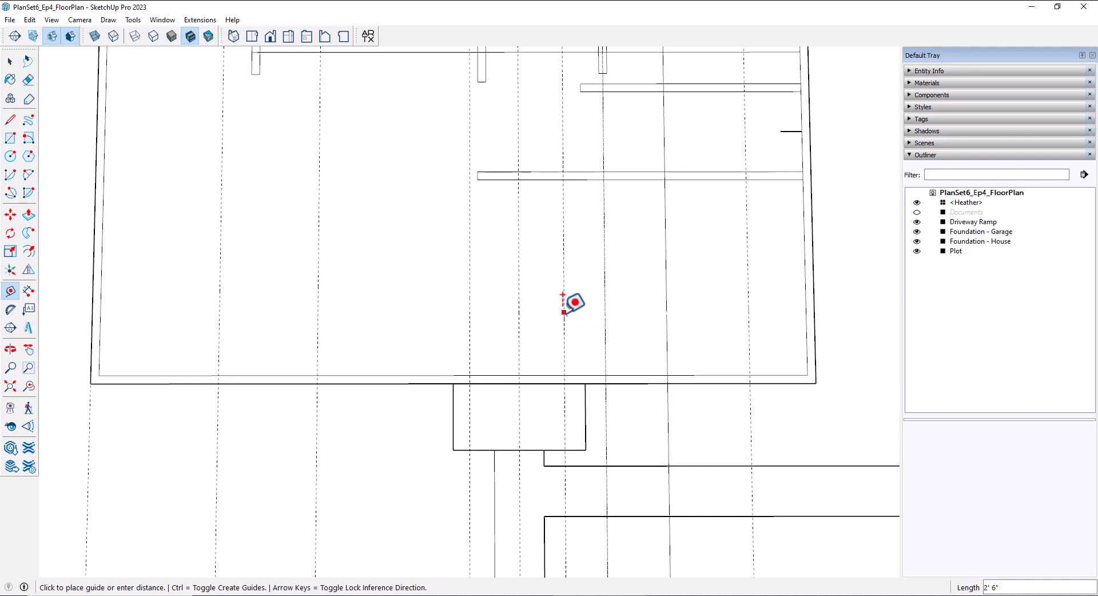
pyautogui.click(519, 312)
pyautogui.click(519, 312)
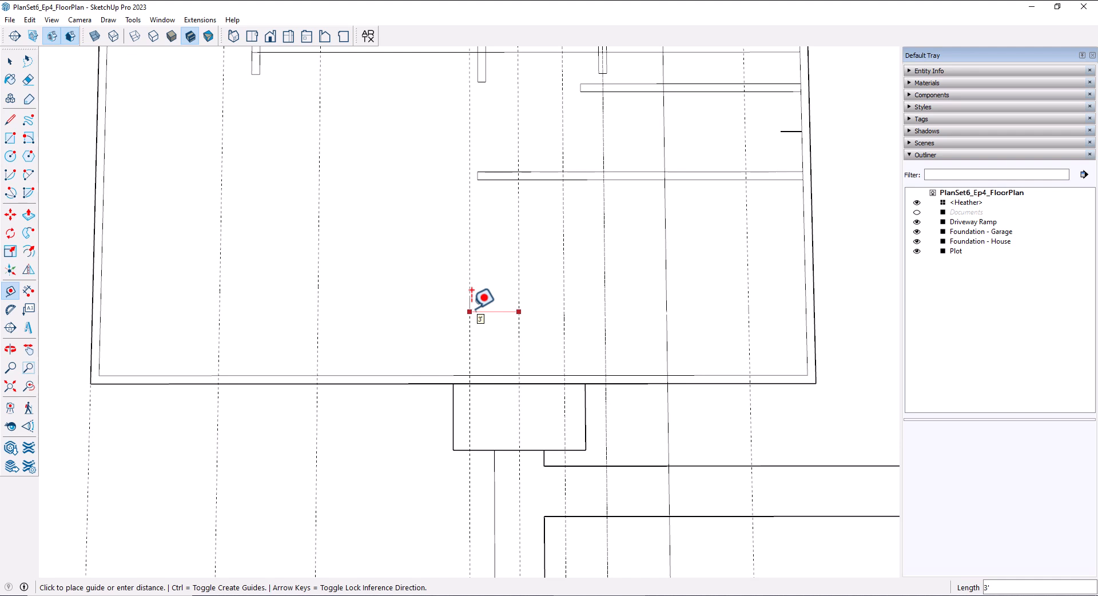
pyautogui.press('Escape')
# Step: Erase the 3' guide and replace it with one 3'3" to the left of the 2'9" guide
pyautogui.press('e')
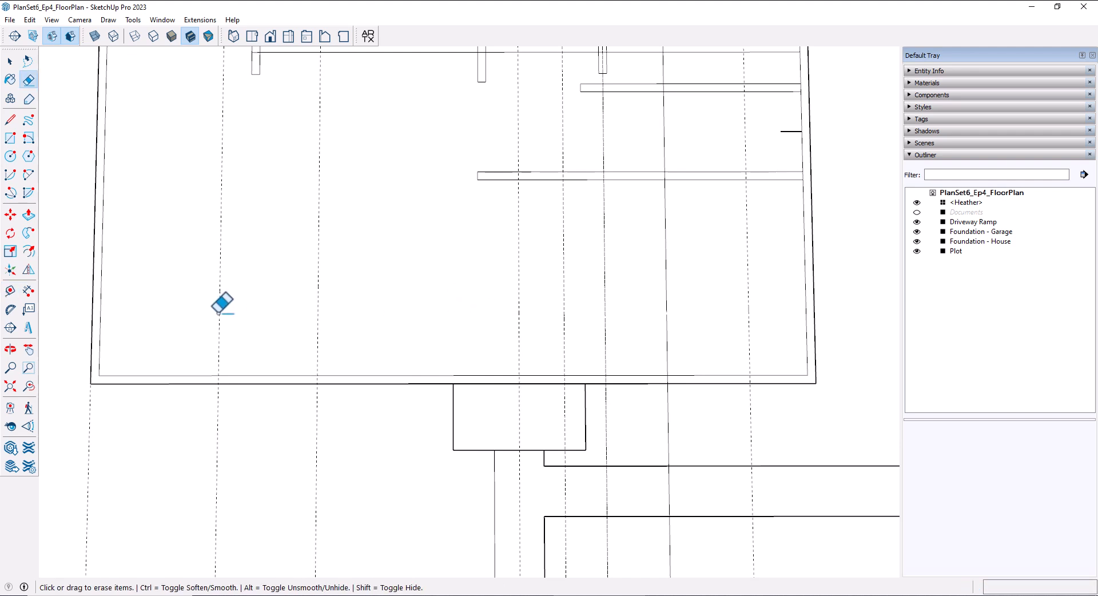
pyautogui.press('t')
pyautogui.click(519, 290)
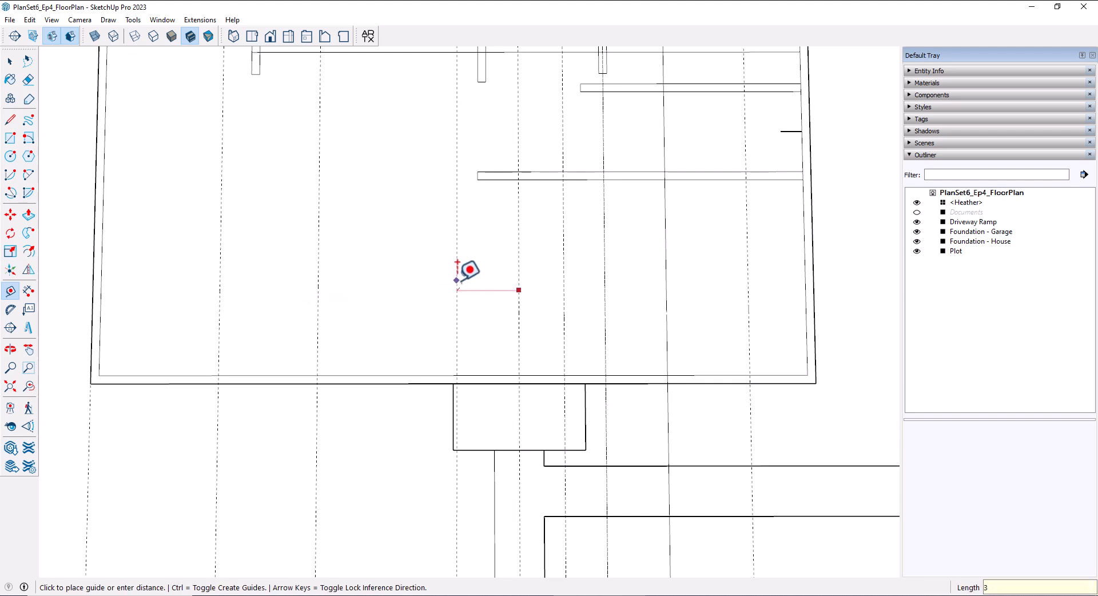
pyautogui.click(466, 264)
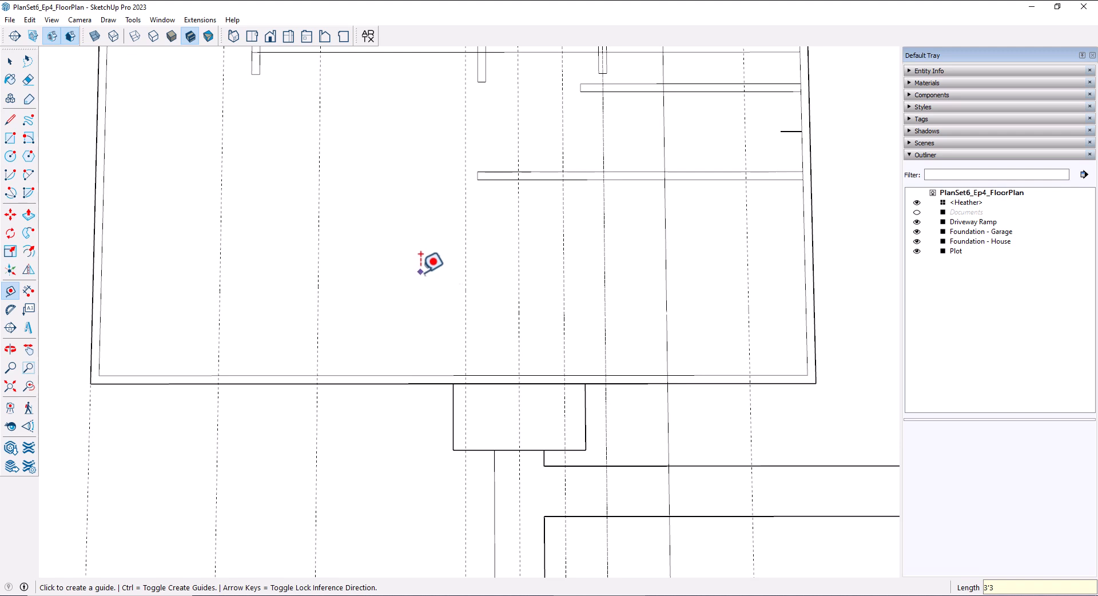
# Step: Erase the old 9'3" and 6' guides and add a vertical guide 9'3" to the left of the 3'3" guide
pyautogui.click(28, 80)
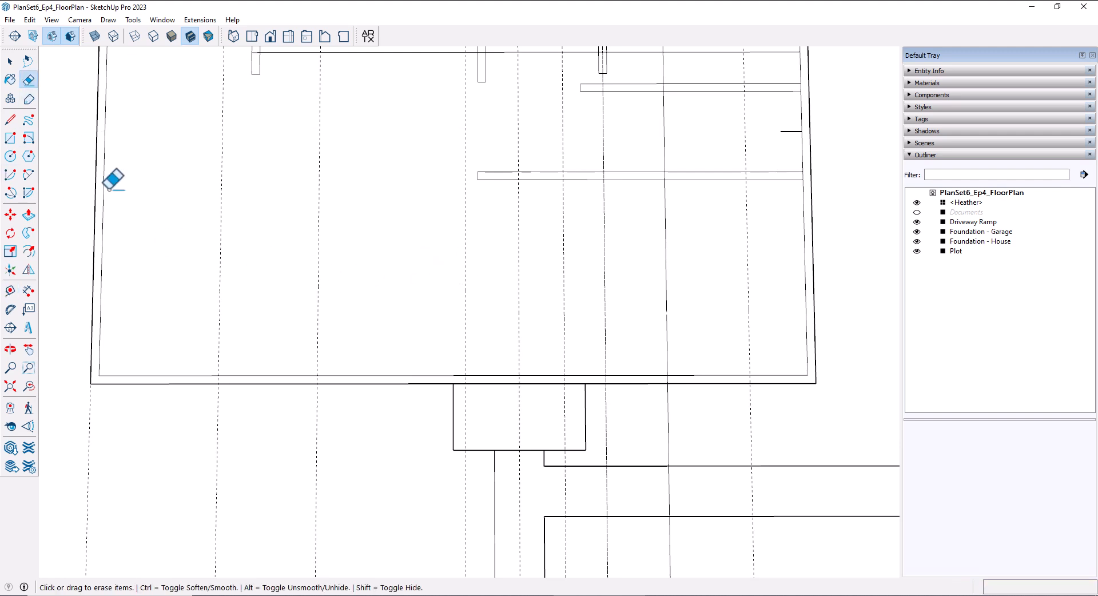
pyautogui.moveTo(330, 266); pyautogui.dragTo(316, 268)
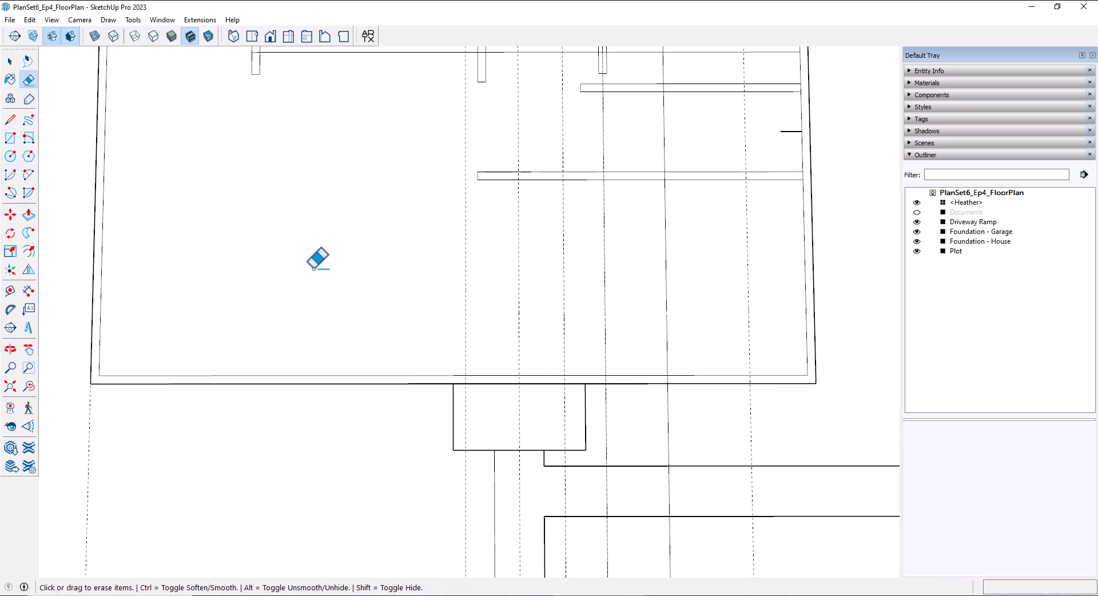
pyautogui.press('t')
pyautogui.click(465, 277)
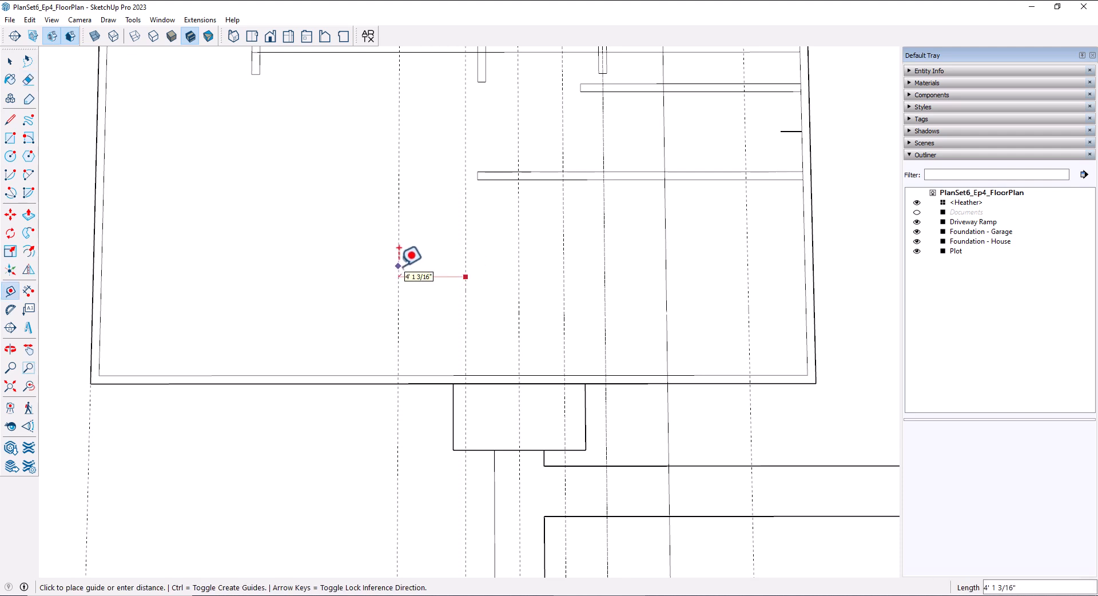
pyautogui.press('Return')
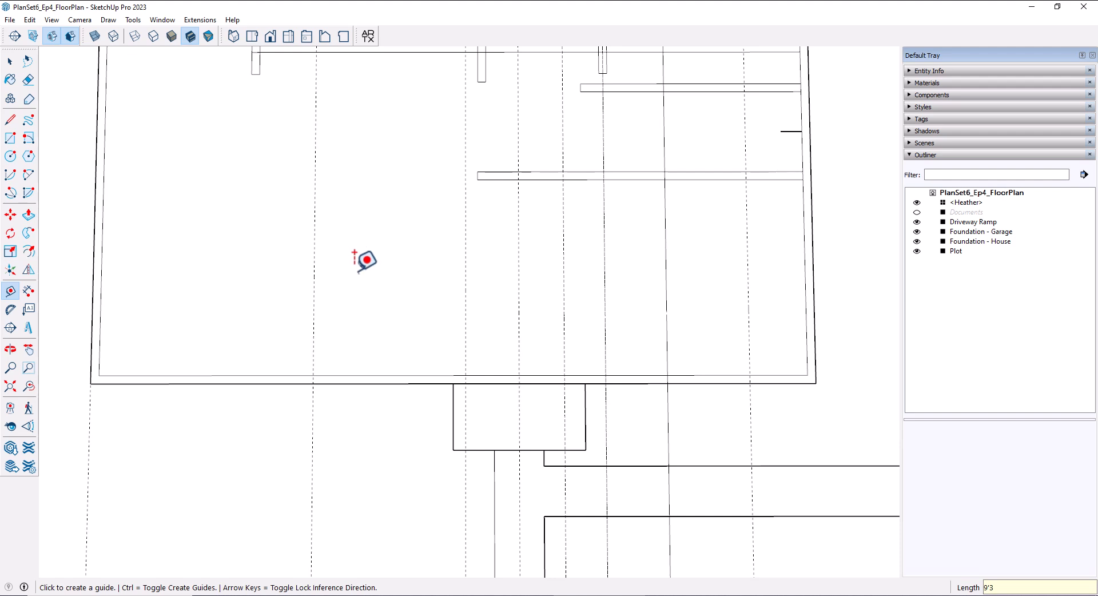
# Step: Add a vertical guide 6' beyond the new 9'3" guide and measure from it to the left exterior wall's outer edge
pyautogui.click(315, 285)
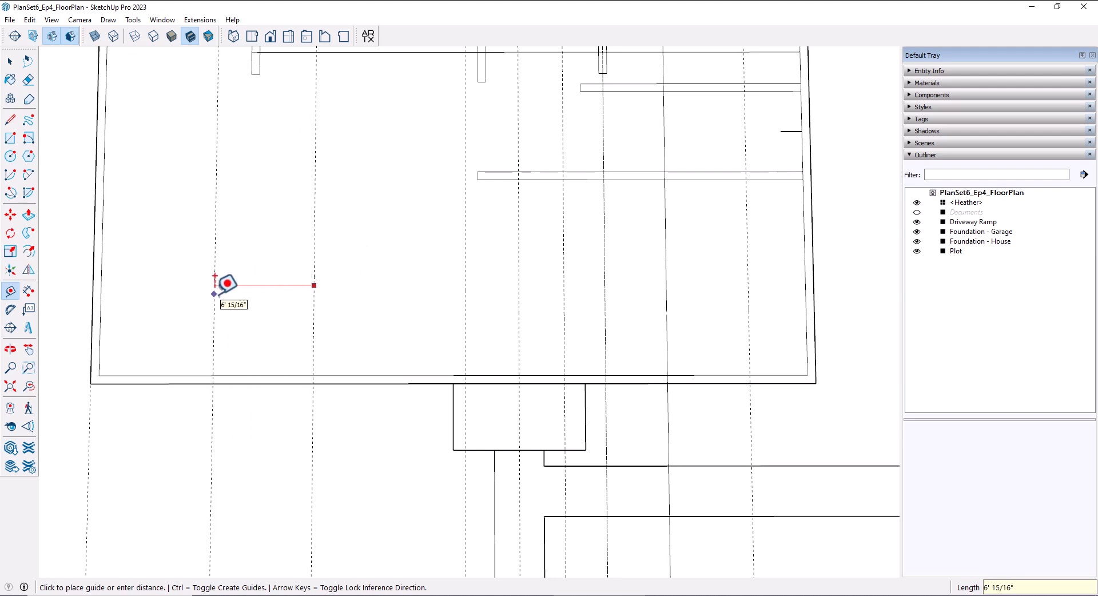
pyautogui.press('Return')
pyautogui.click(216, 289)
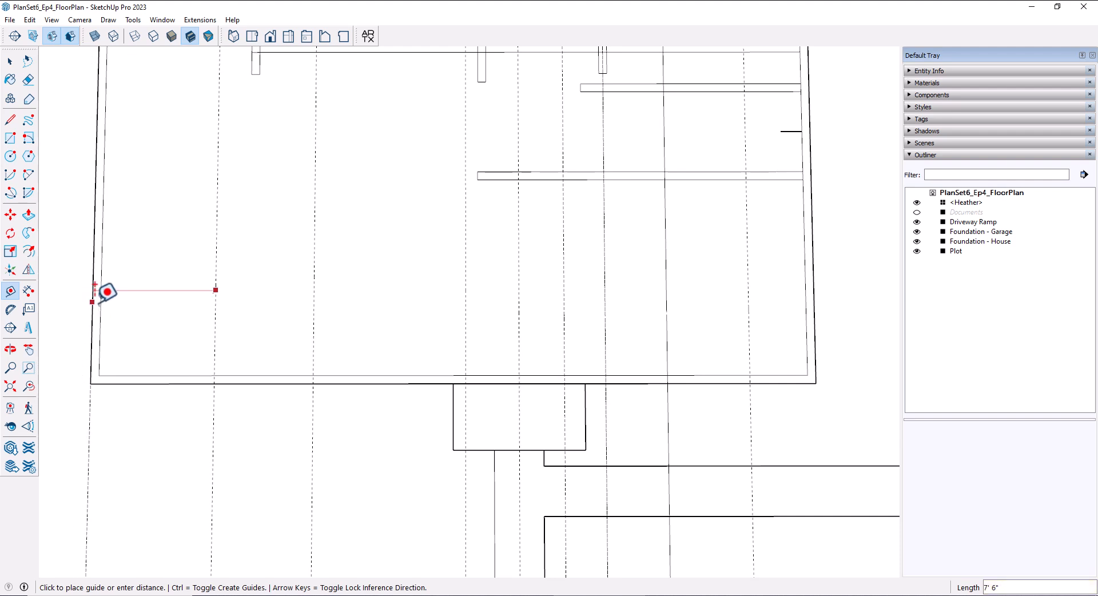
pyautogui.click(98, 289)
# Step: Draw short window-center lines inward from the lower exterior wall's inner edge on the two rightmost guides
pyautogui.keyDown('shift'); pyautogui.moveTo(351, 309); pyautogui.dragTo(317, 256, button='middle'); pyautogui.keyUp('shift')
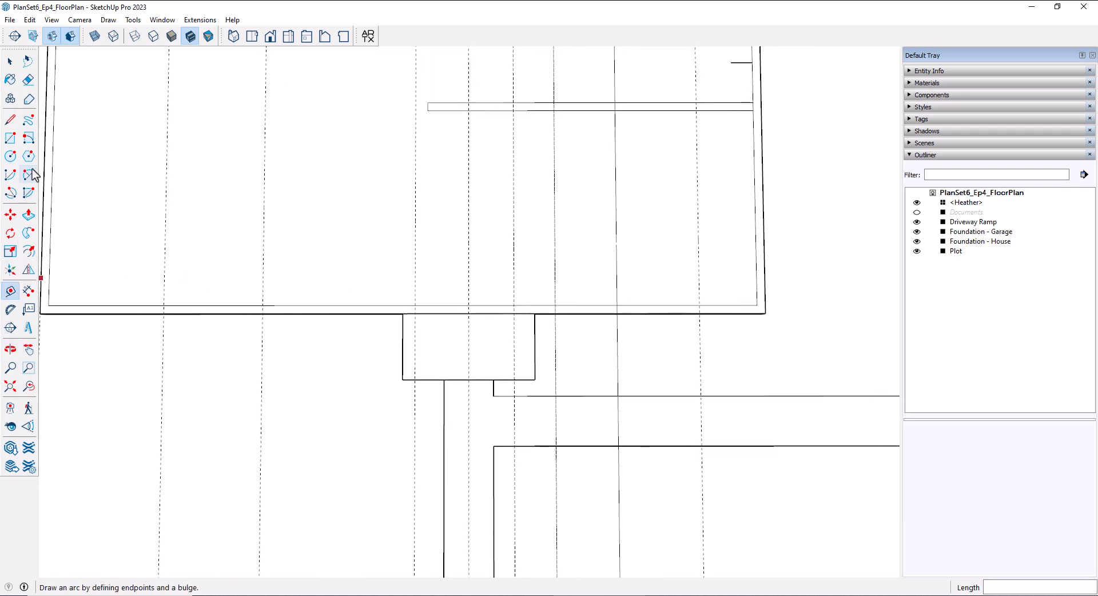
pyautogui.click(10, 120)
pyautogui.click(699, 305)
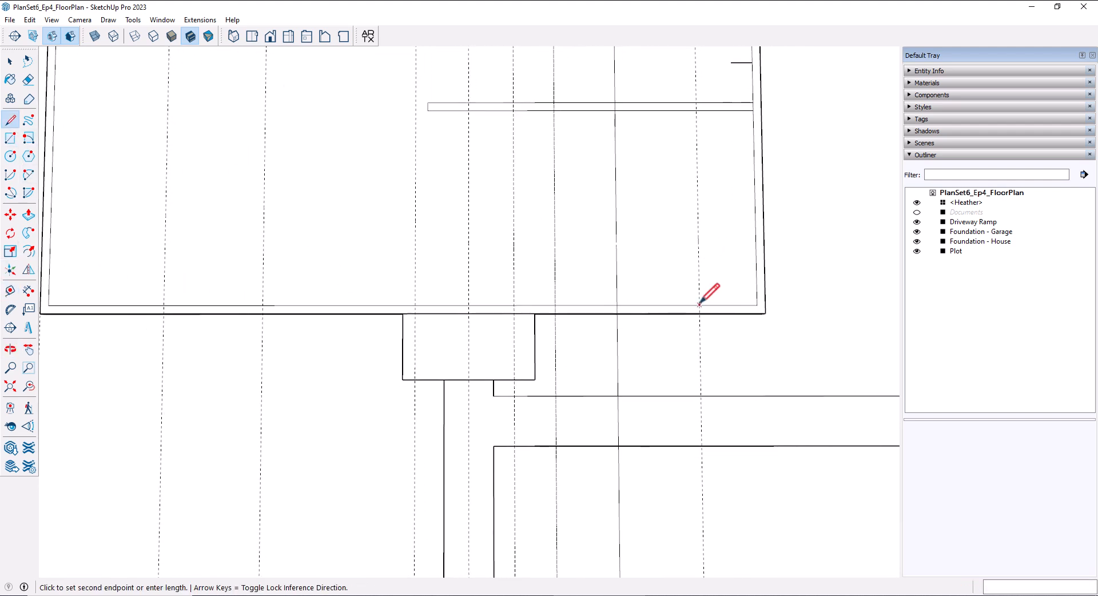
pyautogui.click(699, 285)
pyautogui.press('Escape')
pyautogui.click(614, 306)
pyautogui.press('Escape')
pyautogui.click(617, 306)
pyautogui.click(617, 285)
pyautogui.press('Escape')
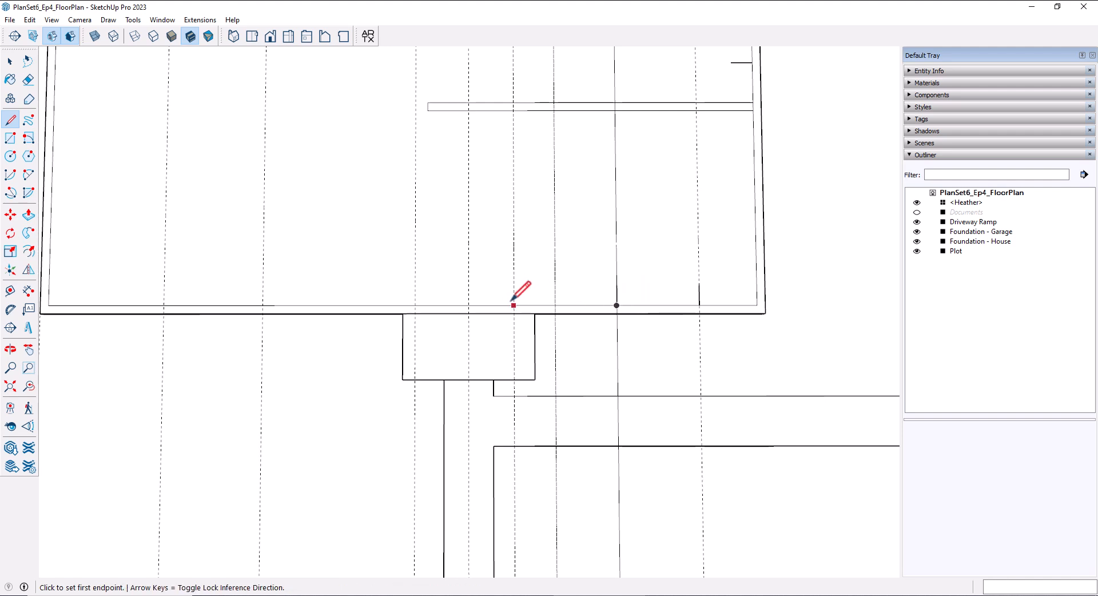
# Step: Draw matching short window-center lines from the lower wall's inner edge on the 2'9", 9'3" and 6' guides
pyautogui.click(469, 305)
pyautogui.click(469, 284)
pyautogui.press('Escape')
pyautogui.click(262, 305)
pyautogui.click(263, 285)
pyautogui.press('Escape')
pyautogui.click(164, 305)
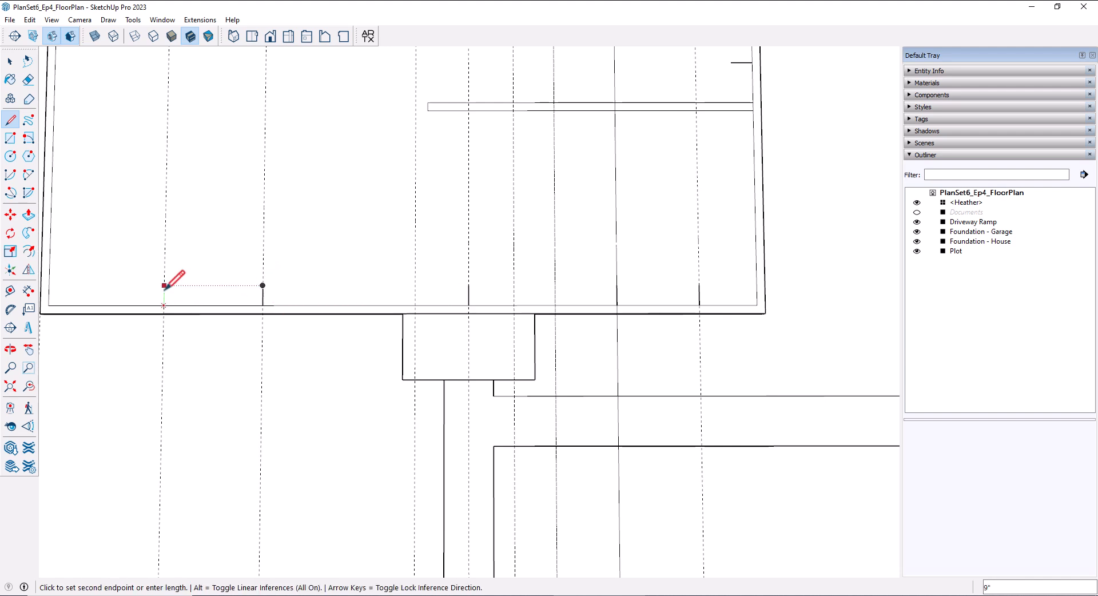
pyautogui.click(164, 285)
pyautogui.press('Escape')
# Step: Add a vertical guide 3" to the left of the 3'3" guide
pyautogui.press('t')
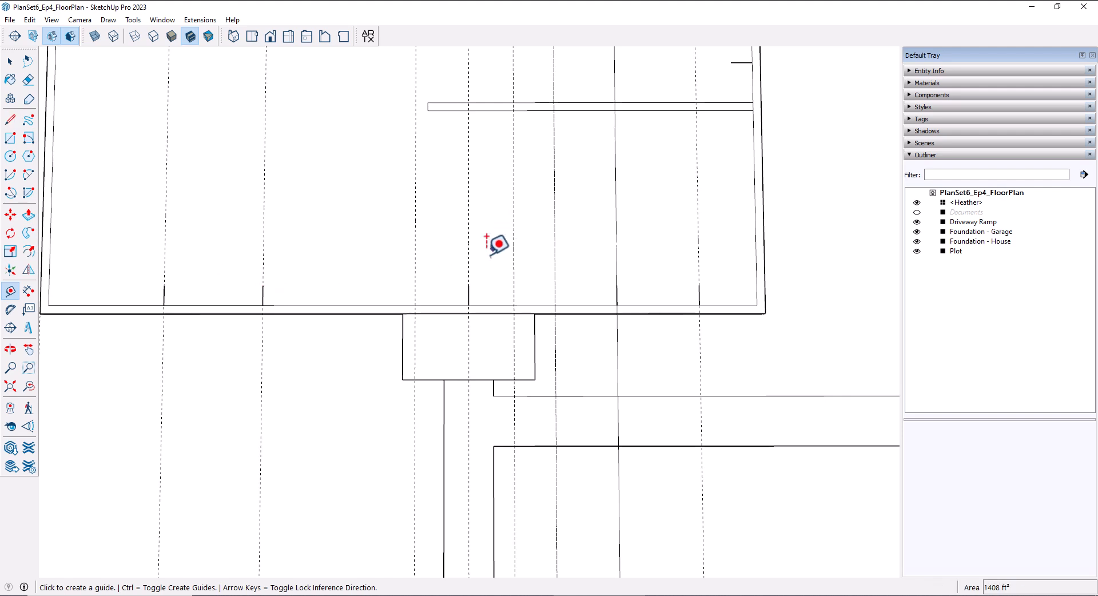
pyautogui.scroll(2, 447, 270)
pyautogui.click(408, 263)
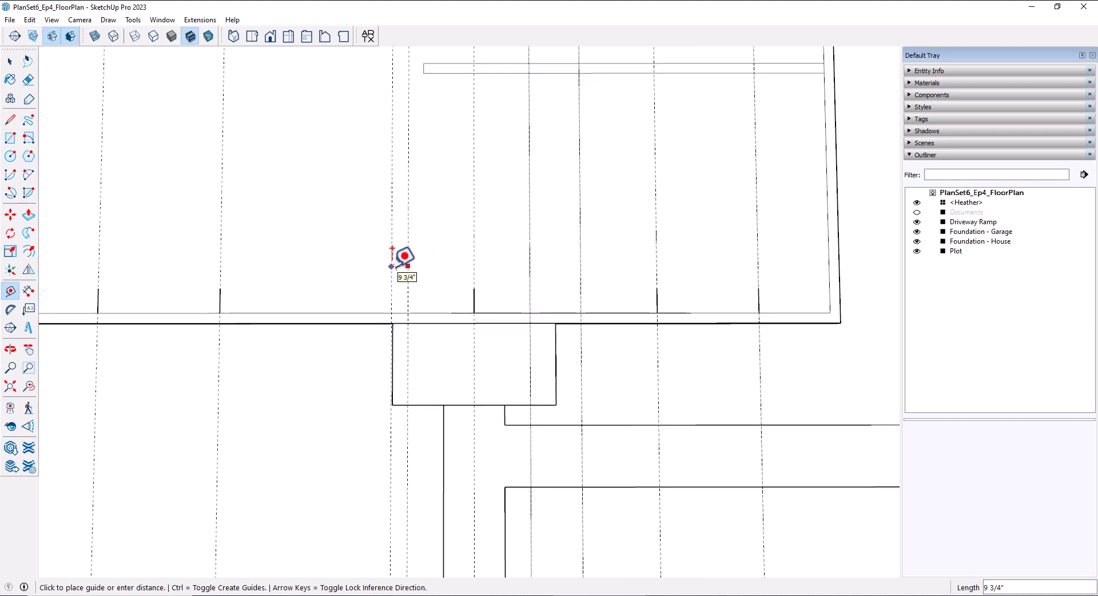
pyautogui.press('Return')
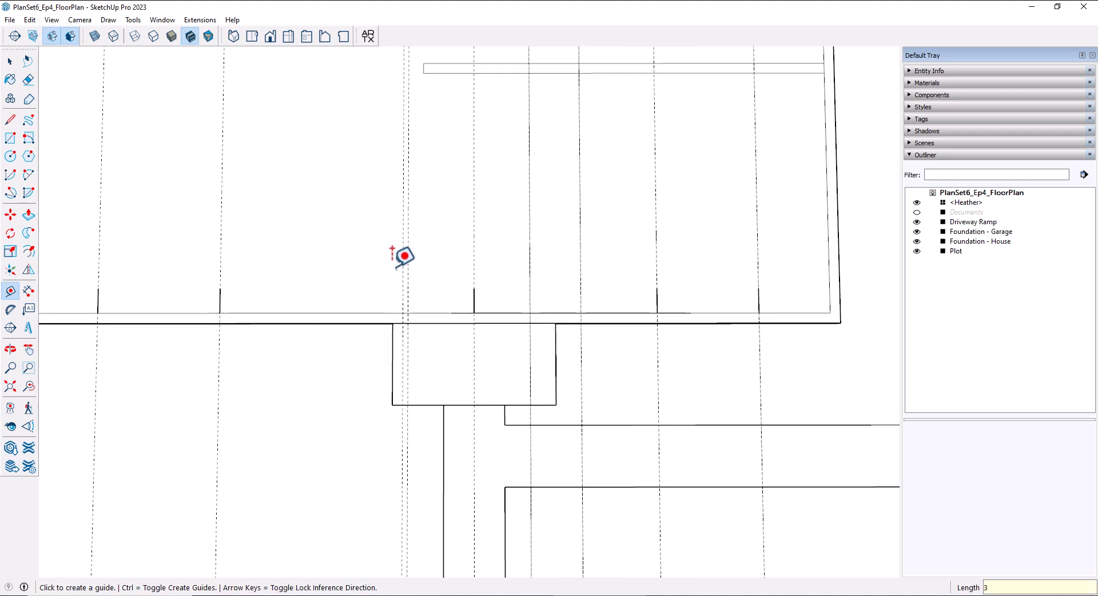
# Step: Add a vertical guide 3" to the right of the 3'3" guide
pyautogui.click(408, 251)
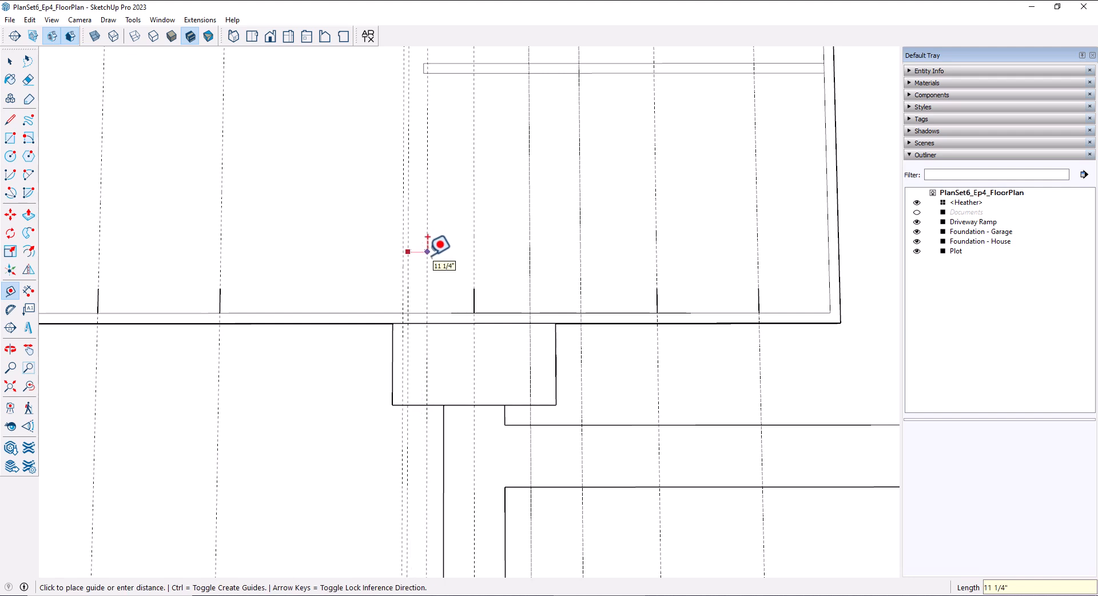
pyautogui.write('3')
pyautogui.press('Return')
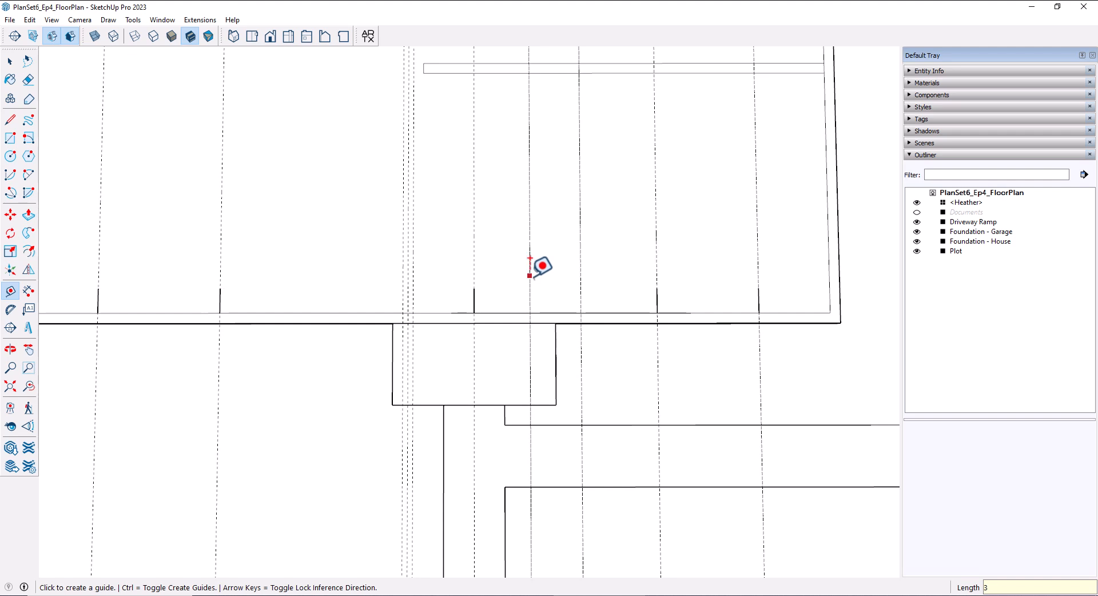
# Step: Add vertical guides 3" to either side of both the third and fourth guides counted from the right exterior wall
pyautogui.click(581, 252)
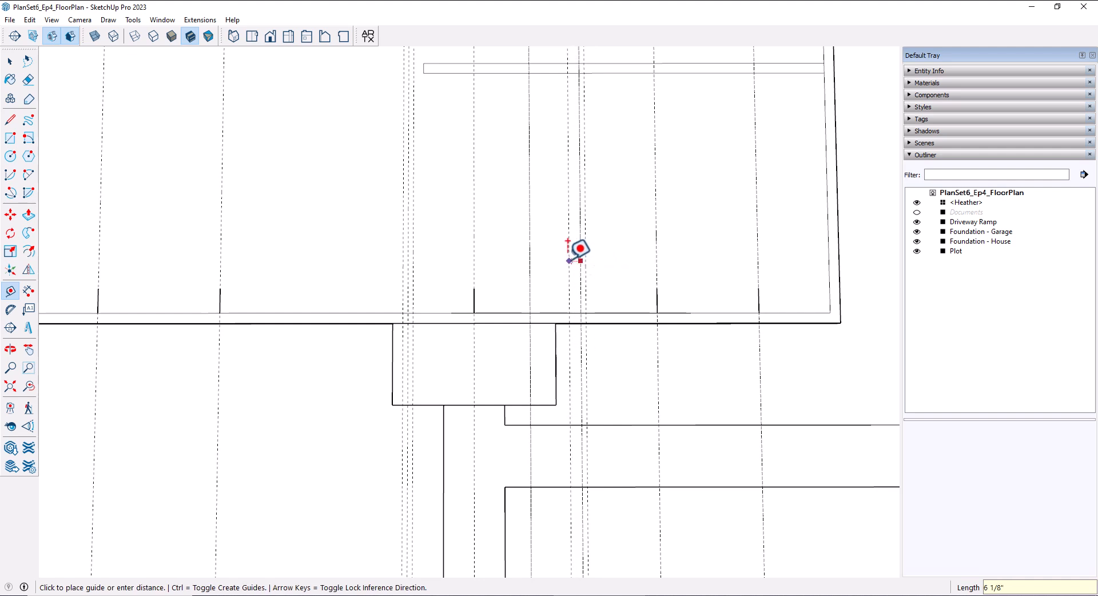
pyautogui.click(556, 240)
pyautogui.click(532, 258)
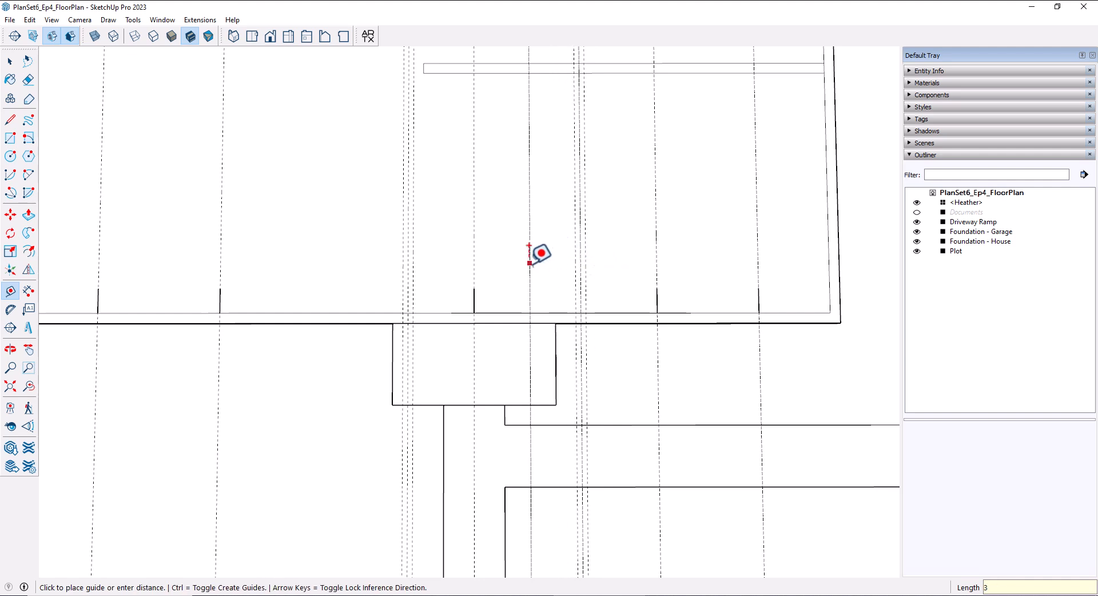
pyautogui.press('Return')
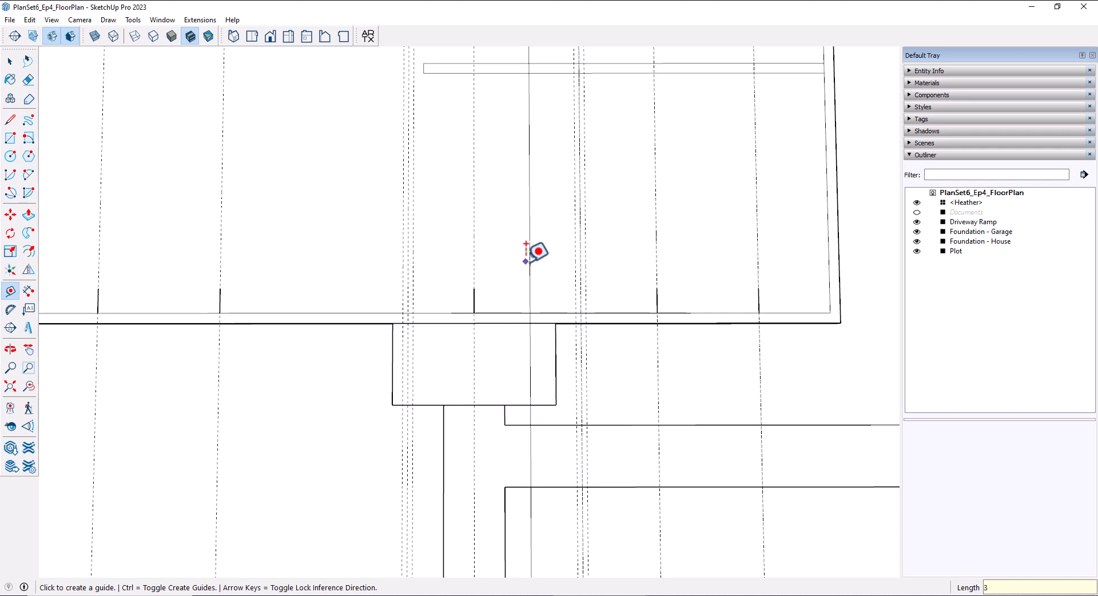
pyautogui.click(529, 262)
pyautogui.write('3')
pyautogui.press('Return')
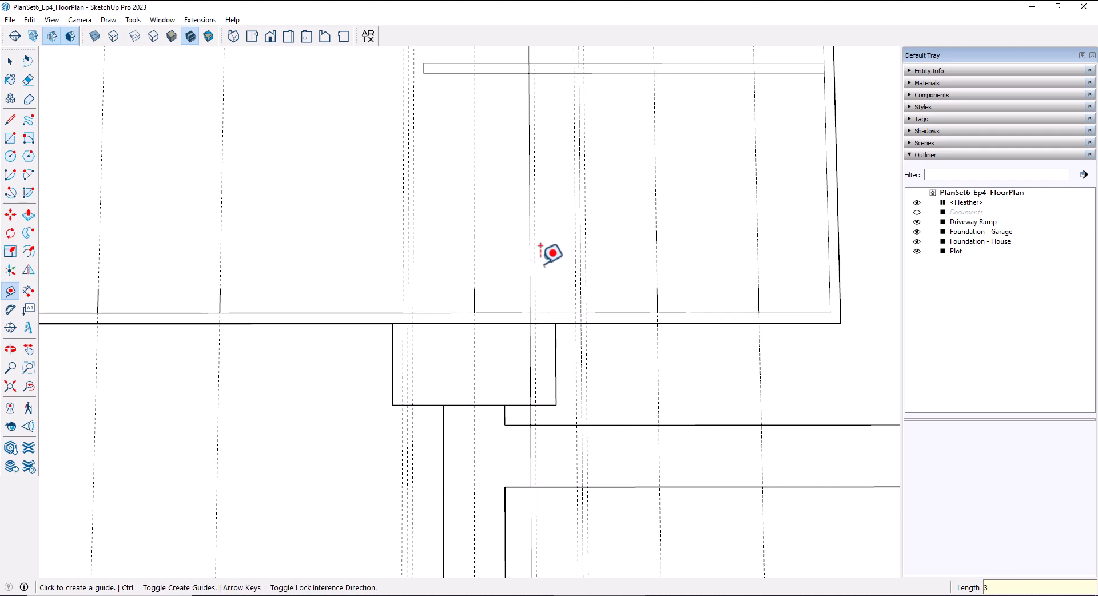
pyautogui.click(530, 268)
pyautogui.write('3')
pyautogui.press('Return')
# Step: Draw two 6" by 12' walls from the lower wall's inner edge to the horizontal interior wall, plus a 6" by 4'6" wall between the leftmost paired guides
pyautogui.press('r')
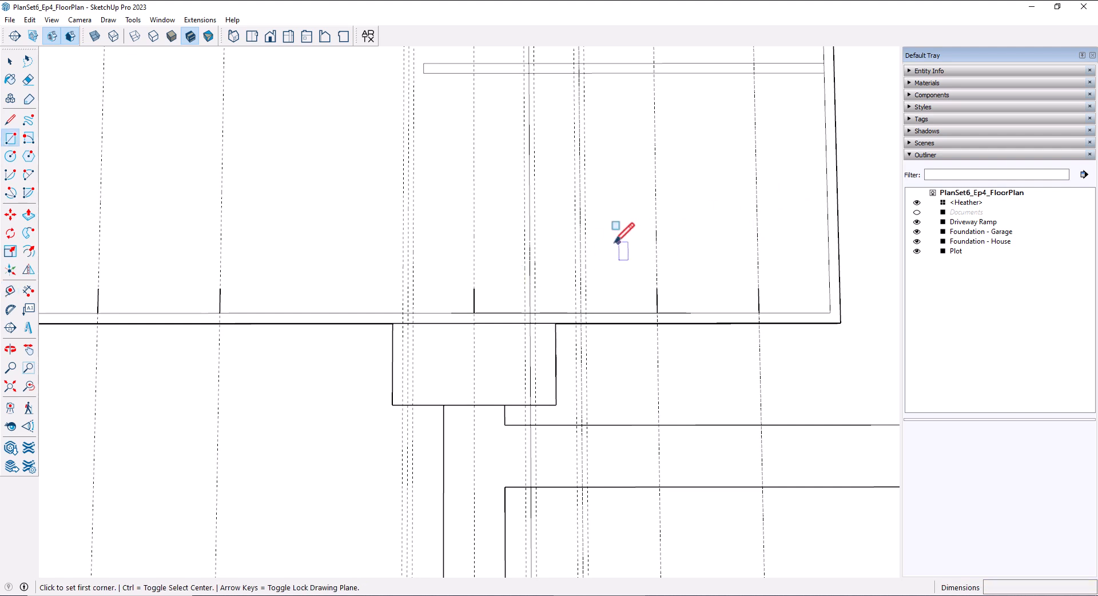
pyautogui.scroll(-1, 593, 254)
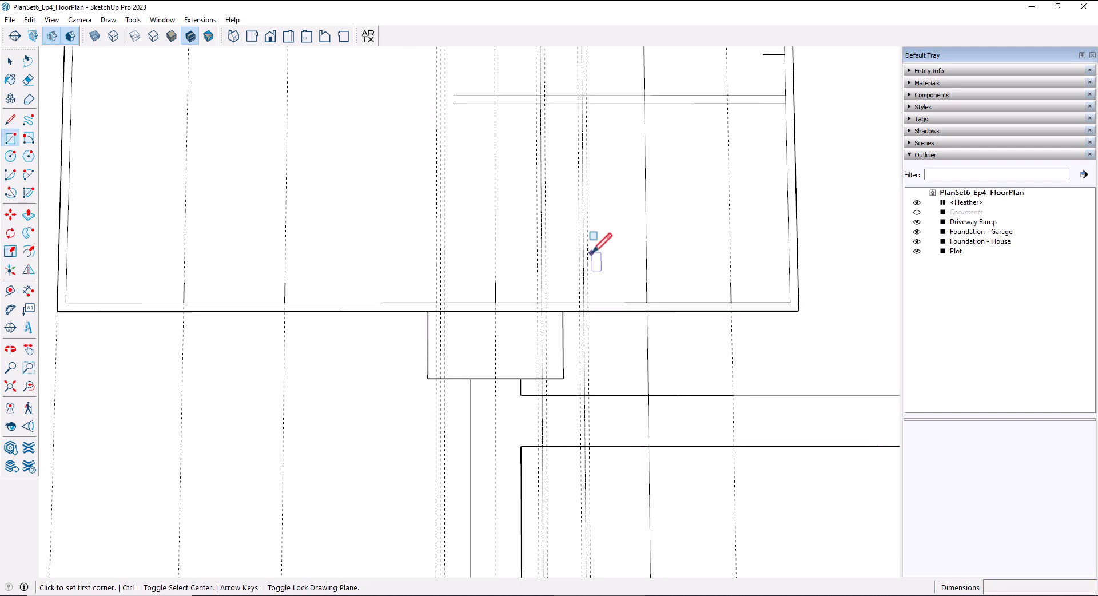
pyautogui.click(588, 302)
pyautogui.click(578, 104)
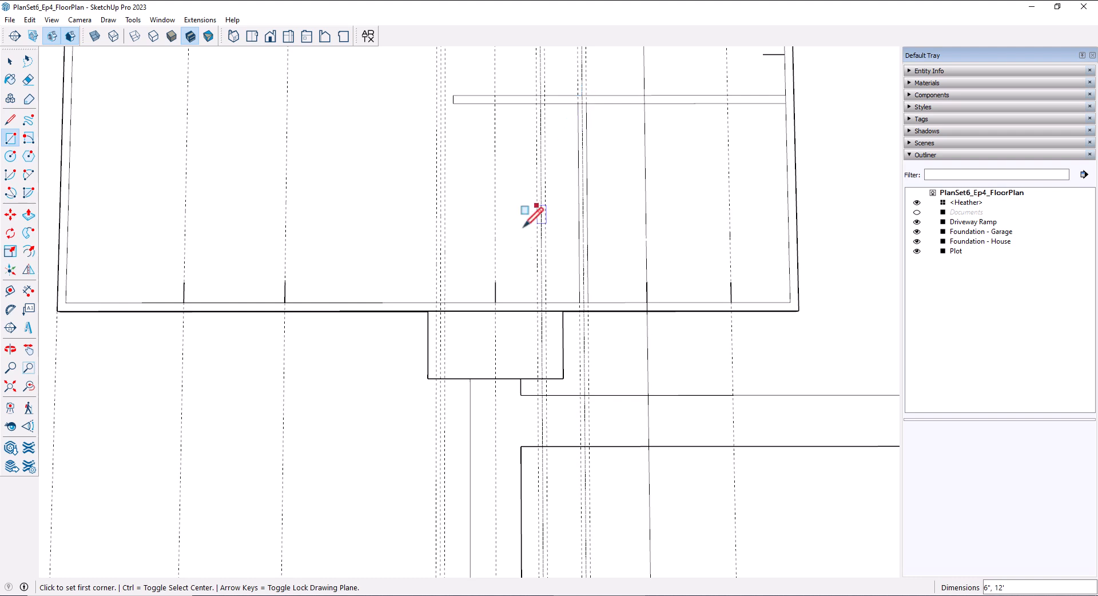
pyautogui.click(537, 303)
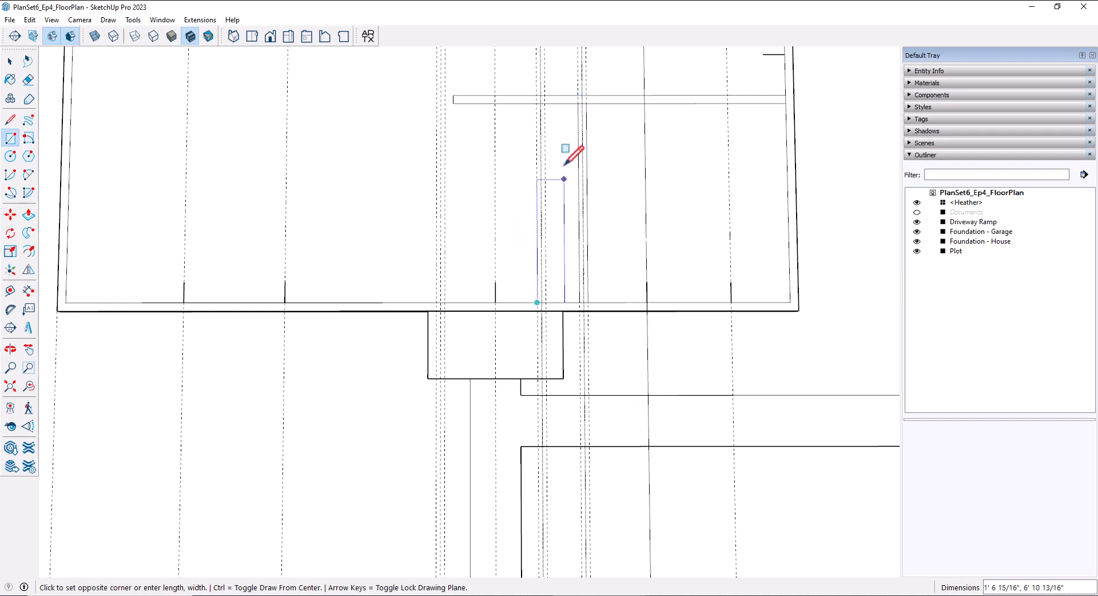
pyautogui.click(545, 104)
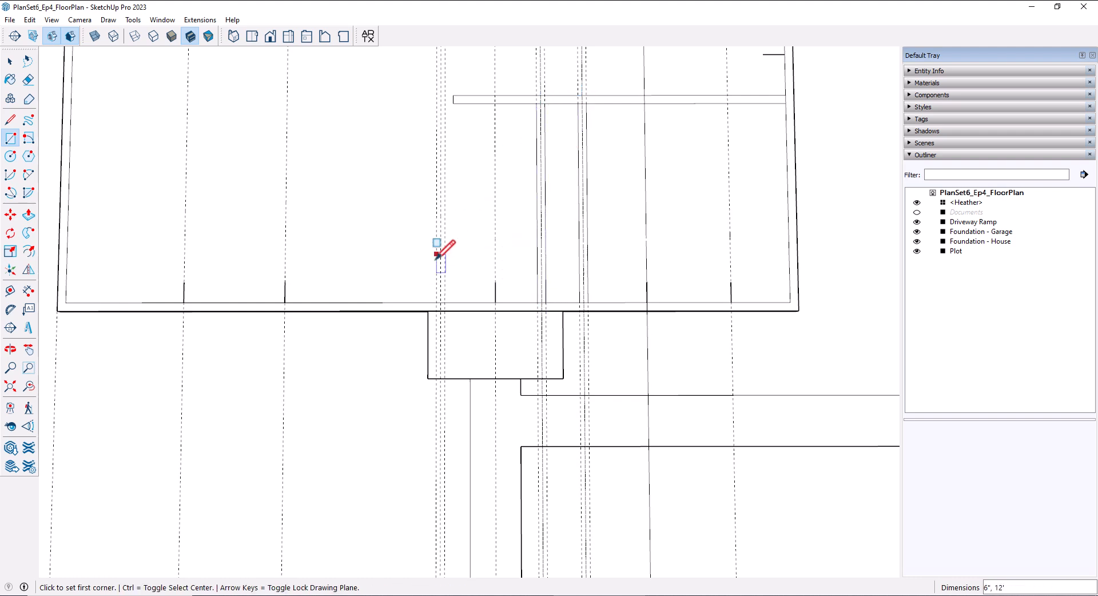
pyautogui.click(445, 302)
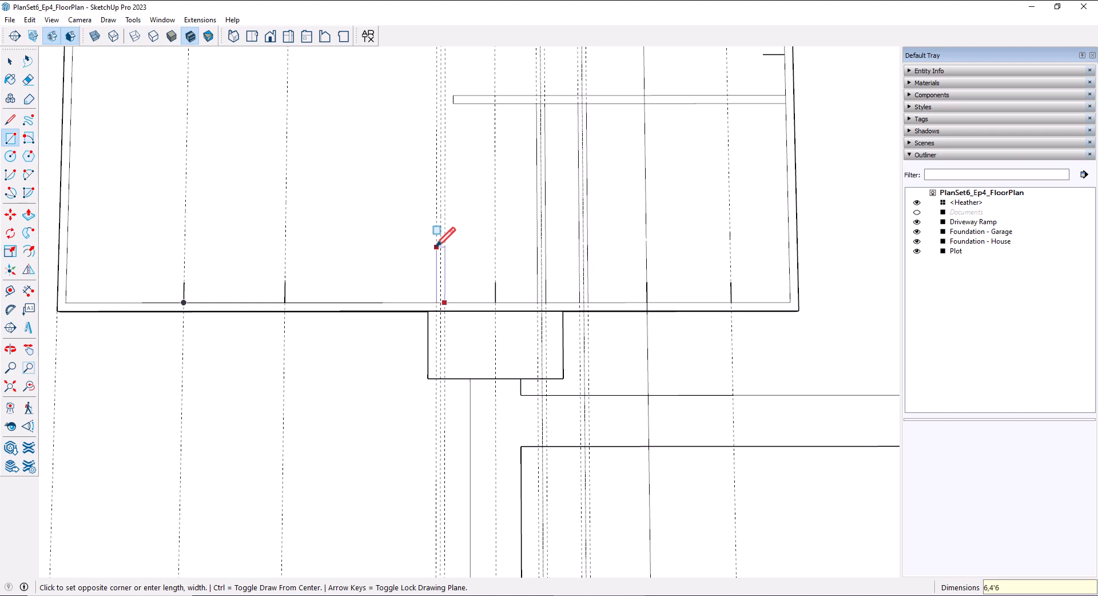
pyautogui.click(437, 246)
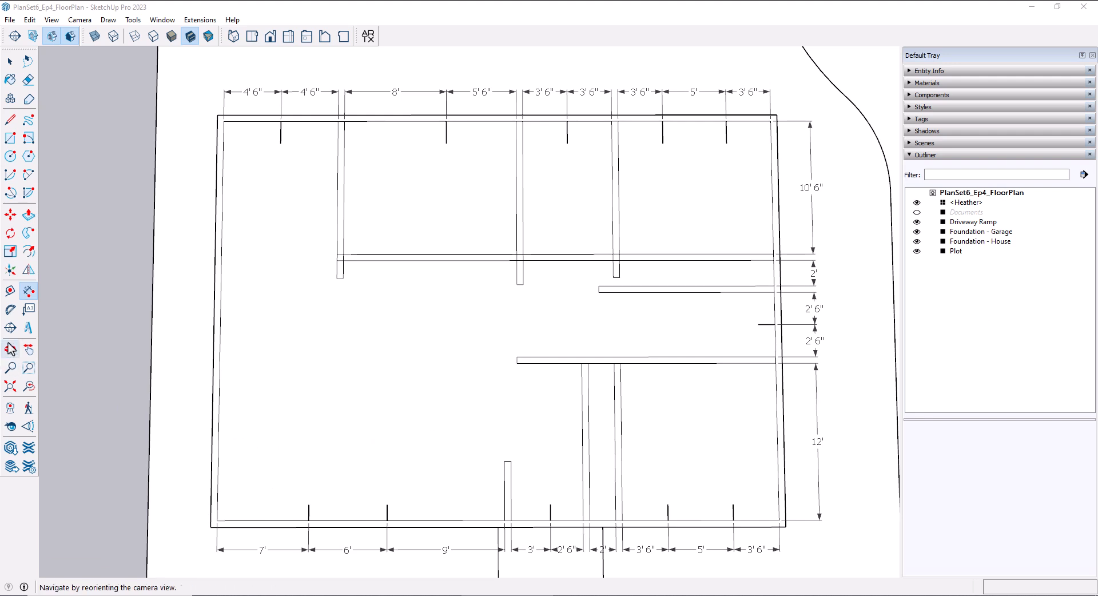
pyautogui.click(10, 290)
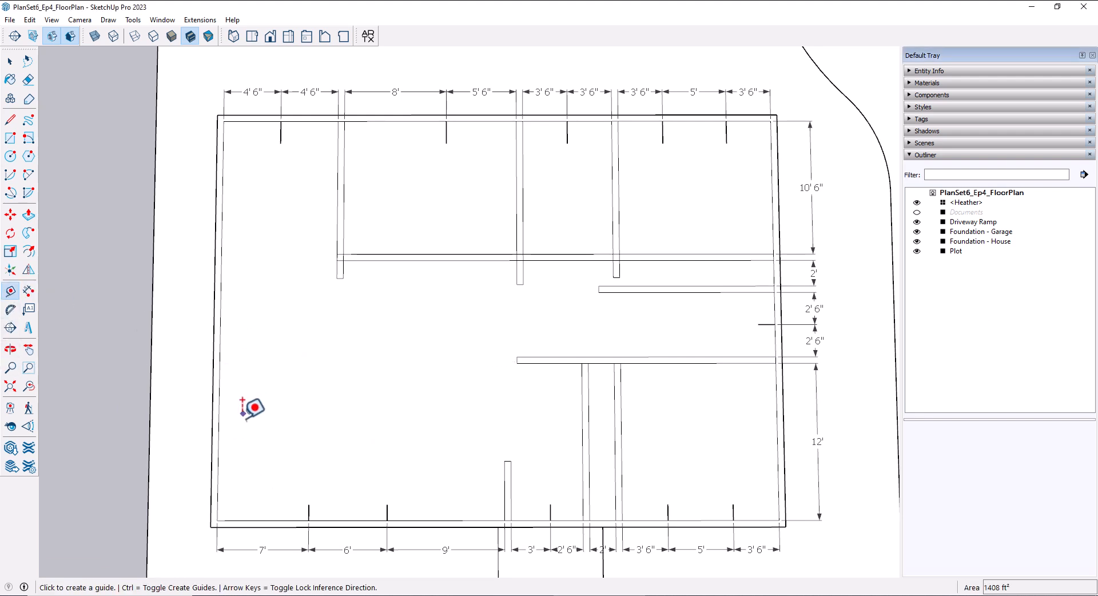
pyautogui.click(245, 520)
pyautogui.click(244, 520)
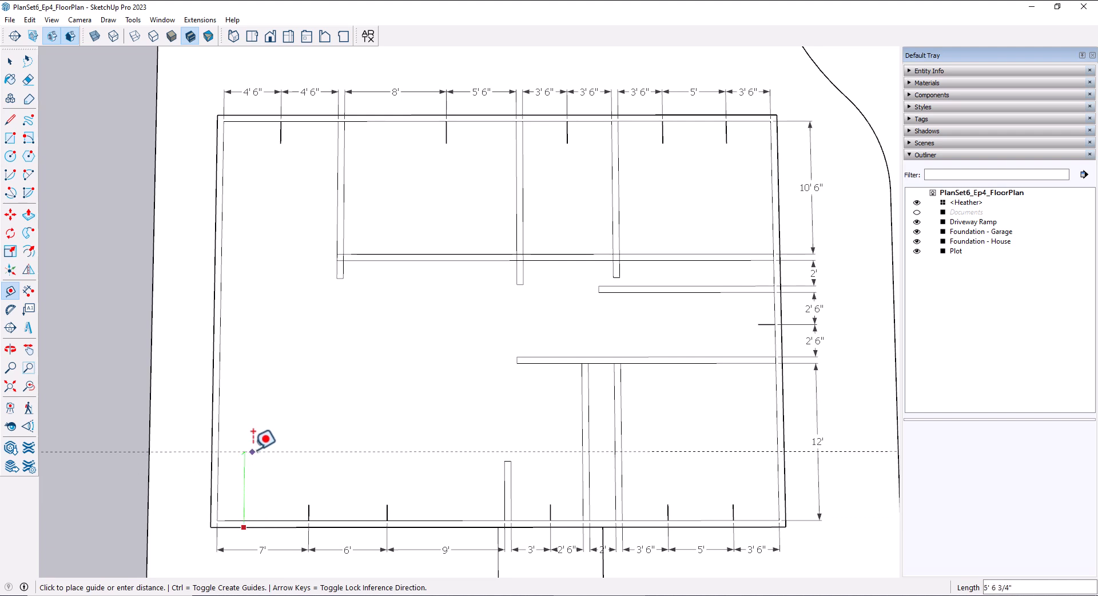
pyautogui.write("8'")
pyautogui.press('Return')
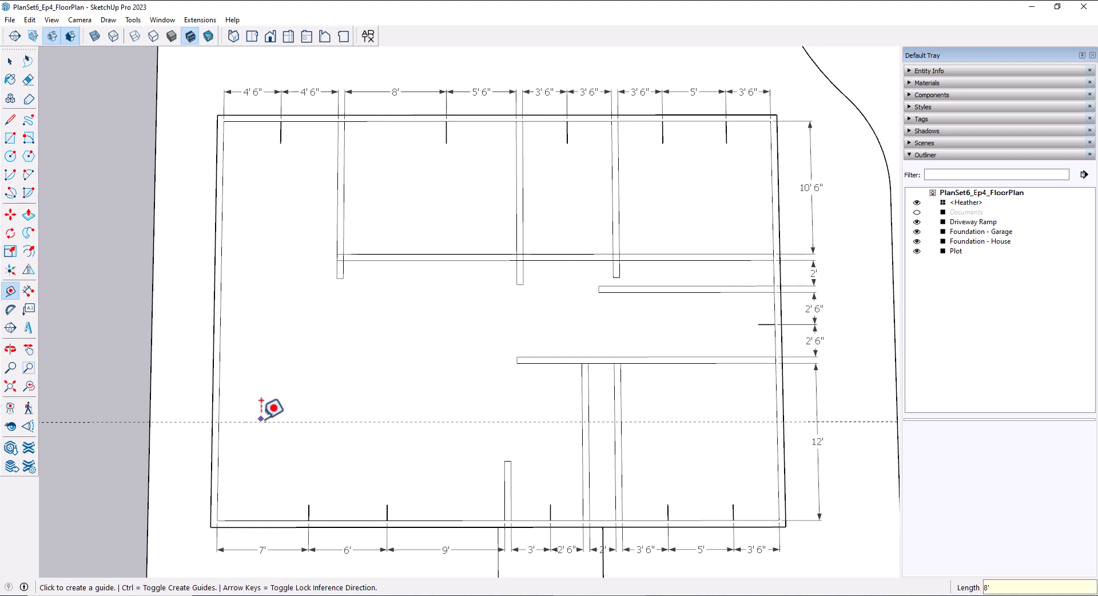
pyautogui.click(261, 422)
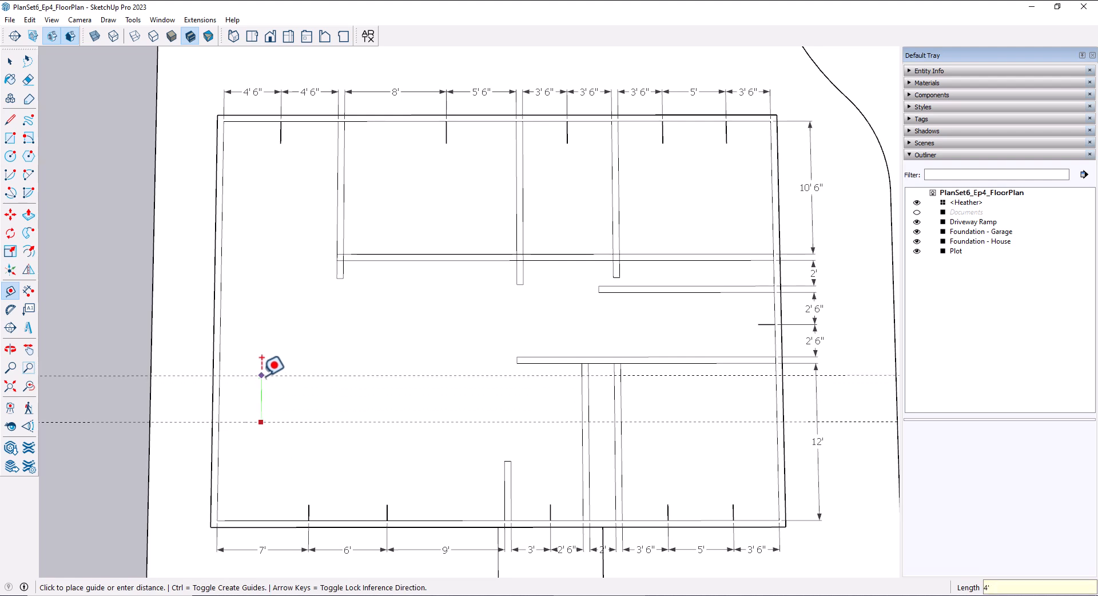
pyautogui.press('Return')
pyautogui.click(245, 370)
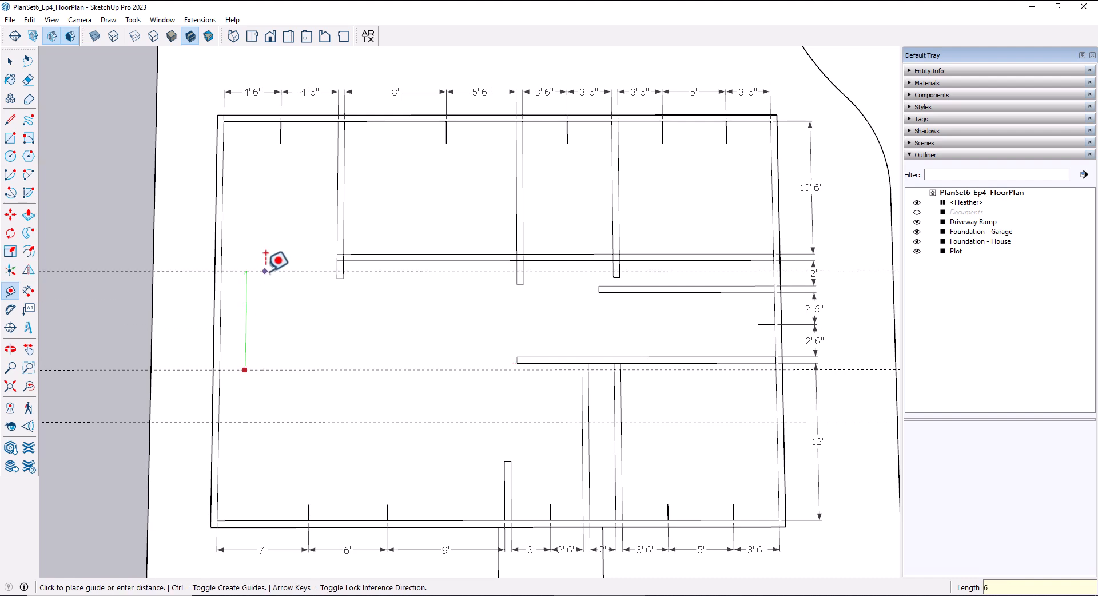
pyautogui.press('Return')
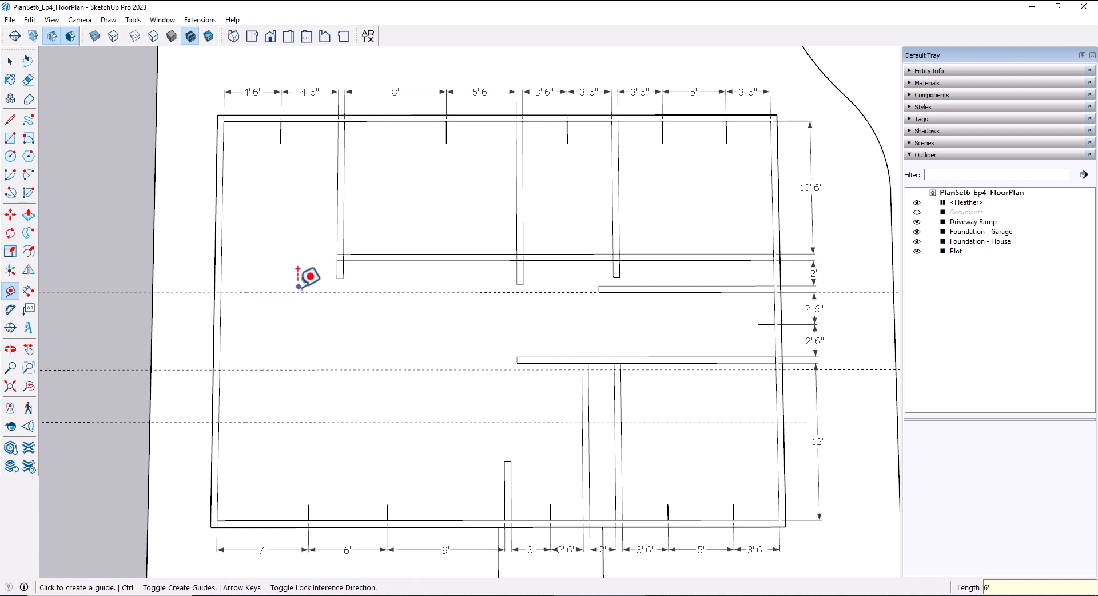
pyautogui.click(278, 292)
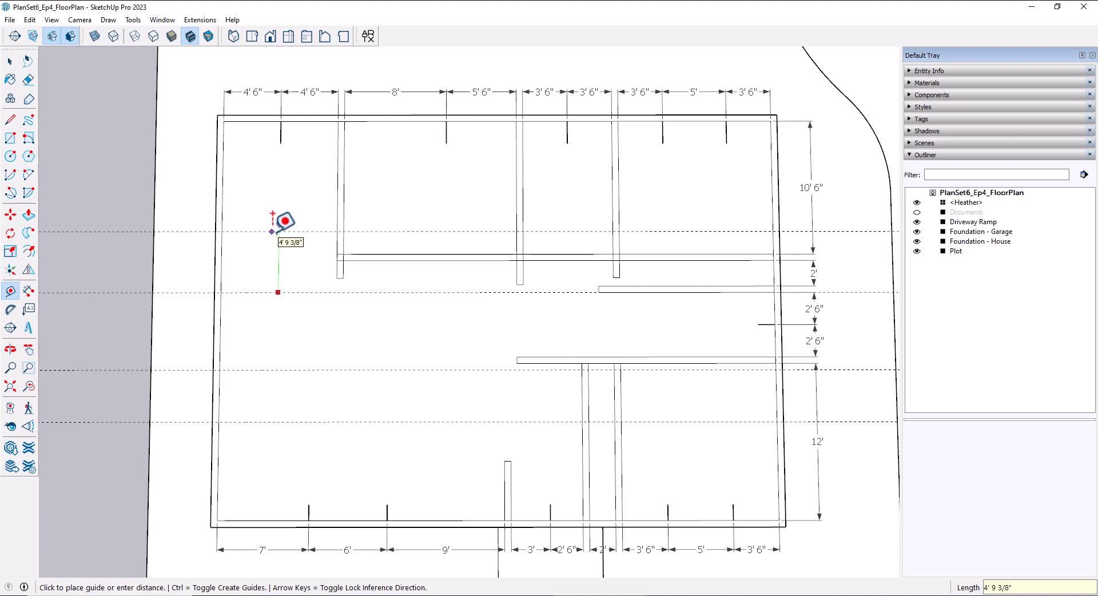
pyautogui.write("13'")
pyautogui.press('Return')
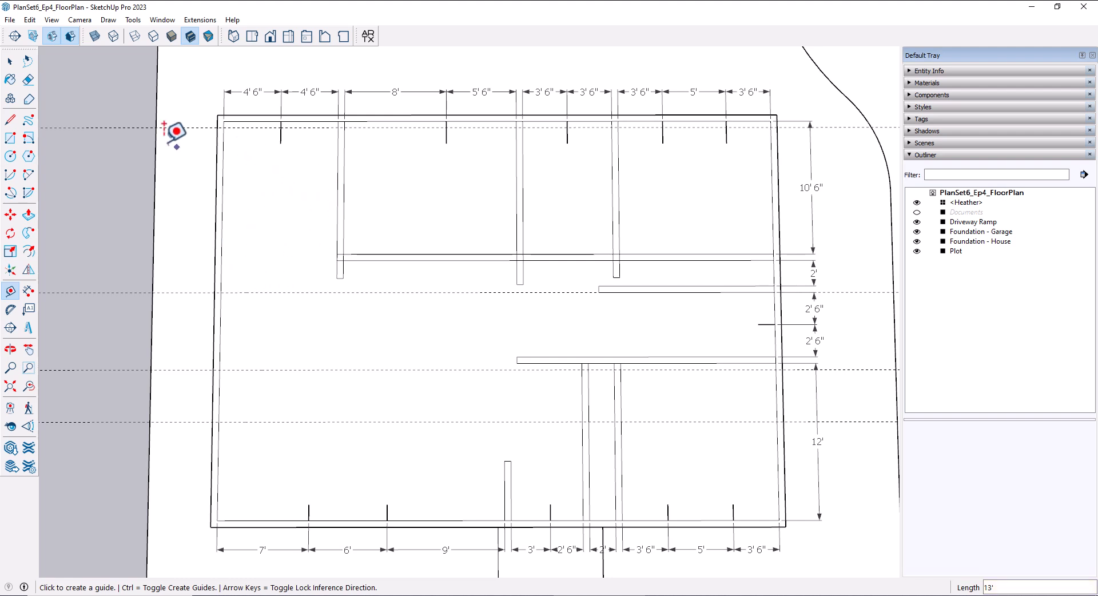
pyautogui.click(28, 80)
pyautogui.moveTo(184, 118)
pyautogui.mouseDown()
pyautogui.moveTo(217, 284)
pyautogui.moveTo(205, 279)
pyautogui.moveTo(186, 430)
pyautogui.moveTo(153, 381)
pyautogui.mouseUp()
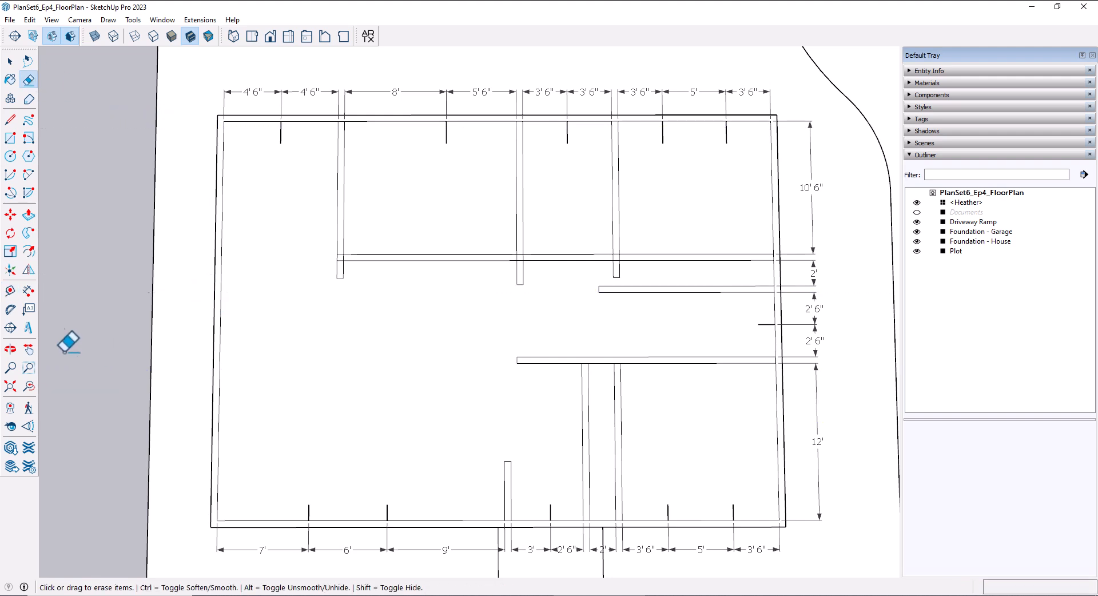
# Step: Add a horizontal guide 13'6" below the upper exterior wall's outer edge and another 6'6" below that guide
pyautogui.click(10, 290)
pyautogui.click(246, 114)
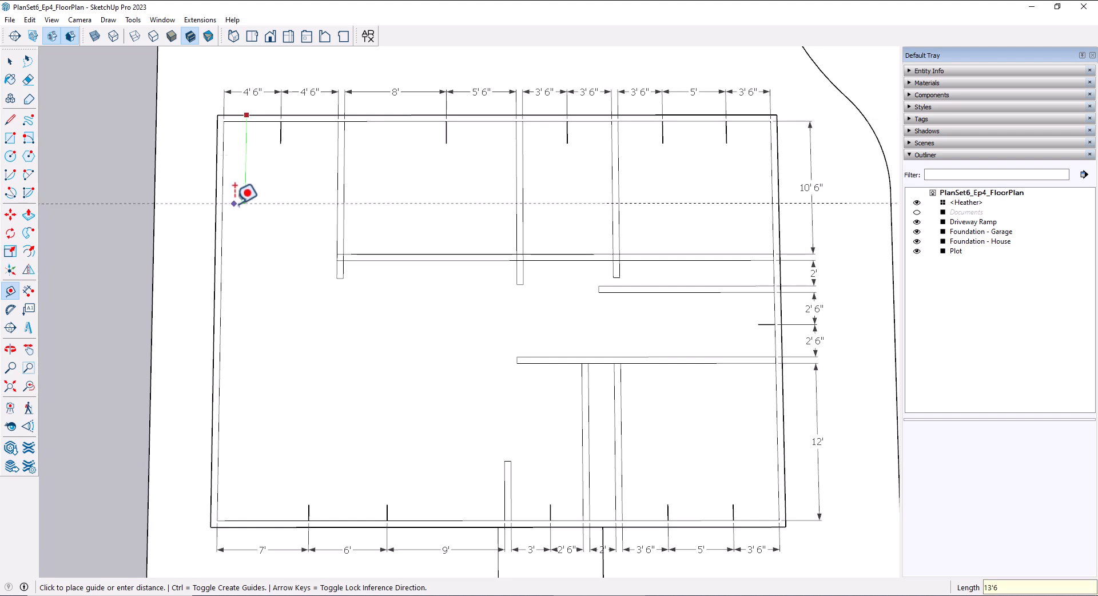
pyautogui.write("13'6")
pyautogui.press('Return')
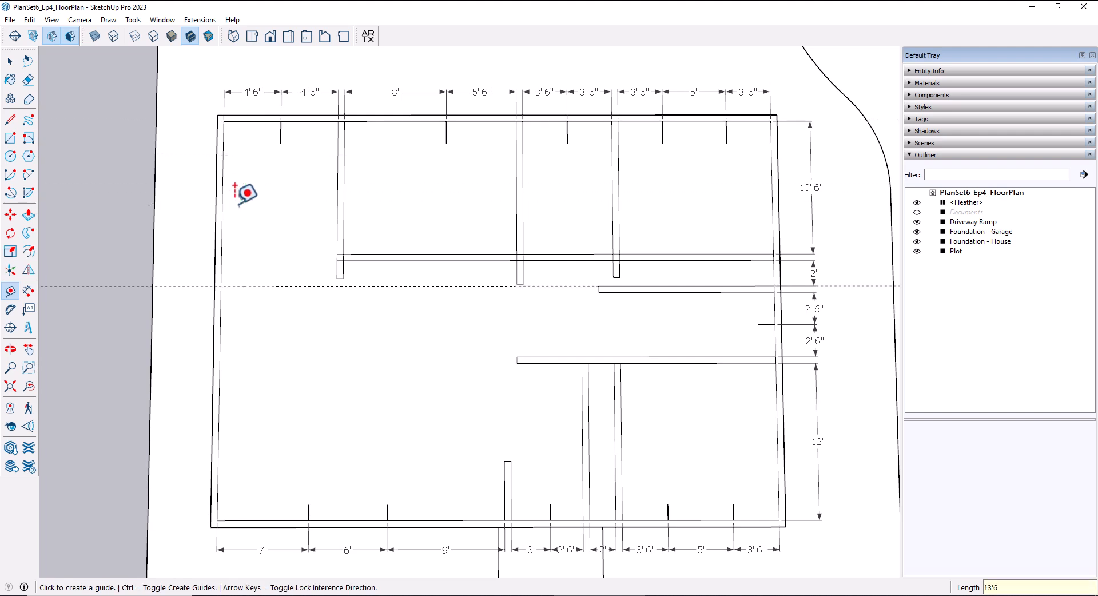
pyautogui.click(266, 285)
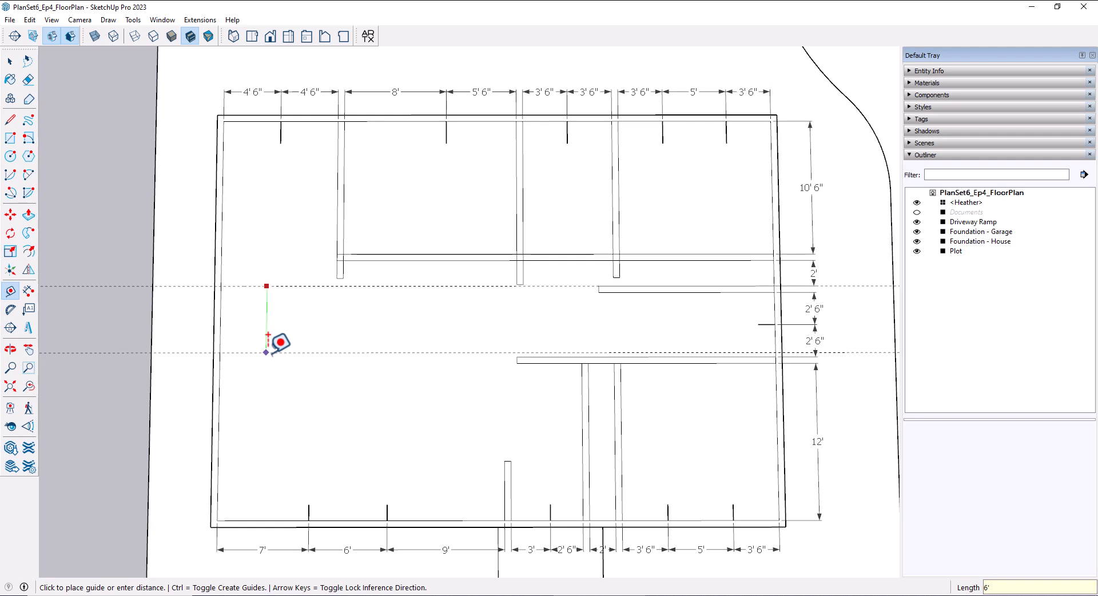
pyautogui.write("6'6")
pyautogui.press('Return')
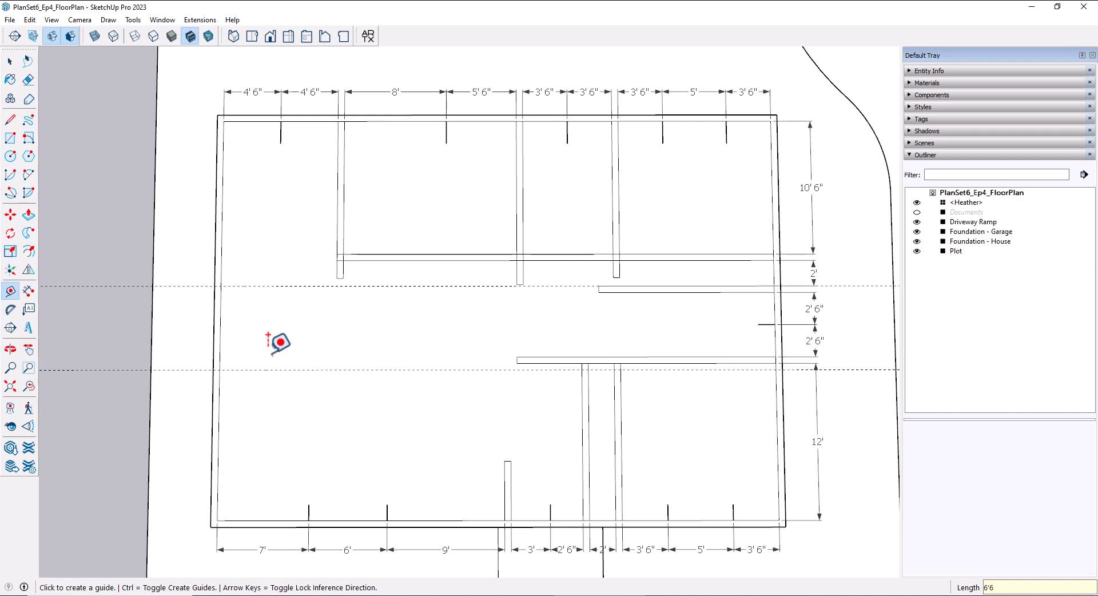
# Step: Add a horizontal guide 4' below the 6'6" guide and one 8' further down at the lower exterior wall's outer edge
pyautogui.click(287, 370)
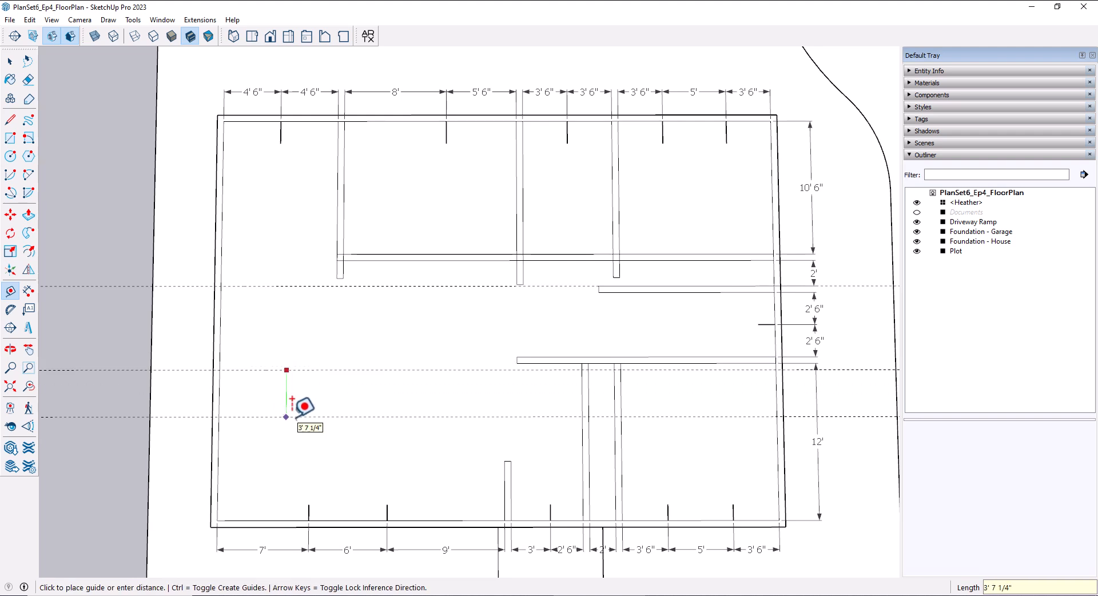
pyautogui.write("4'")
pyautogui.press('Return')
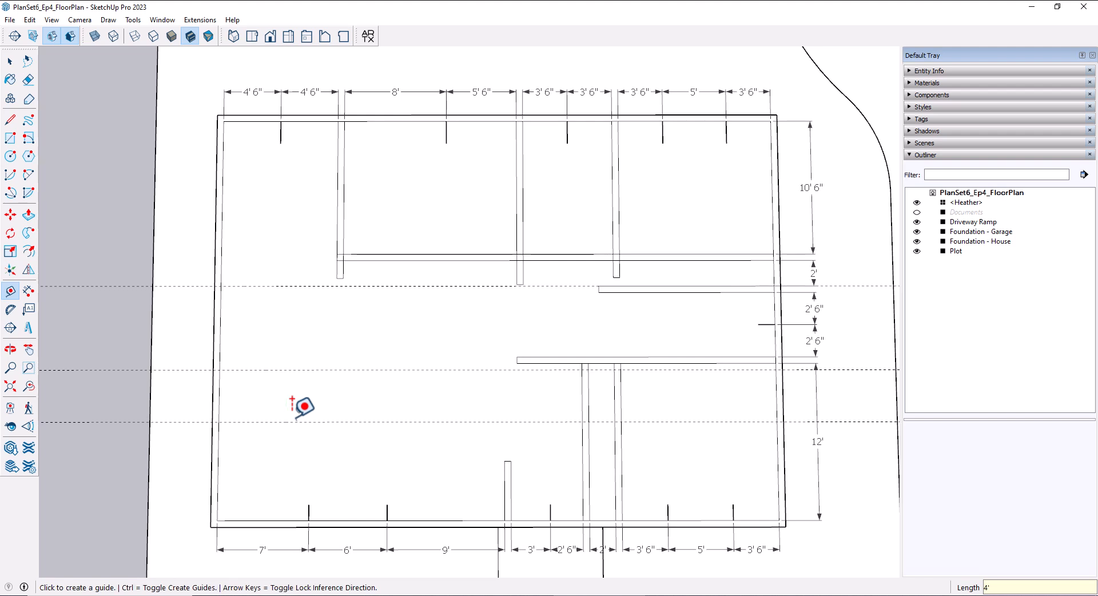
pyautogui.click(273, 422)
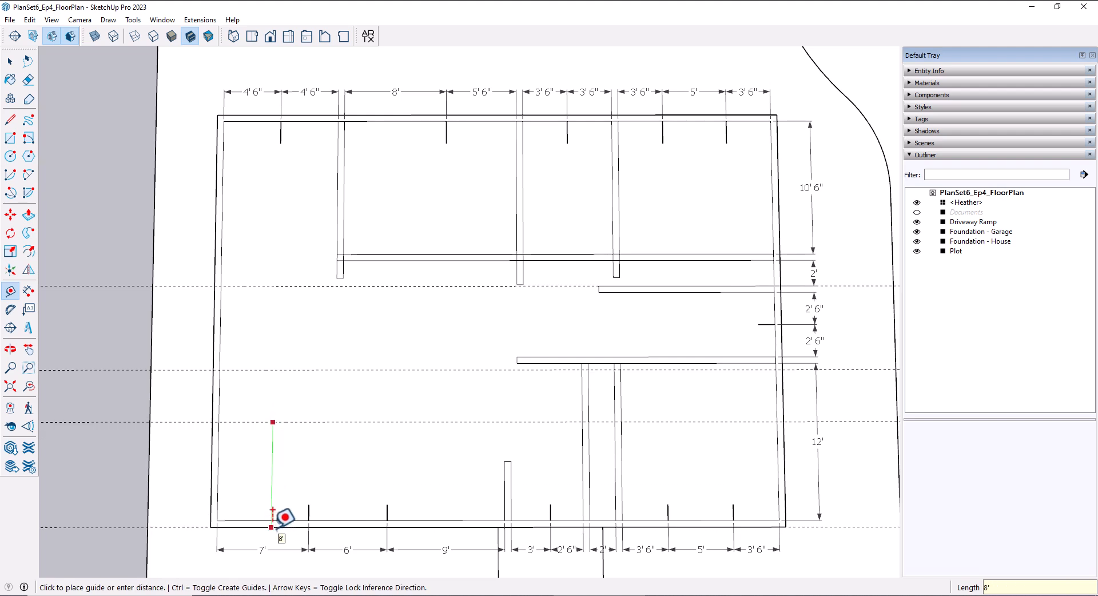
pyautogui.click(273, 510)
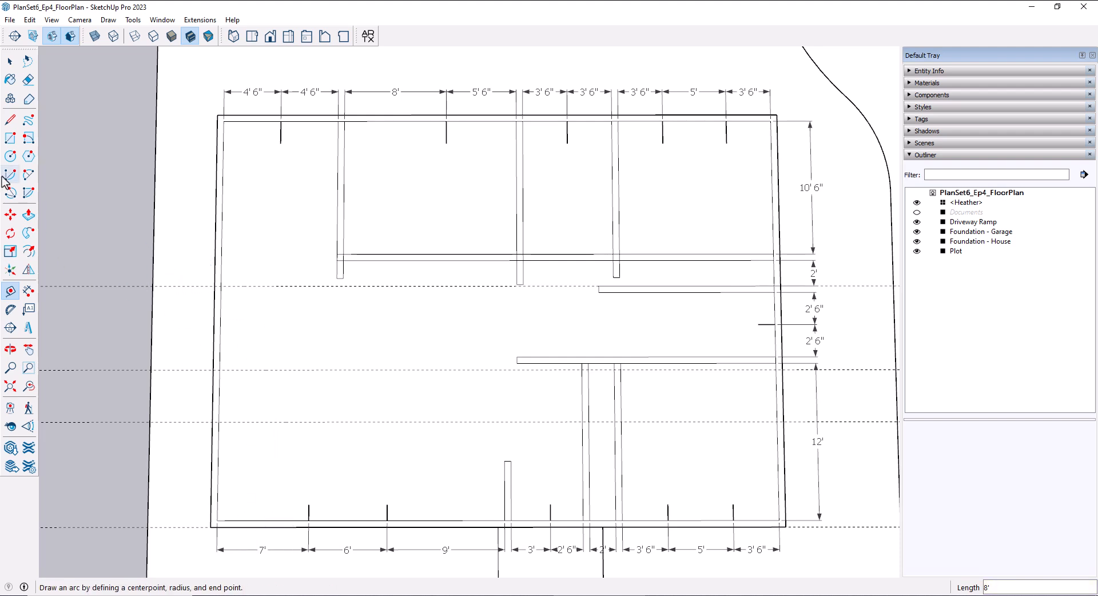
# Step: Draw a rectangle 4' by about 3'8" inward from the left exterior wall's outer edge between the 4'-spaced guides, and erase those two guides
pyautogui.click(11, 138)
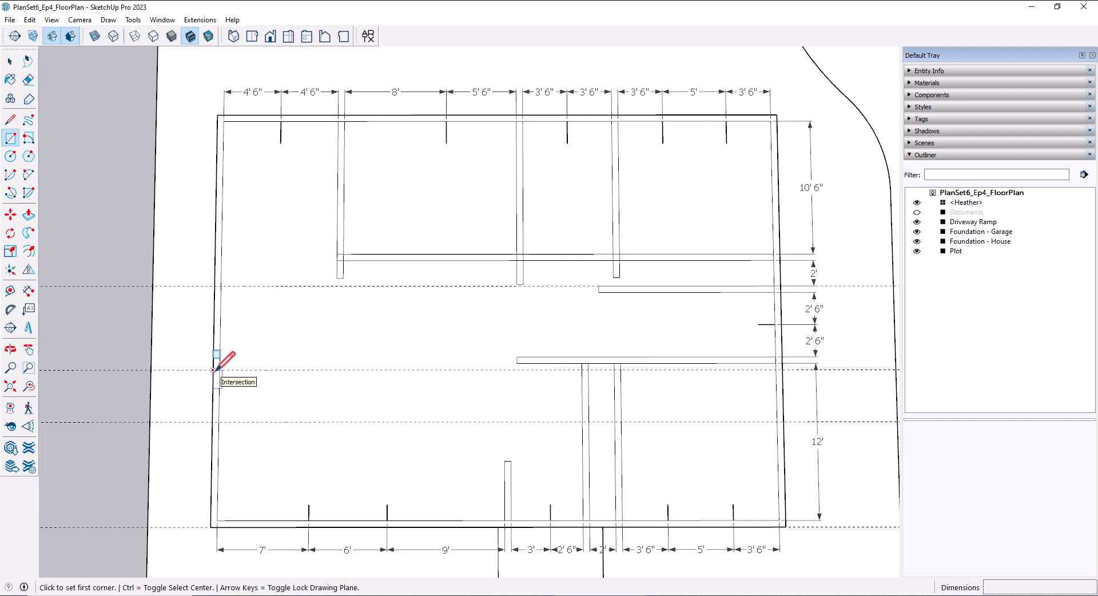
pyautogui.click(214, 370)
pyautogui.click(260, 422)
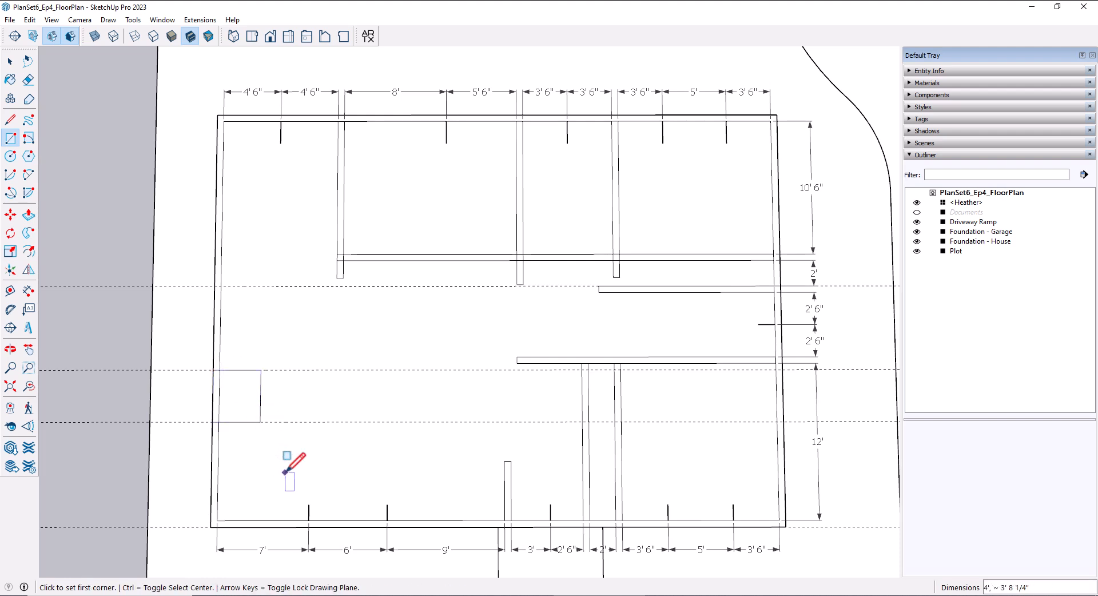
pyautogui.click(28, 80)
pyautogui.moveTo(349, 351); pyautogui.dragTo(347, 428)
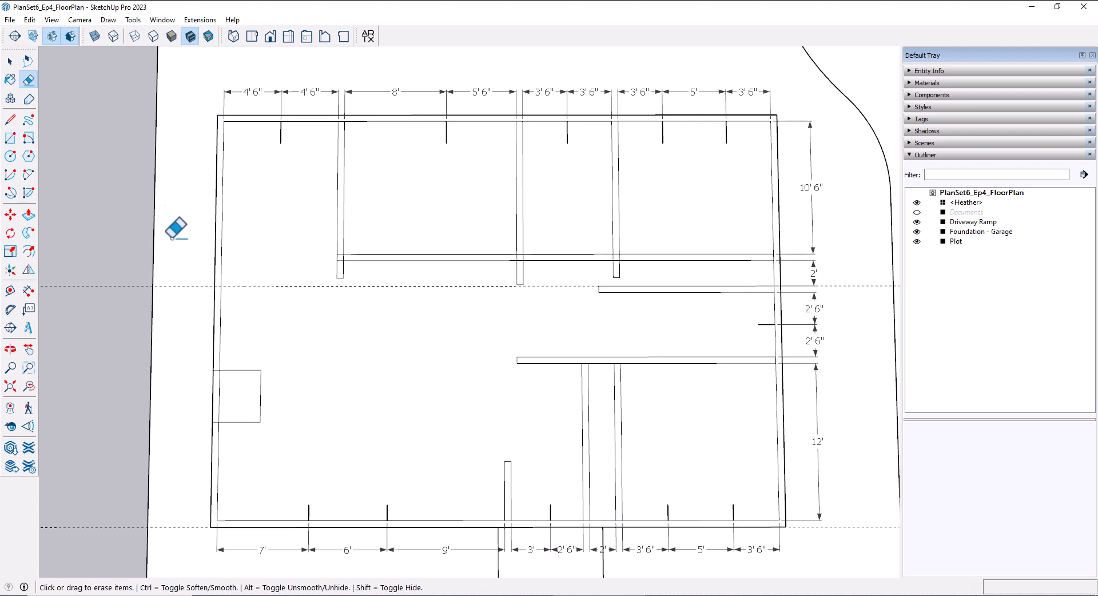
# Step: Draw a short window-center line inward from the left exterior wall's inner edge on the 13'6" guide
pyautogui.click(10, 120)
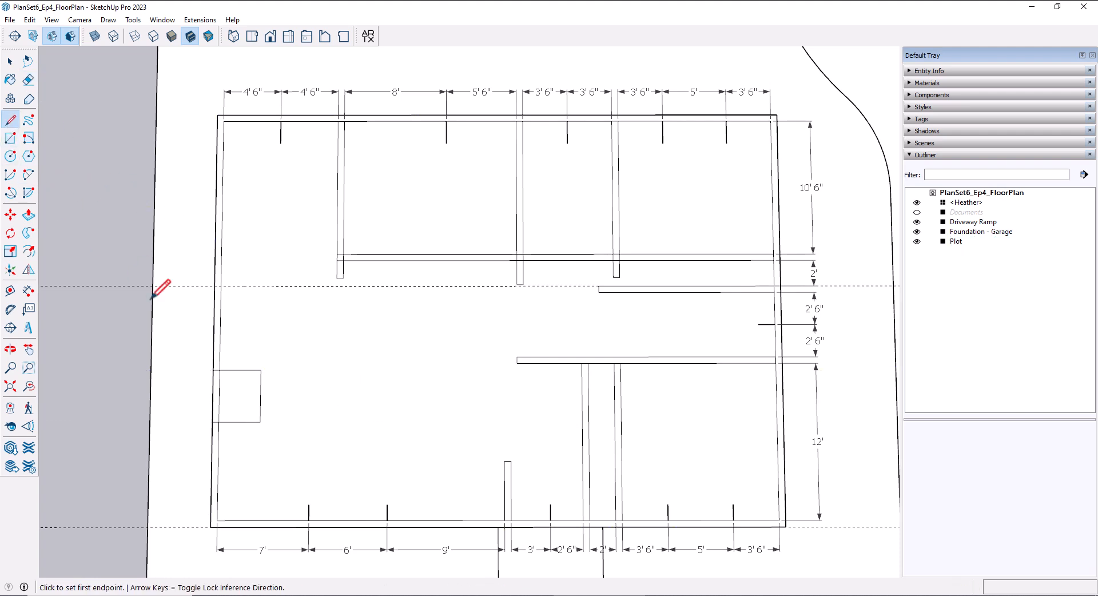
pyautogui.click(221, 286)
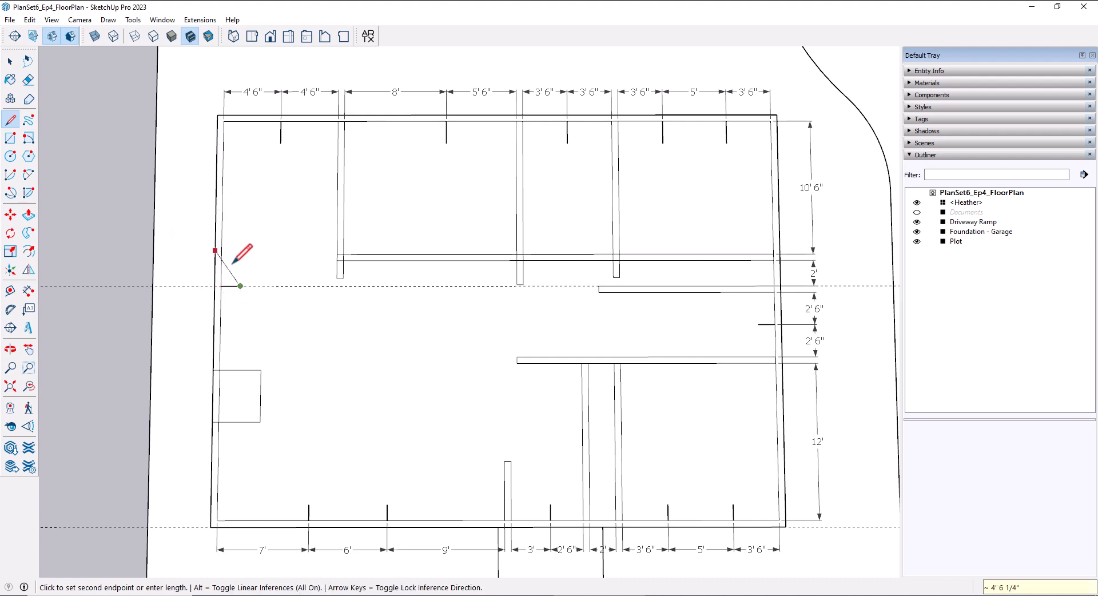
# Step: Erase the horizontal guide at the left wall's window-center line and dimension the spacings along the left exterior wall
pyautogui.press('Escape')
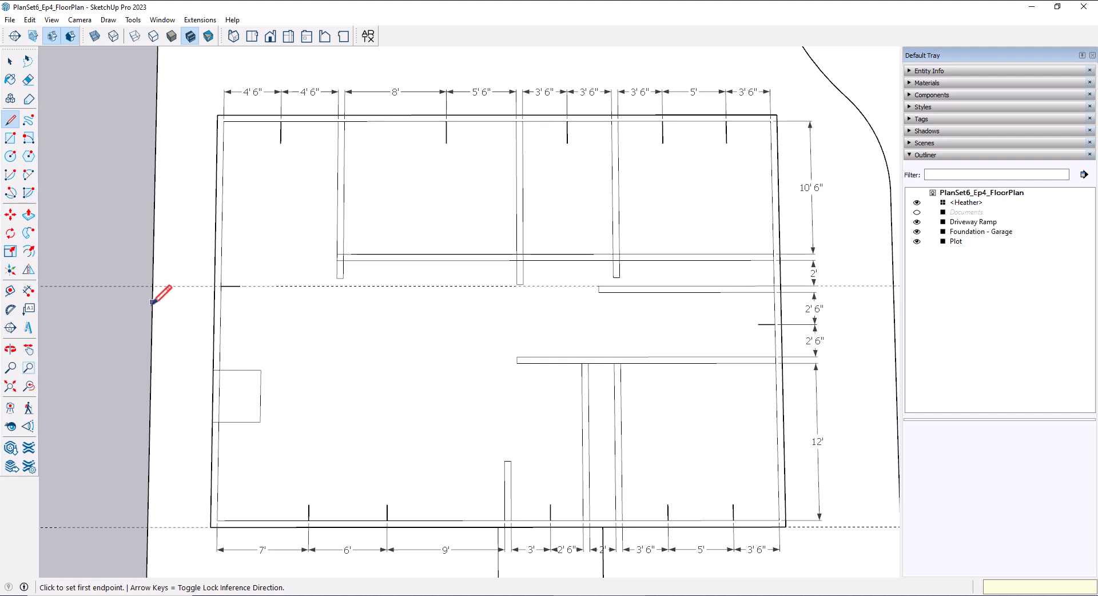
pyautogui.click(28, 80)
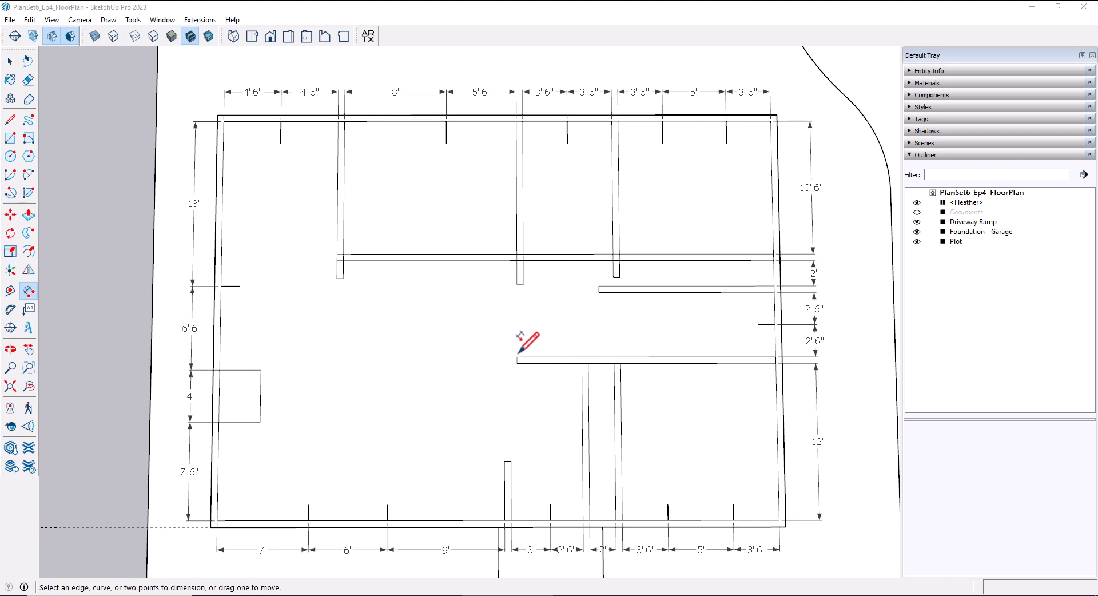
# Step: Erase the leftmost upper interior wall's lower stub, its overlapping corner lines and the line closing it off at the exterior wall
pyautogui.click(28, 80)
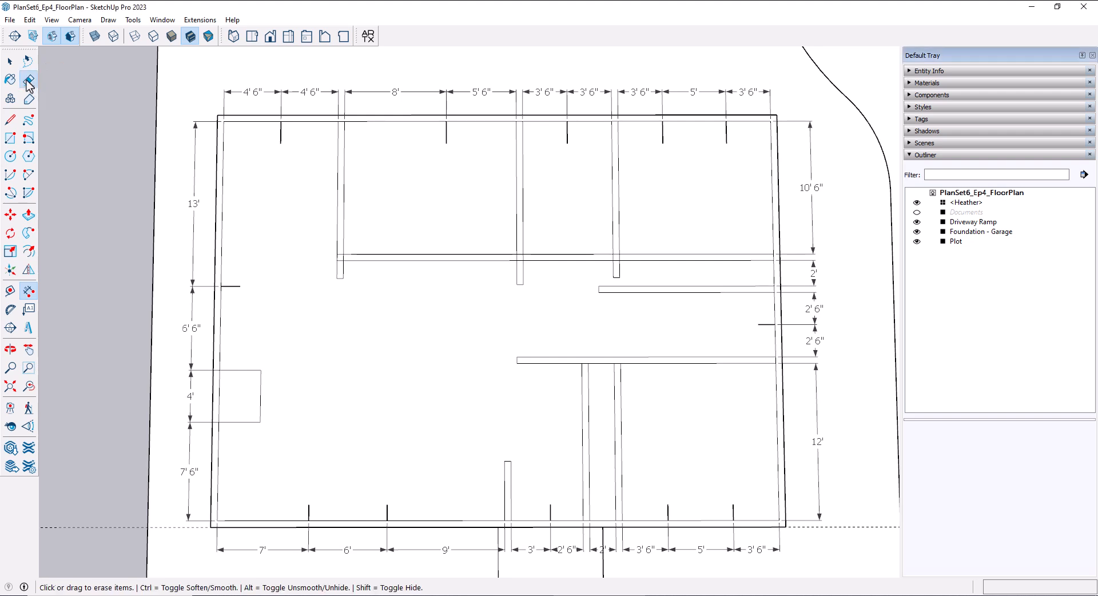
pyautogui.scroll(1, 330, 211)
pyautogui.scroll(1, 330, 211)
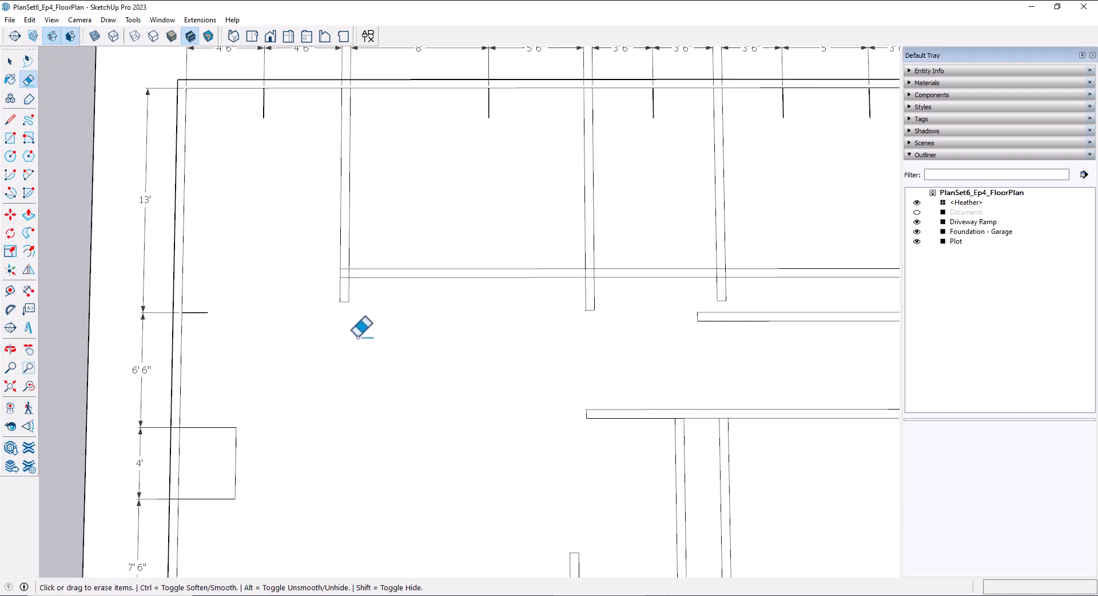
pyautogui.scroll(1, 331, 286)
pyautogui.moveTo(324, 288); pyautogui.dragTo(366, 315)
pyautogui.keyDown('shift'); pyautogui.moveTo(405, 307); pyautogui.dragTo(376, 377, button='middle'); pyautogui.keyUp('shift')
pyautogui.scroll(2, 363, 371)
pyautogui.moveTo(314, 322)
pyautogui.mouseDown()
pyautogui.moveTo(310, 302)
pyautogui.moveTo(323, 312)
pyautogui.mouseUp()
pyautogui.keyDown('shift'); pyautogui.moveTo(346, 337); pyautogui.dragTo(331, 467, button='middle'); pyautogui.keyUp('shift')
pyautogui.scroll(-2, 328, 440)
pyautogui.keyDown('shift'); pyautogui.moveTo(310, 194); pyautogui.dragTo(318, 250, button='middle'); pyautogui.keyUp('shift')
pyautogui.scroll(1, 316, 243)
pyautogui.scroll(1, 315, 221)
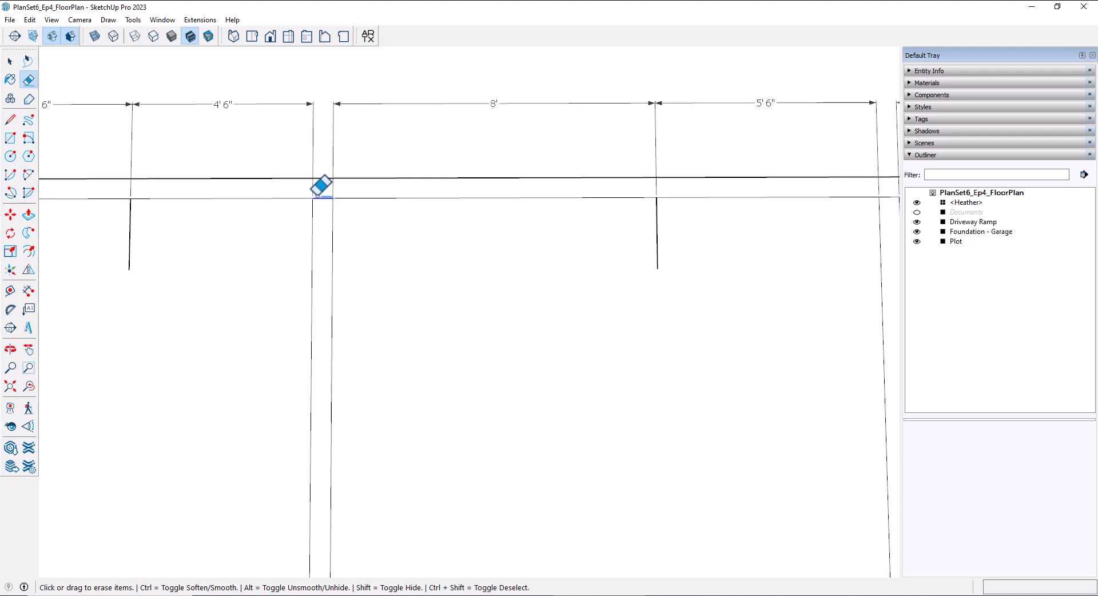
pyautogui.scroll(-1, 387, 301)
pyautogui.moveTo(400, 318)
pyautogui.keyDown('shift'); pyautogui.mouseDown(button='middle')
pyautogui.moveTo(407, 326)
pyautogui.moveTo(352, 283)
pyautogui.moveTo(335, 307)
pyautogui.mouseUp(button='middle'); pyautogui.keyUp('shift')
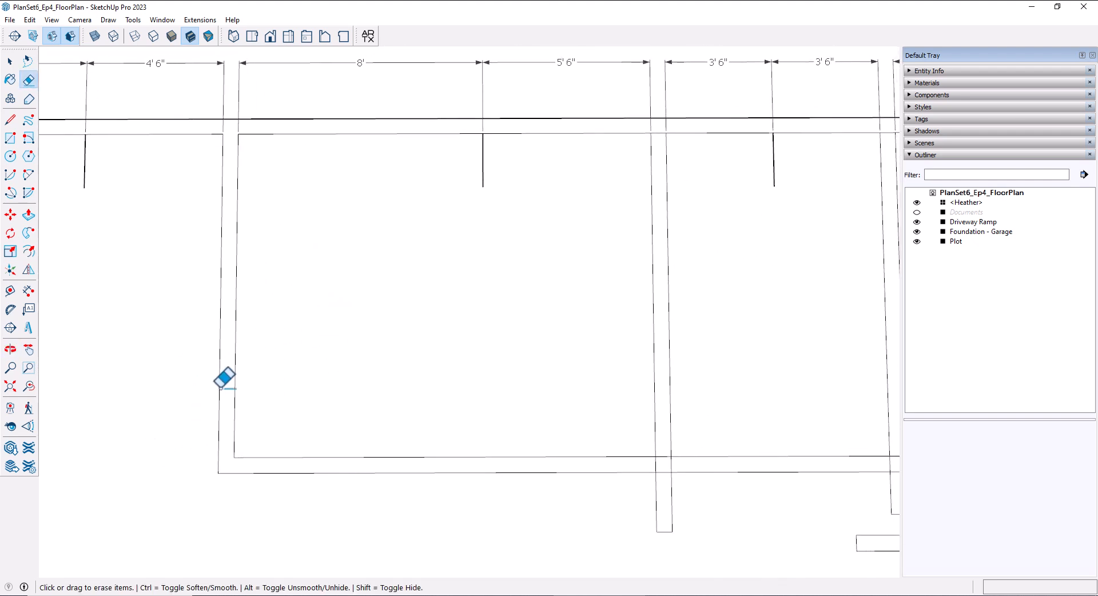
pyautogui.keyDown('shift'); pyautogui.moveTo(283, 399); pyautogui.dragTo(275, 390, button='middle'); pyautogui.keyUp('shift')
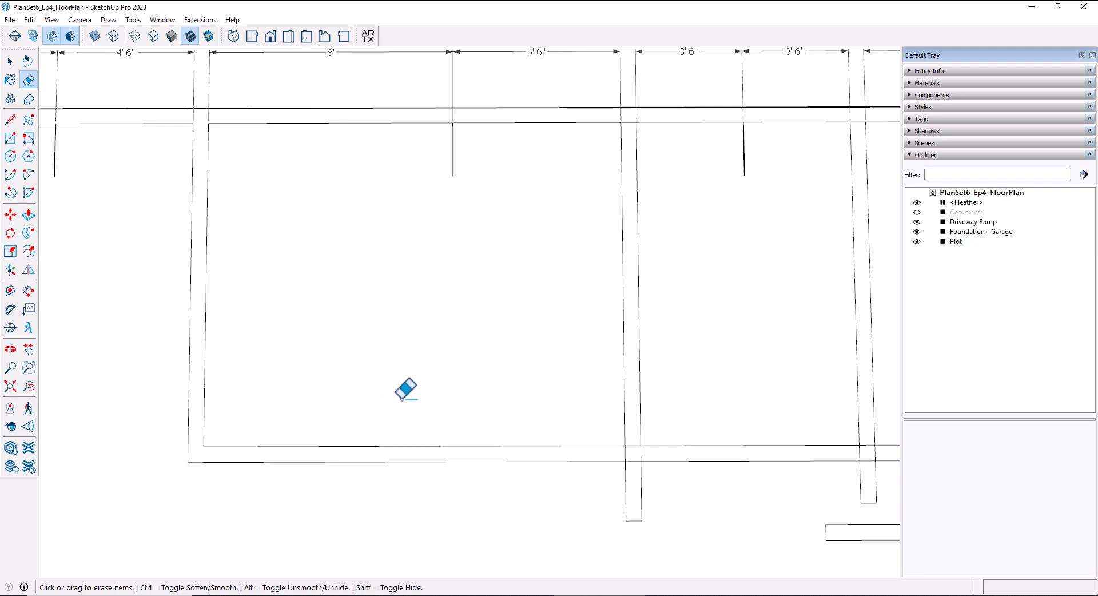
# Step: Erase the middle upper interior wall's stub below the horizontal wall and the lines crossing it at both wall junctions
pyautogui.keyDown('shift'); pyautogui.moveTo(551, 412); pyautogui.dragTo(404, 409, button='middle'); pyautogui.keyUp('shift')
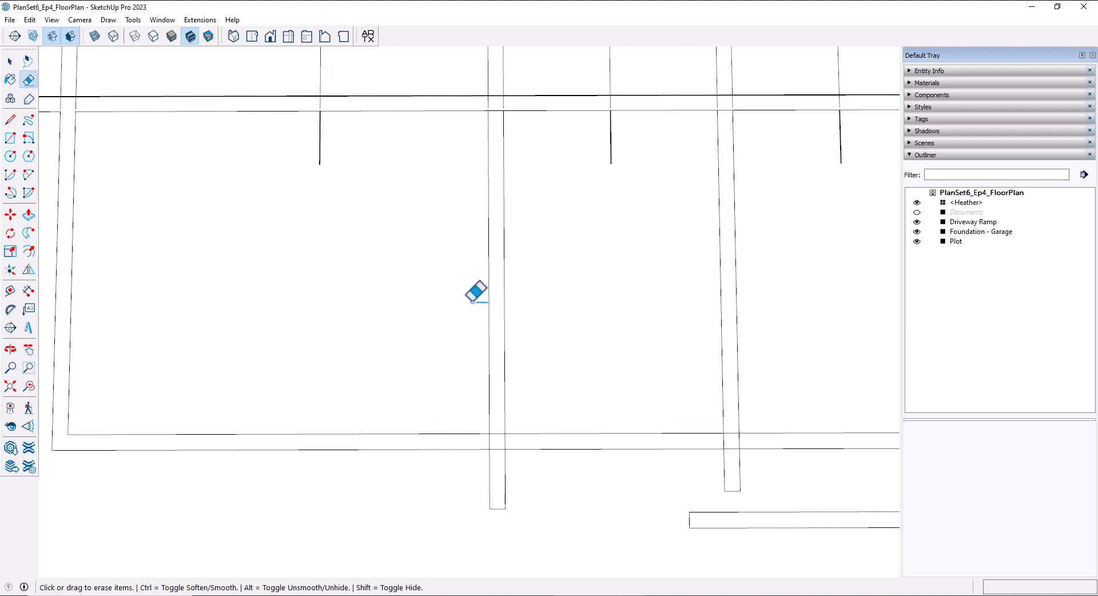
pyautogui.moveTo(480, 449)
pyautogui.mouseDown()
pyautogui.moveTo(496, 490)
pyautogui.moveTo(474, 482)
pyautogui.moveTo(508, 507)
pyautogui.moveTo(506, 496)
pyautogui.mouseUp()
pyautogui.moveTo(542, 476)
pyautogui.mouseDown(button='middle')
pyautogui.moveTo(482, 438)
pyautogui.moveTo(483, 474)
pyautogui.mouseUp(button='middle')
pyautogui.moveTo(485, 439); pyautogui.dragTo(488, 441)
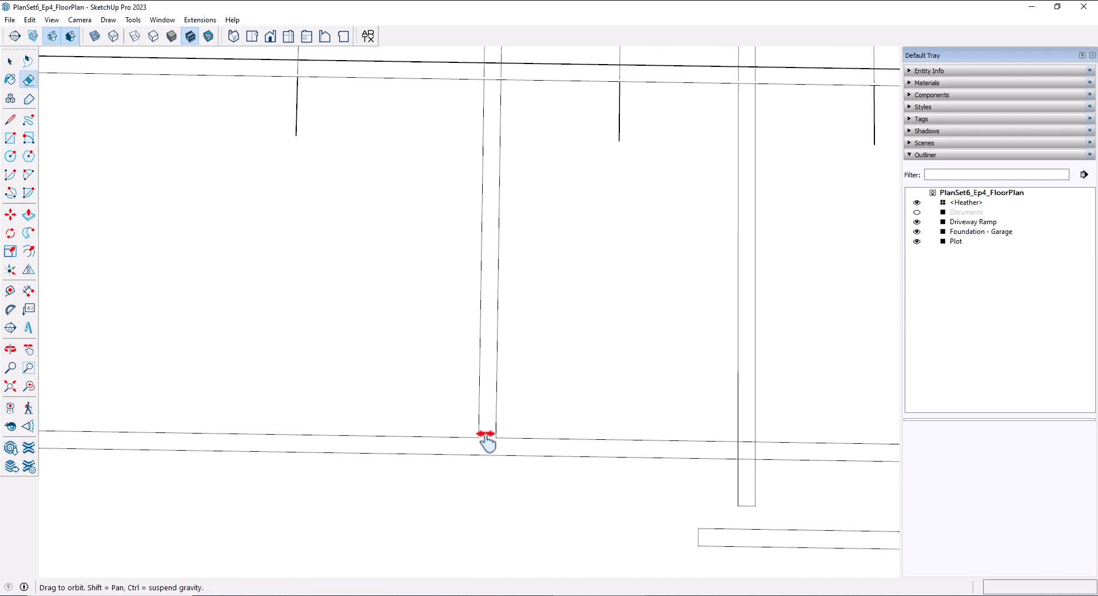
pyautogui.keyDown('shift'); pyautogui.moveTo(488, 441); pyautogui.dragTo(488, 475, button='middle'); pyautogui.keyUp('shift')
pyautogui.moveTo(493, 110); pyautogui.dragTo(497, 117)
pyautogui.scroll(-2, 501, 231)
pyautogui.moveTo(540, 399)
pyautogui.mouseDown(button='middle')
pyautogui.moveTo(483, 343)
pyautogui.moveTo(488, 350)
pyautogui.moveTo(473, 350)
pyautogui.moveTo(464, 320)
pyautogui.mouseUp(button='middle')
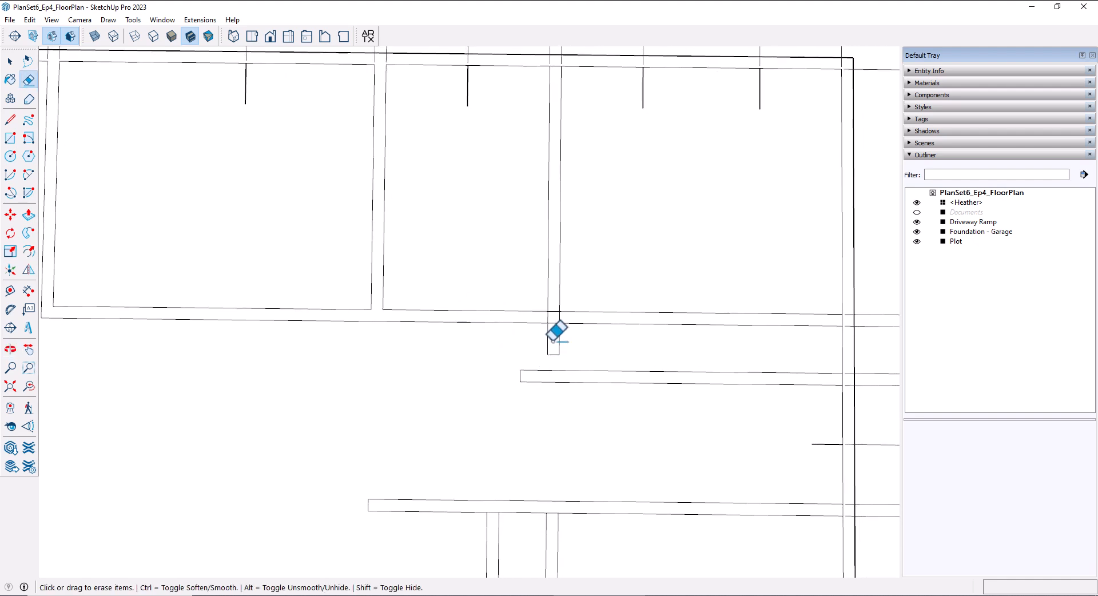
# Step: Extend the rightmost upper interior wall down to the lower horizontal wall's lower edge with a rectangle 6" by about 6' 7 7/8"
pyautogui.moveTo(552, 342)
pyautogui.mouseDown(button='middle')
pyautogui.moveTo(538, 331)
pyautogui.moveTo(528, 244)
pyautogui.mouseUp(button='middle')
pyautogui.moveTo(527, 383); pyautogui.dragTo(527, 385, button='middle')
pyautogui.scroll(-5, 537, 304)
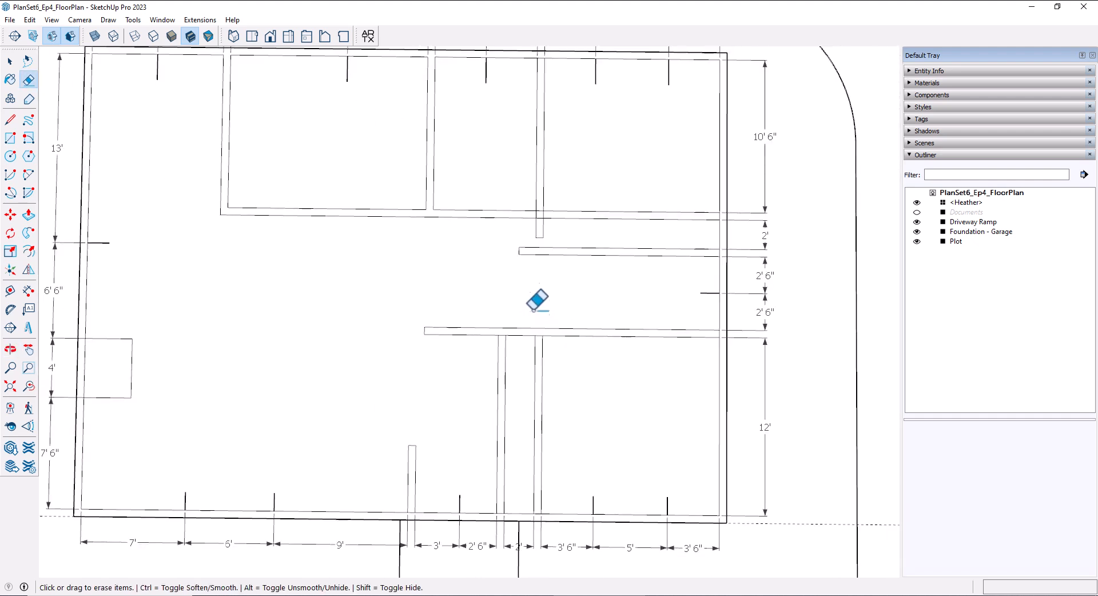
pyautogui.keyDown('shift'); pyautogui.moveTo(536, 269); pyautogui.dragTo(542, 316, button='middle'); pyautogui.keyUp('shift')
pyautogui.click(16, 140)
pyautogui.scroll(2, 378, 257)
pyautogui.click(600, 295)
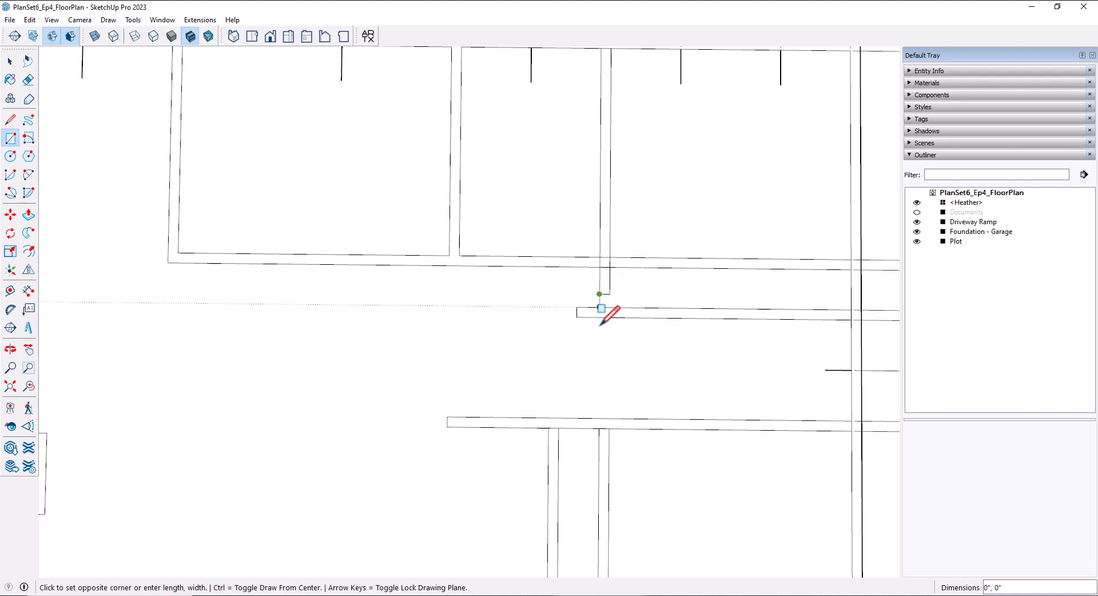
pyautogui.click(609, 428)
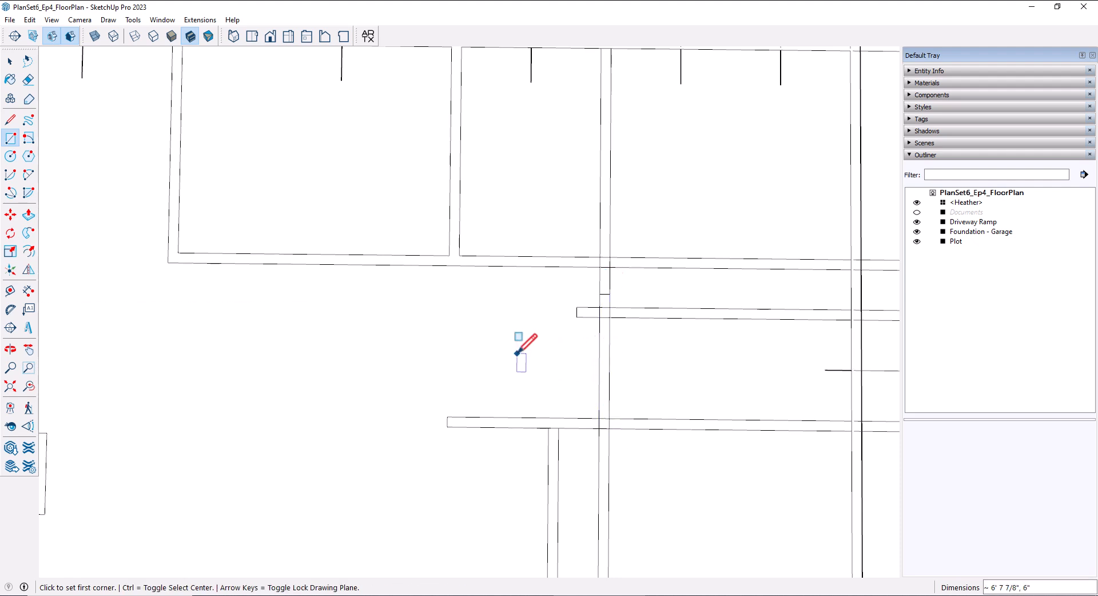
# Step: Try to extend the left of the two lower interior walls up through the upper horizontal wall with an 8' 6" by 6" rectangle
pyautogui.keyDown('shift'); pyautogui.moveTo(567, 375); pyautogui.dragTo(541, 319, button='middle'); pyautogui.keyUp('shift')
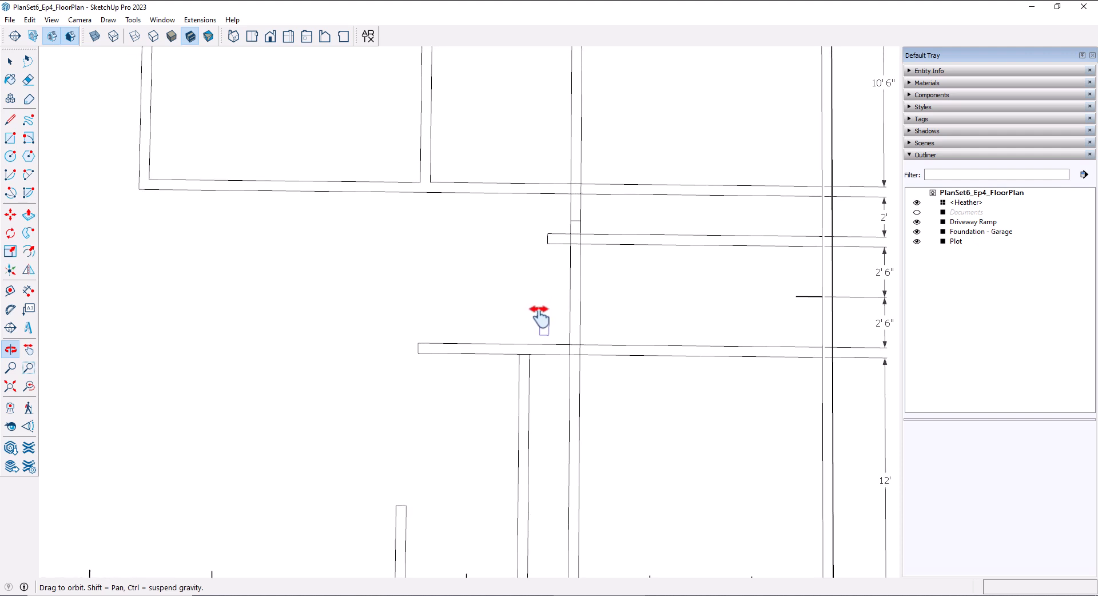
pyautogui.scroll(-2, 546, 329)
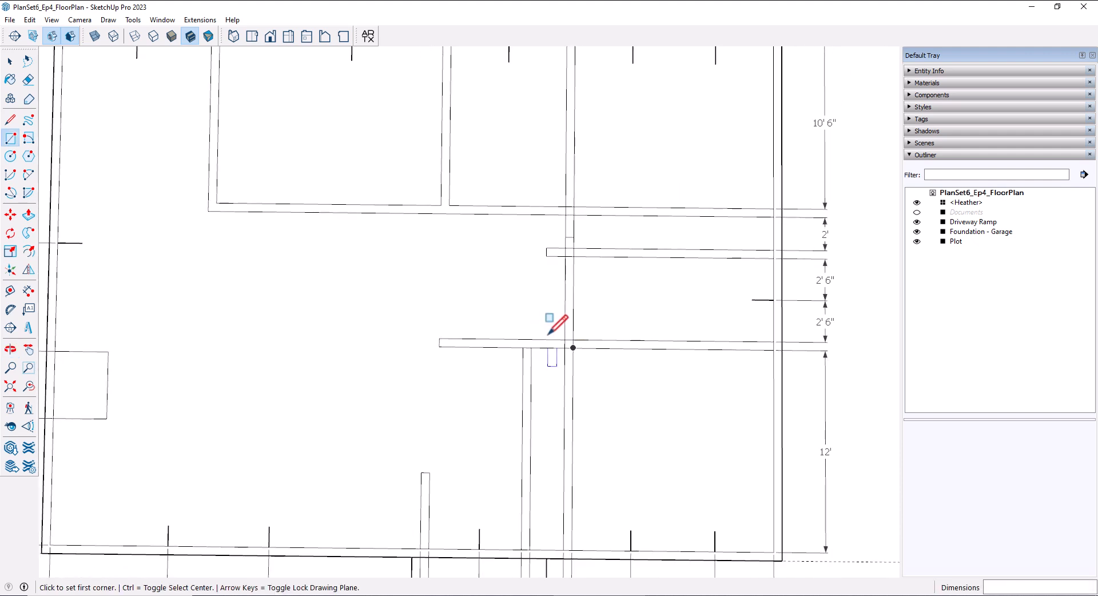
pyautogui.click(531, 347)
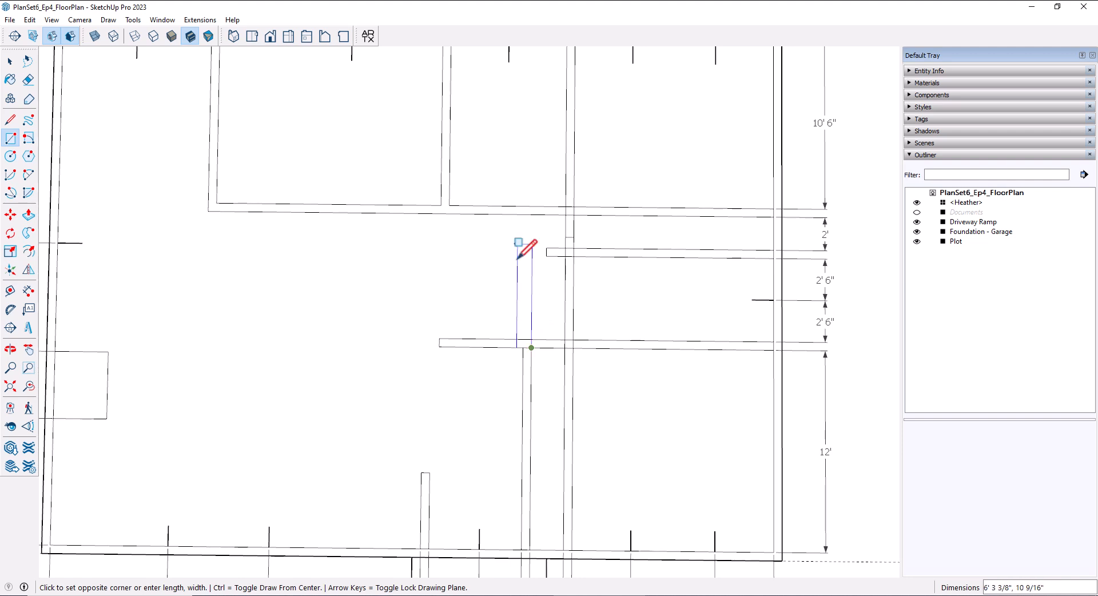
pyautogui.scroll(2, 527, 322)
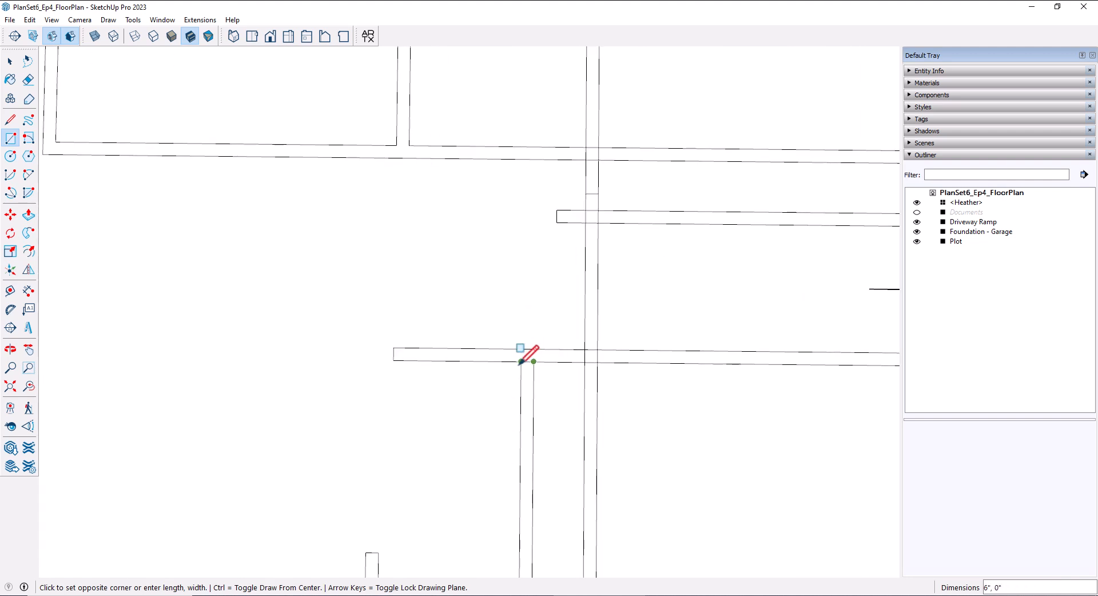
pyautogui.click(523, 147)
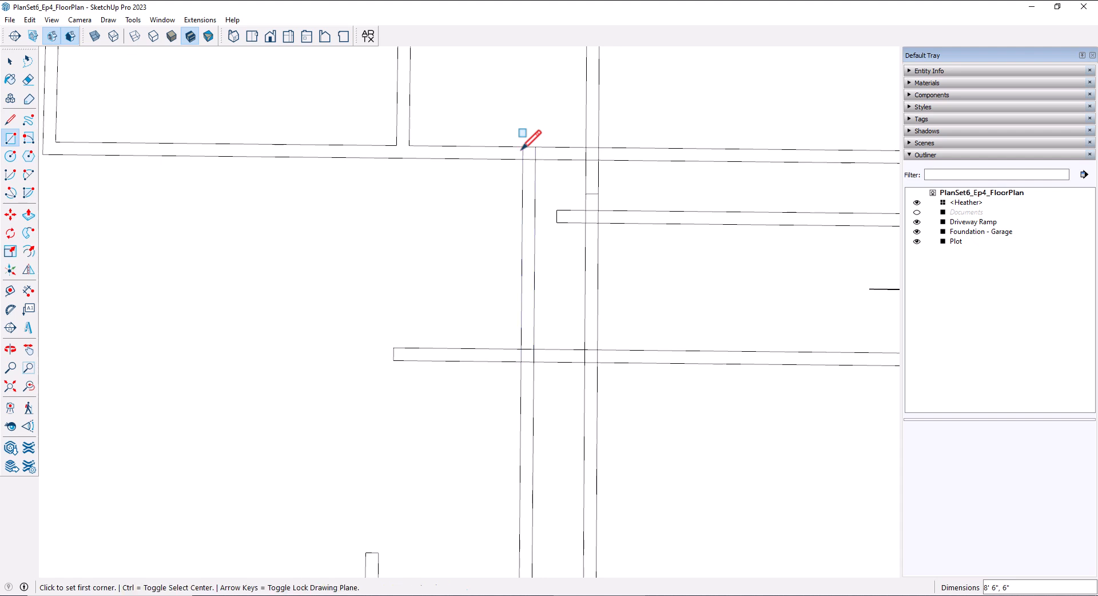
pyautogui.click(10, 290)
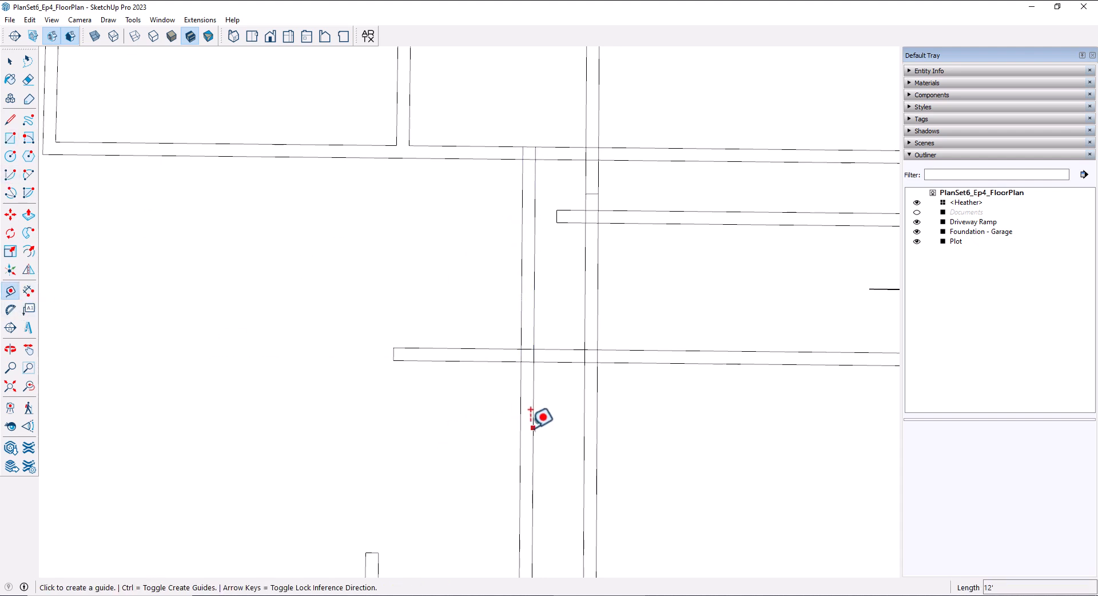
pyautogui.click(521, 407)
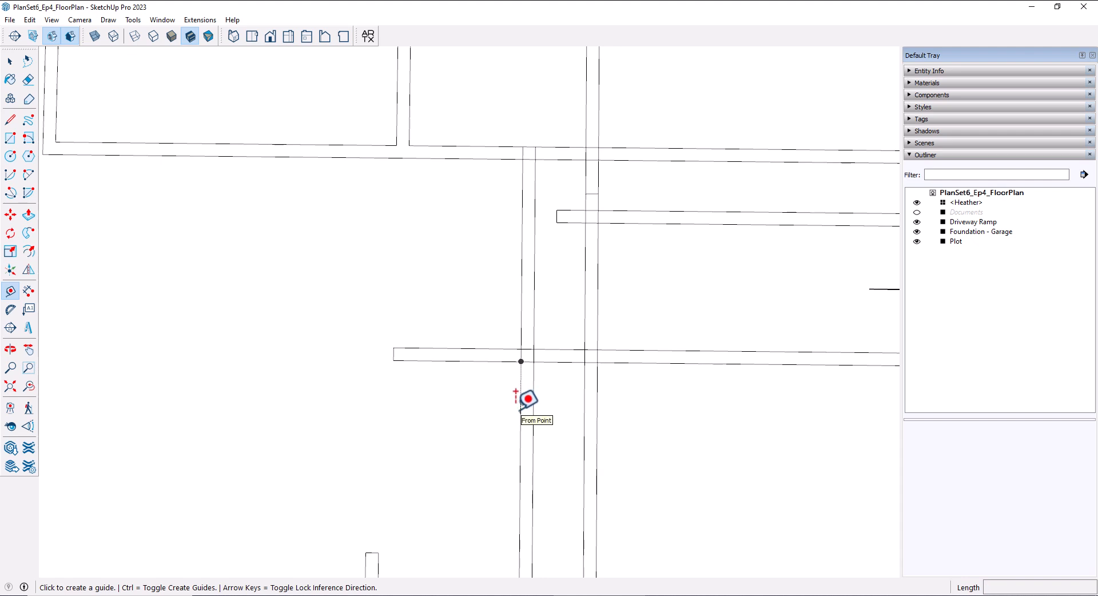
pyautogui.click(10, 62)
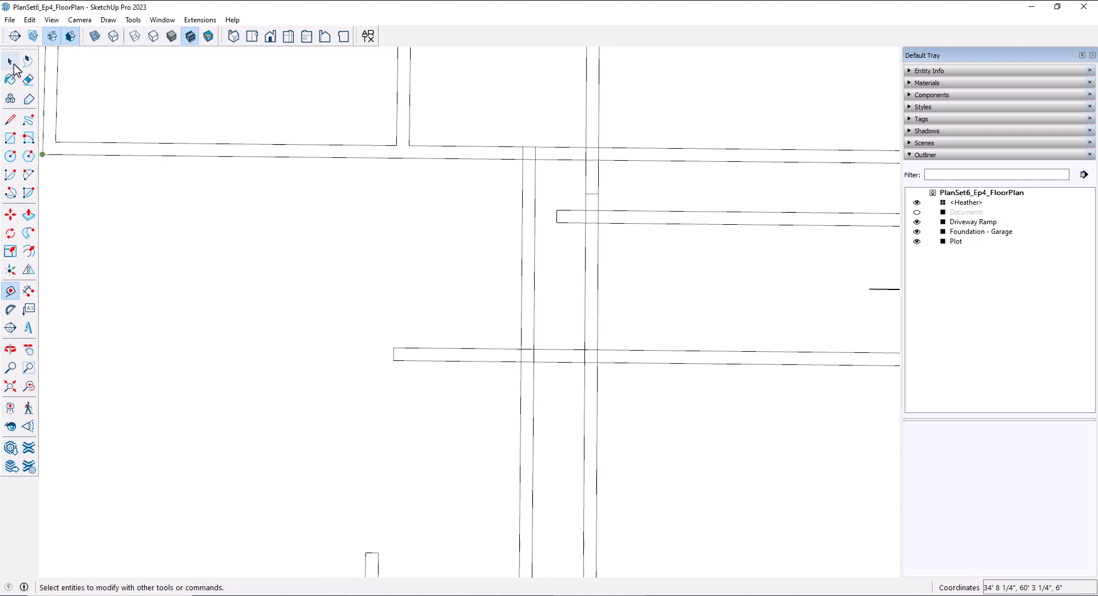
# Step: Add guides along both long edges of the left one of the two lower interior walls
pyautogui.press('t')
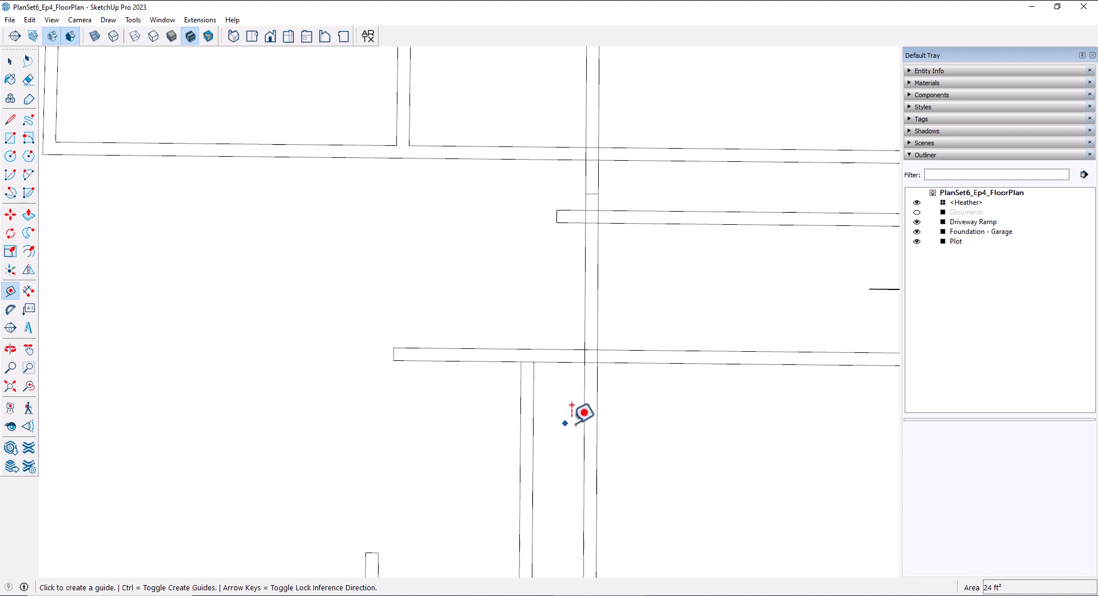
pyautogui.doubleClick(533, 394)
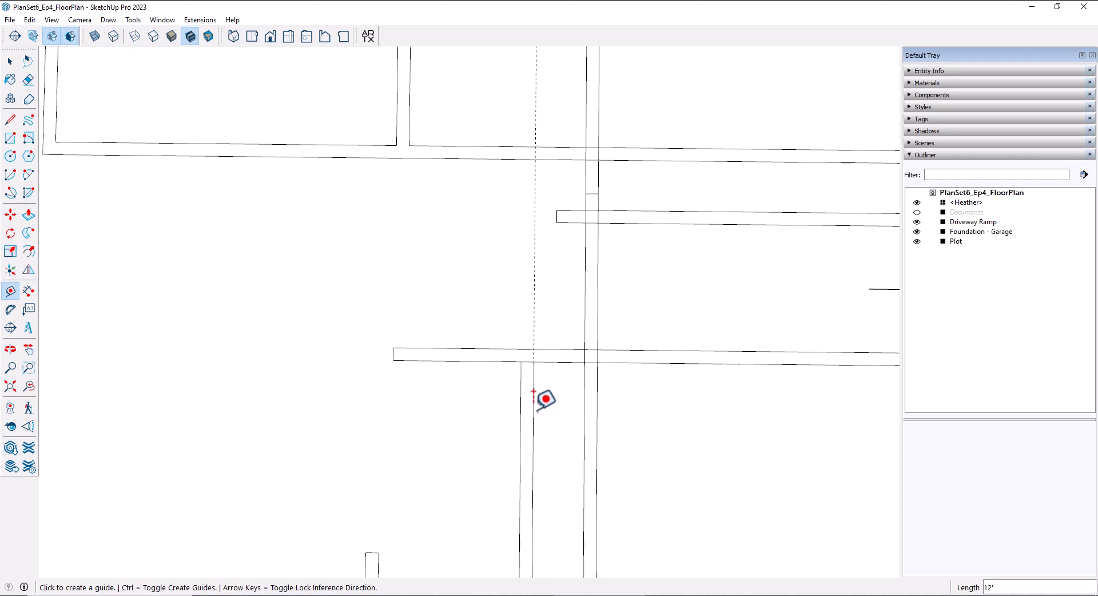
pyautogui.doubleClick(521, 394)
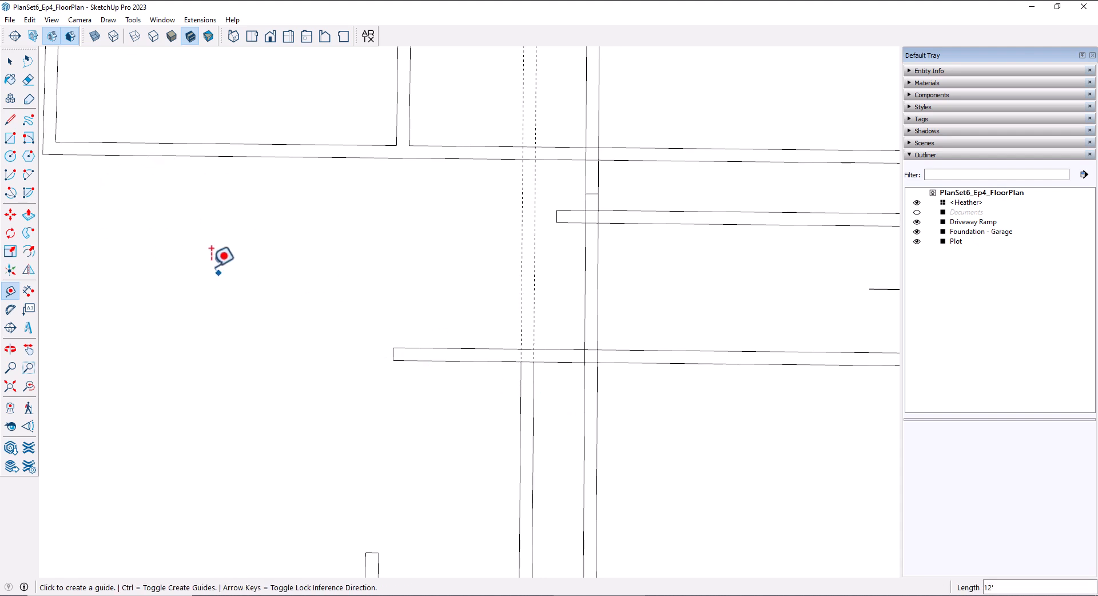
# Step: Draw a wall rectangle between the two guides from the lower horizontal wall to the upper one, and erase the guides
pyautogui.click(10, 138)
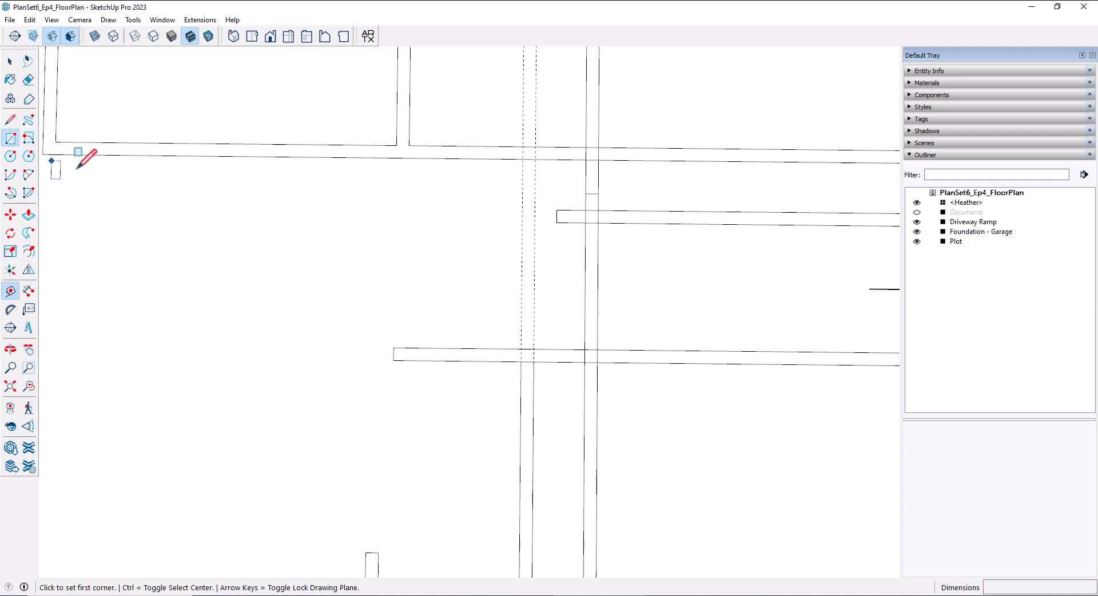
pyautogui.click(520, 350)
pyautogui.click(535, 160)
pyautogui.click(28, 80)
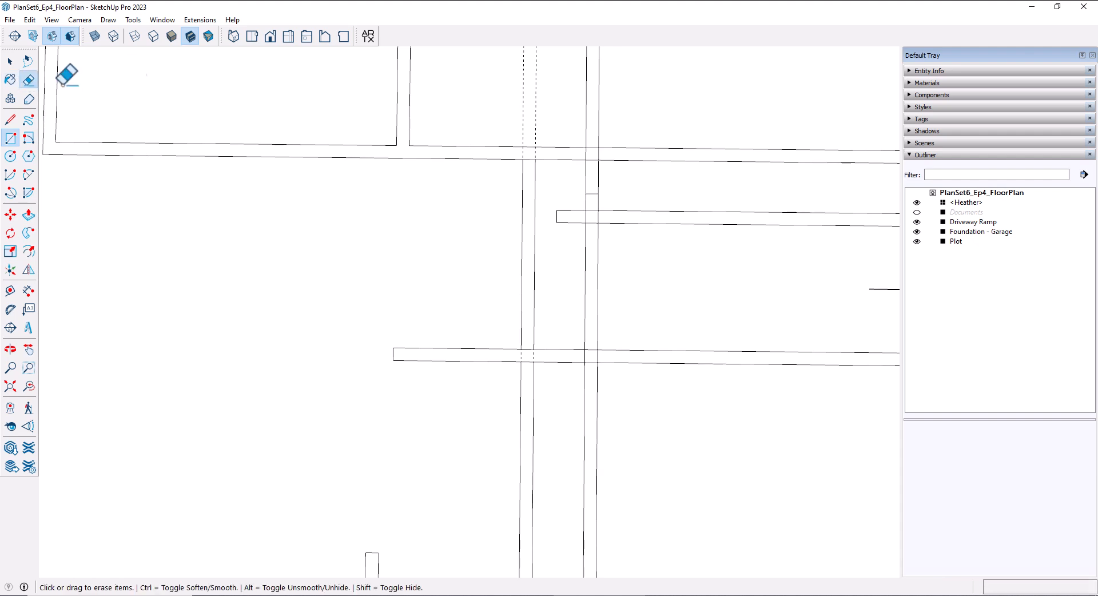
pyautogui.moveTo(537, 100); pyautogui.dragTo(538, 105)
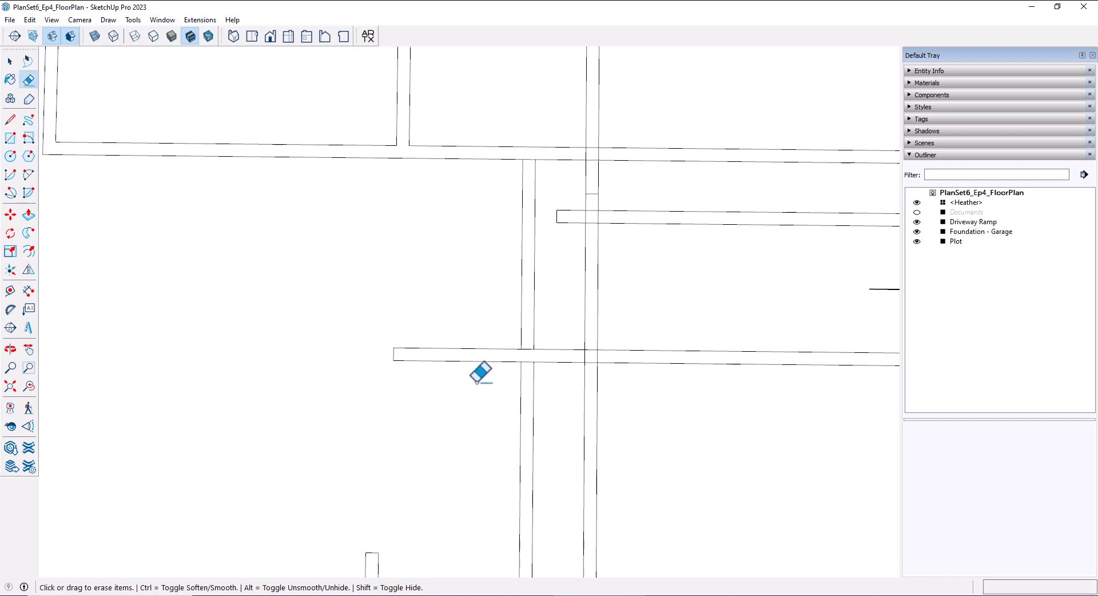
# Step: Draw two short lines across the lower horizontal wall, connecting both edges of the new vertical wall with the wall below
pyautogui.click(11, 120)
pyautogui.scroll(1, 503, 326)
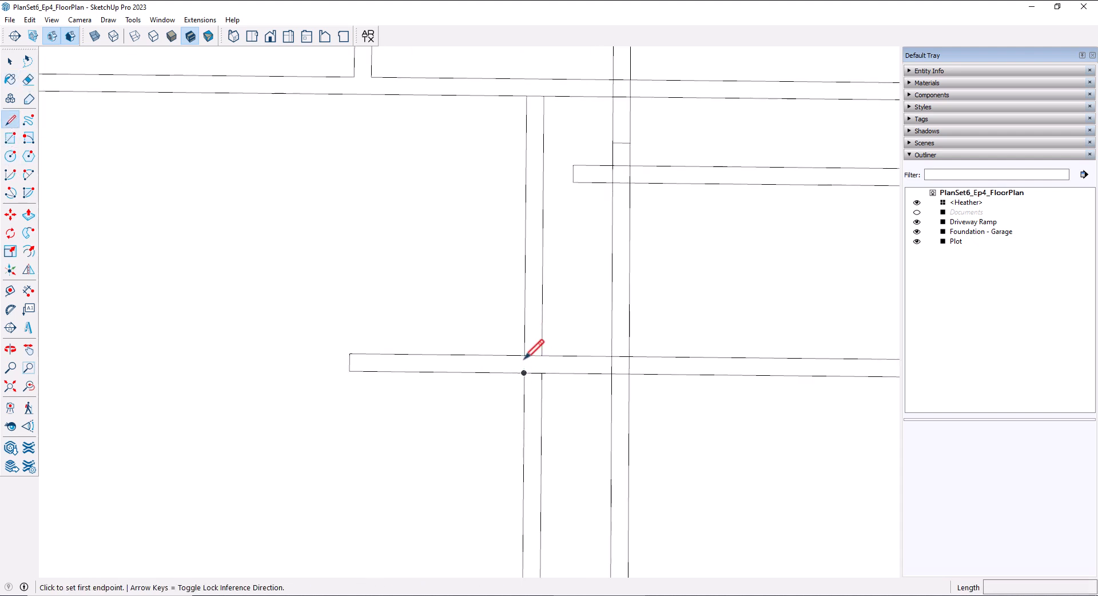
pyautogui.click(525, 356)
pyautogui.click(524, 373)
pyautogui.click(542, 356)
pyautogui.click(542, 372)
# Step: Erase the part of the lower horizontal wall that projects left past the vertical wall
pyautogui.click(28, 79)
pyautogui.moveTo(454, 257)
pyautogui.mouseDown()
pyautogui.moveTo(472, 358)
pyautogui.moveTo(352, 365)
pyautogui.mouseUp()
pyautogui.scroll(-1, 395, 358)
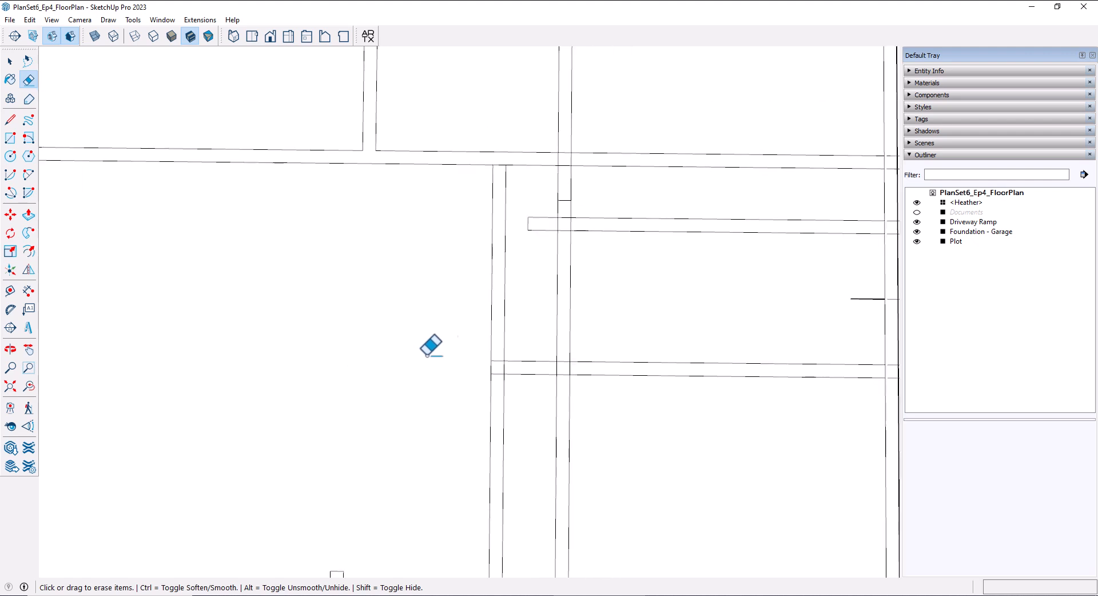
# Step: Add a guide 2' left of the upper vertical wall's left edge and a second guide 6" to the right of it
pyautogui.keyDown('shift'); pyautogui.moveTo(525, 370); pyautogui.dragTo(405, 385, button='middle'); pyautogui.keyUp('shift')
pyautogui.moveTo(481, 222)
pyautogui.keyDown('shift'); pyautogui.mouseDown(button='middle')
pyautogui.moveTo(509, 264)
pyautogui.moveTo(463, 308)
pyautogui.mouseUp(button='middle'); pyautogui.keyUp('shift')
pyautogui.scroll(-1, 508, 266)
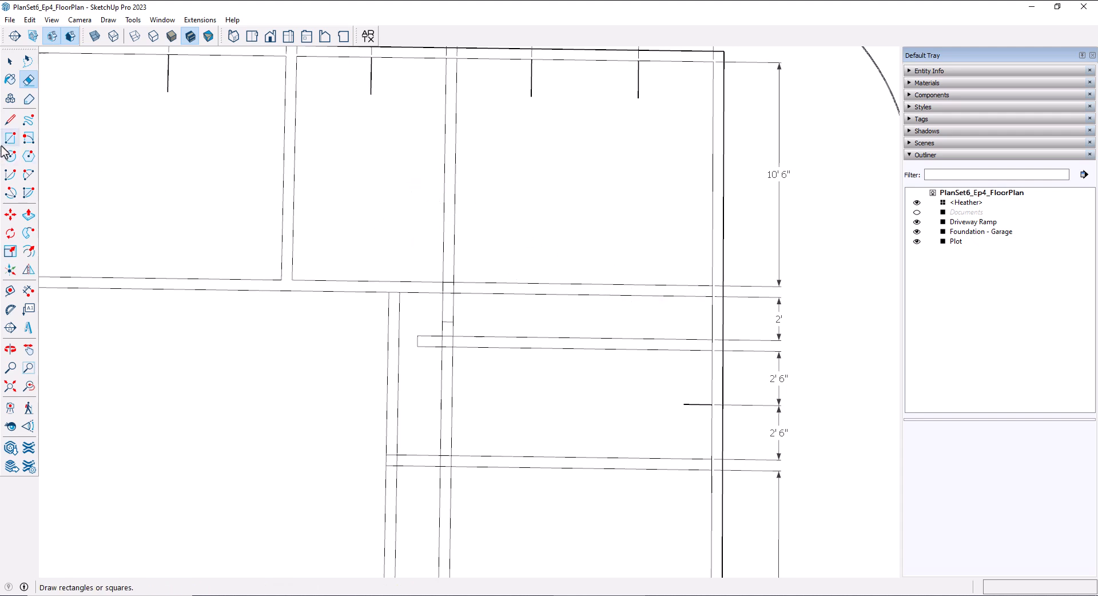
pyautogui.click(10, 120)
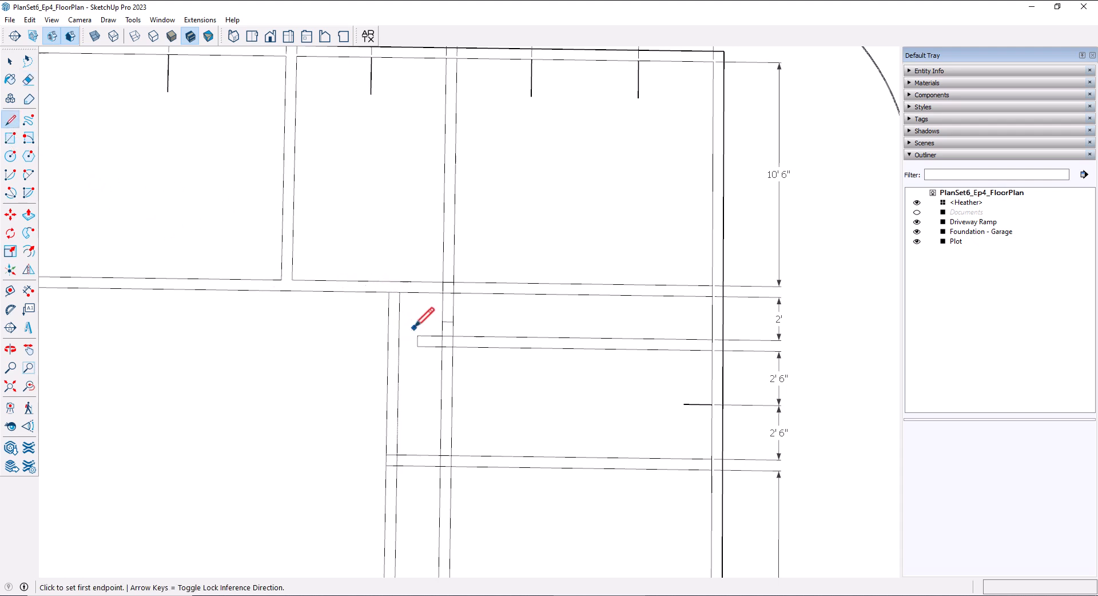
pyautogui.click(10, 290)
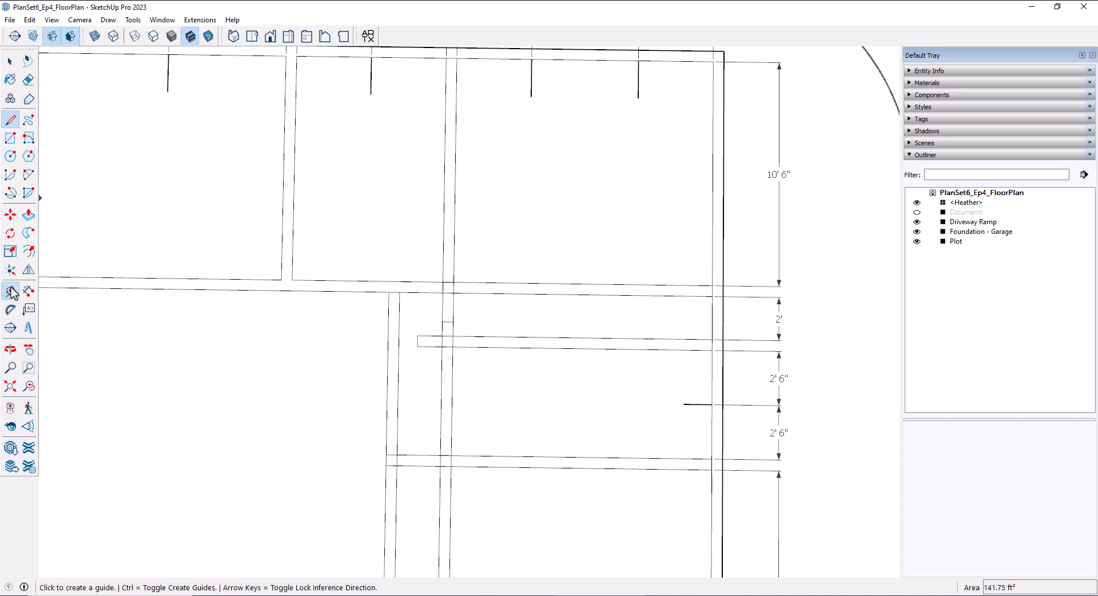
pyautogui.click(445, 153)
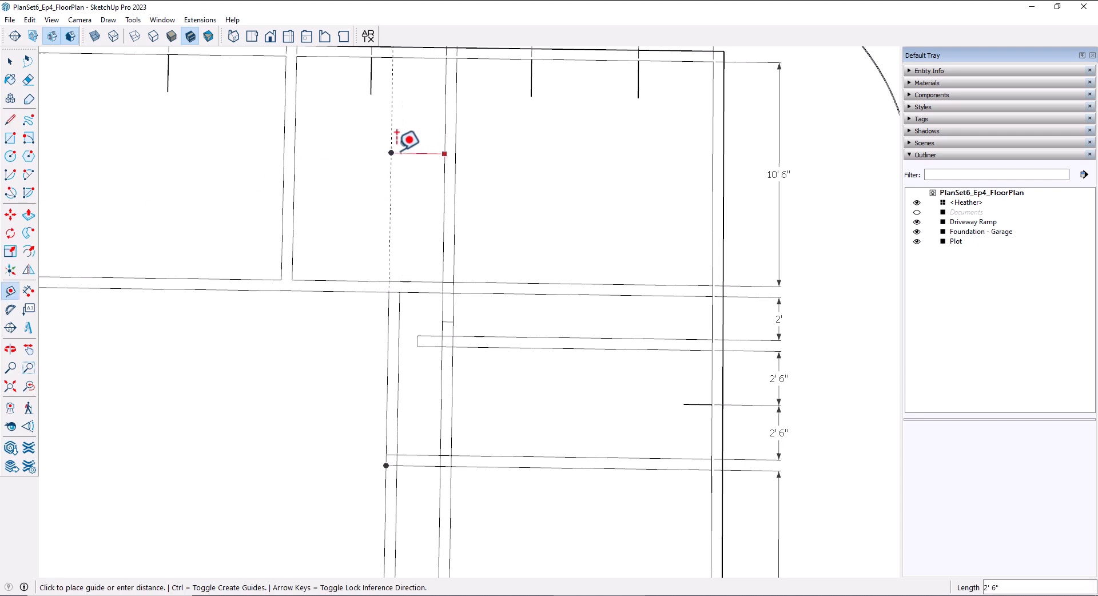
pyautogui.click(402, 153)
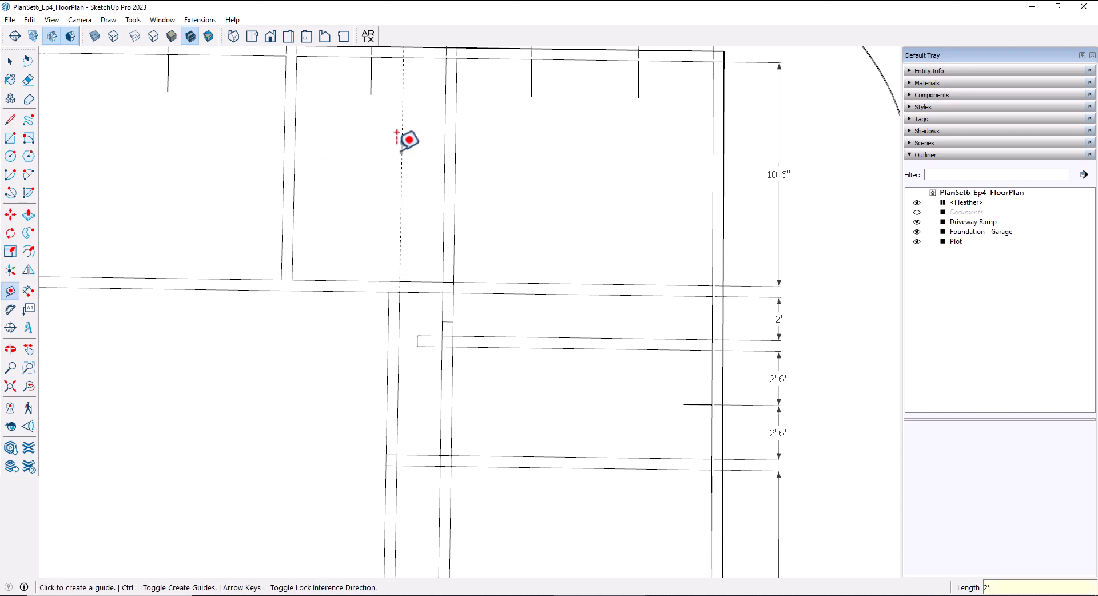
pyautogui.click(401, 190)
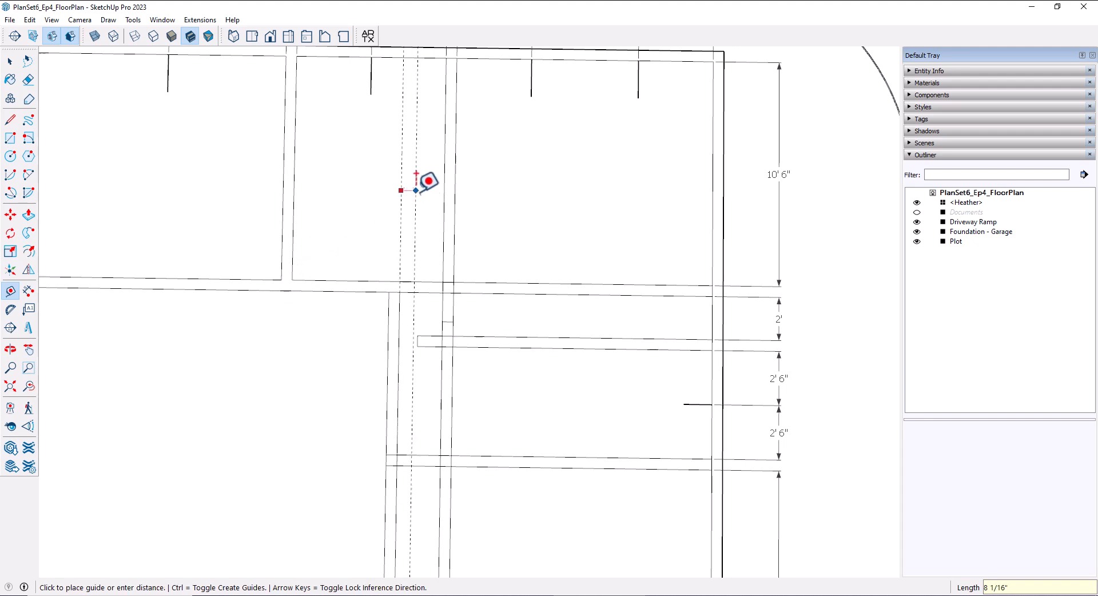
pyautogui.press('Return')
# Step: Draw a wall rectangle about 4' 11" by 6" between the two guides, ending at the upper edge of the horizontal wall
pyautogui.click(11, 139)
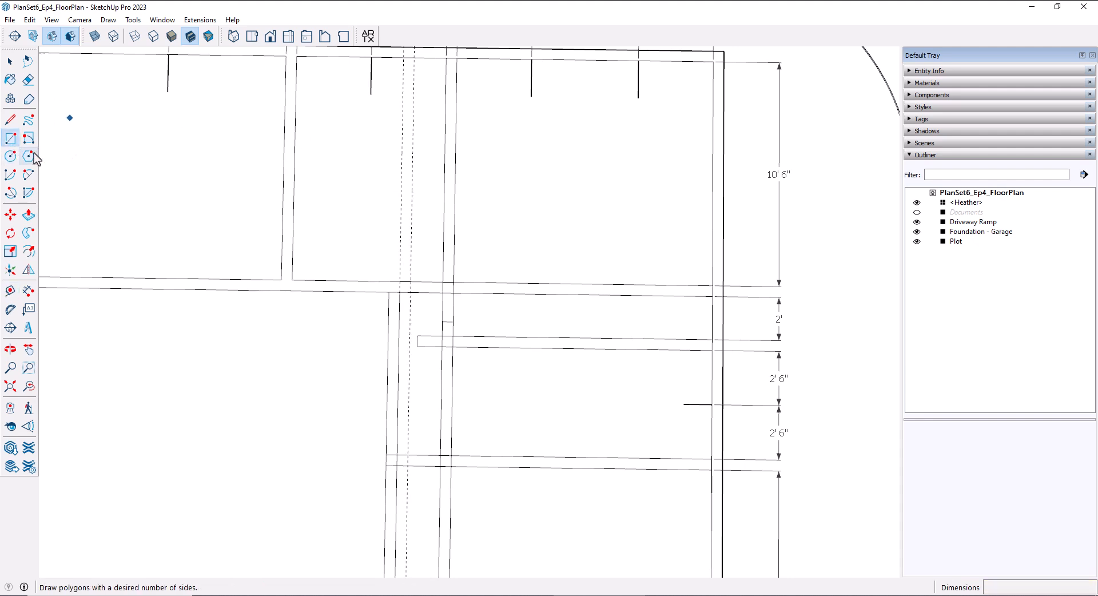
pyautogui.click(401, 175)
pyautogui.click(410, 274)
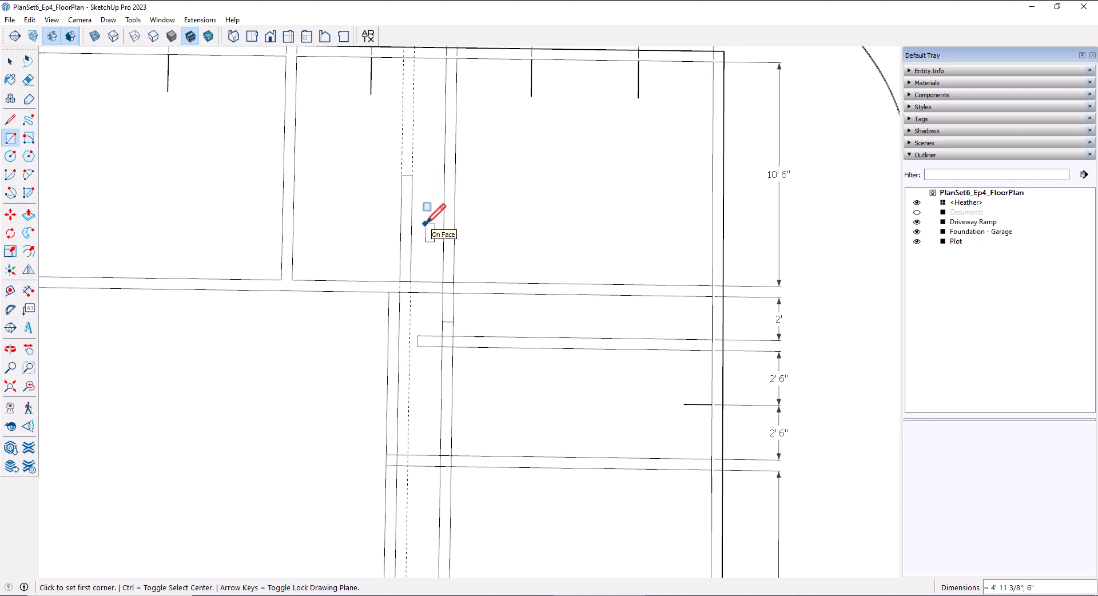
# Step: Add a vertical guide 8'3" left of the inner edge of the right exterior wall
pyautogui.keyDown('shift'); pyautogui.moveTo(450, 240); pyautogui.dragTo(360, 209, button='middle'); pyautogui.keyUp('shift')
pyautogui.moveTo(475, 220)
pyautogui.keyDown('shift'); pyautogui.mouseDown(button='middle')
pyautogui.moveTo(488, 300)
pyautogui.moveTo(483, 262)
pyautogui.mouseUp(button='middle'); pyautogui.keyUp('shift')
pyautogui.keyDown('shift'); pyautogui.moveTo(500, 358); pyautogui.dragTo(486, 288, button='middle'); pyautogui.keyUp('shift')
pyautogui.scroll(-3, 500, 283)
pyautogui.keyDown('shift'); pyautogui.moveTo(713, 349); pyautogui.dragTo(705, 241, button='middle'); pyautogui.keyUp('shift')
pyautogui.press('t')
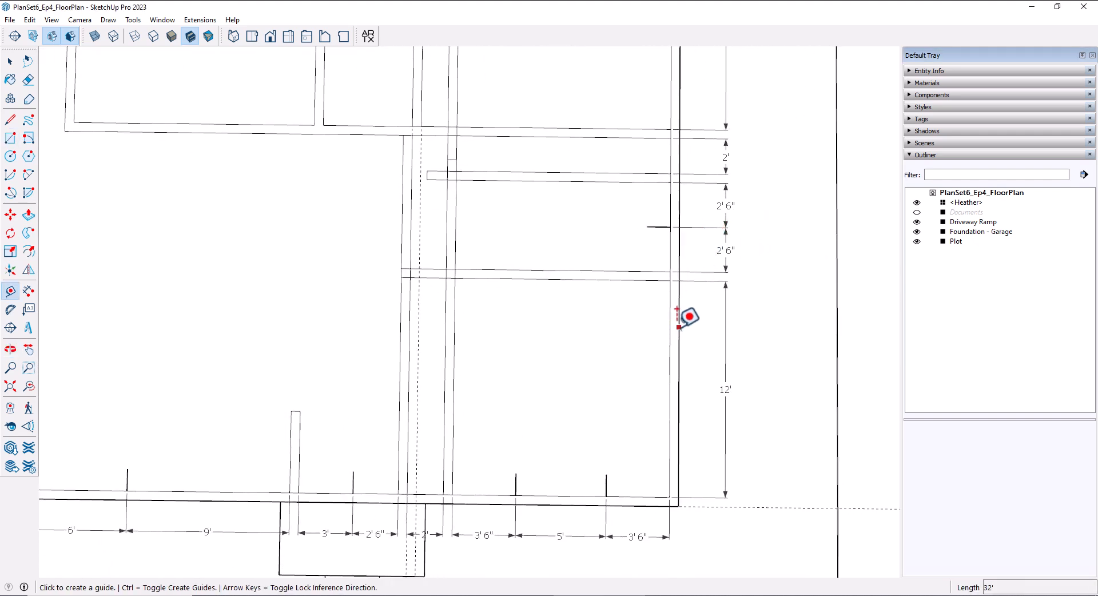
pyautogui.click(670, 324)
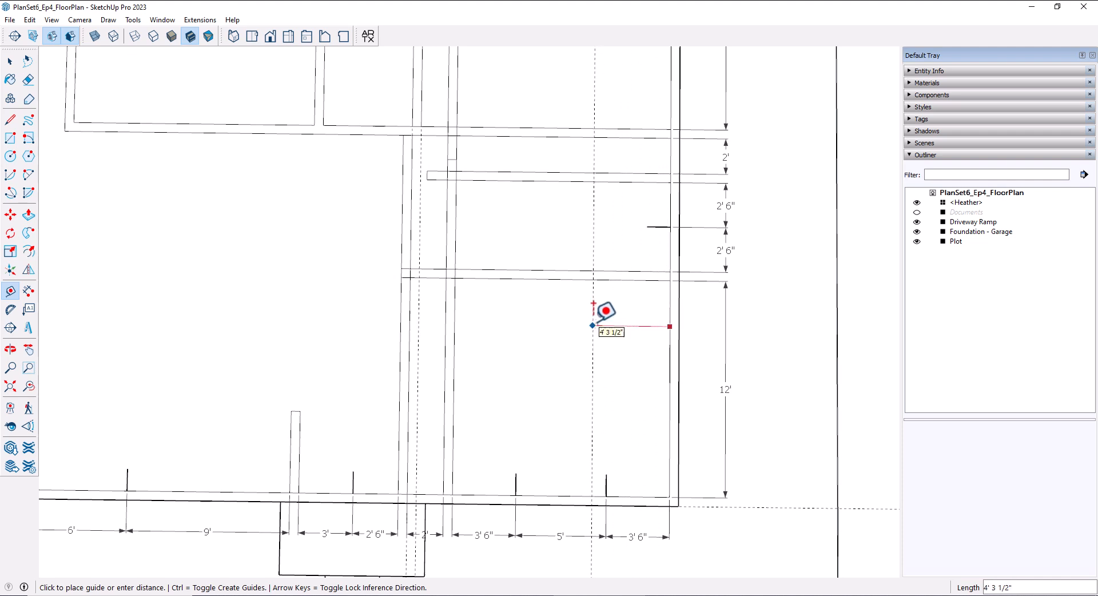
pyautogui.press('Return')
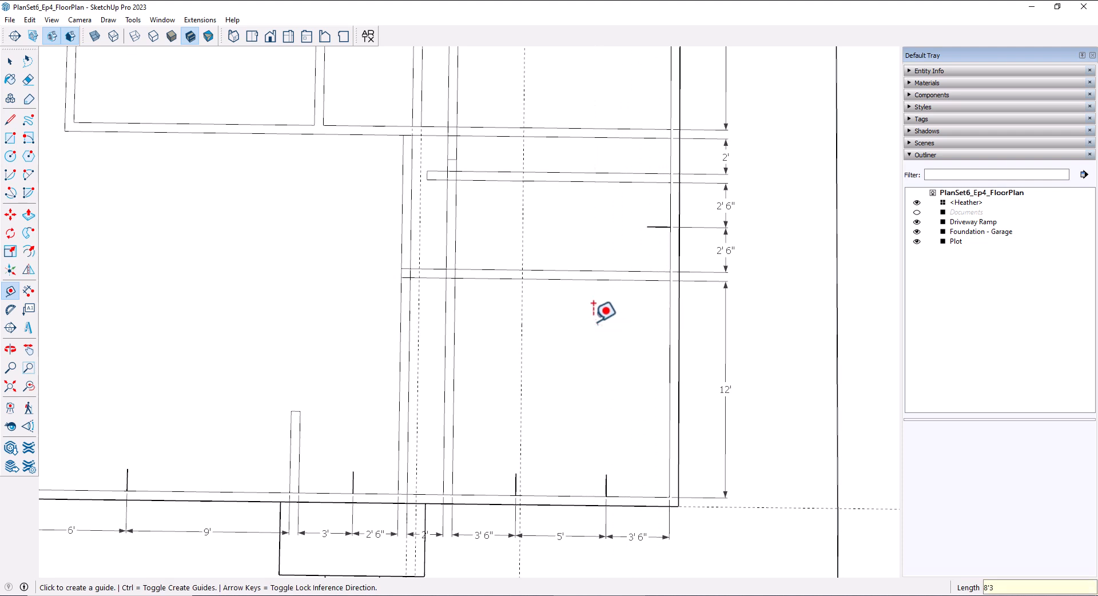
# Step: Add parallel guides 3" to either side of the new vertical guide
pyautogui.click(521, 350)
pyautogui.write('3')
pyautogui.press('Return')
pyautogui.click(522, 349)
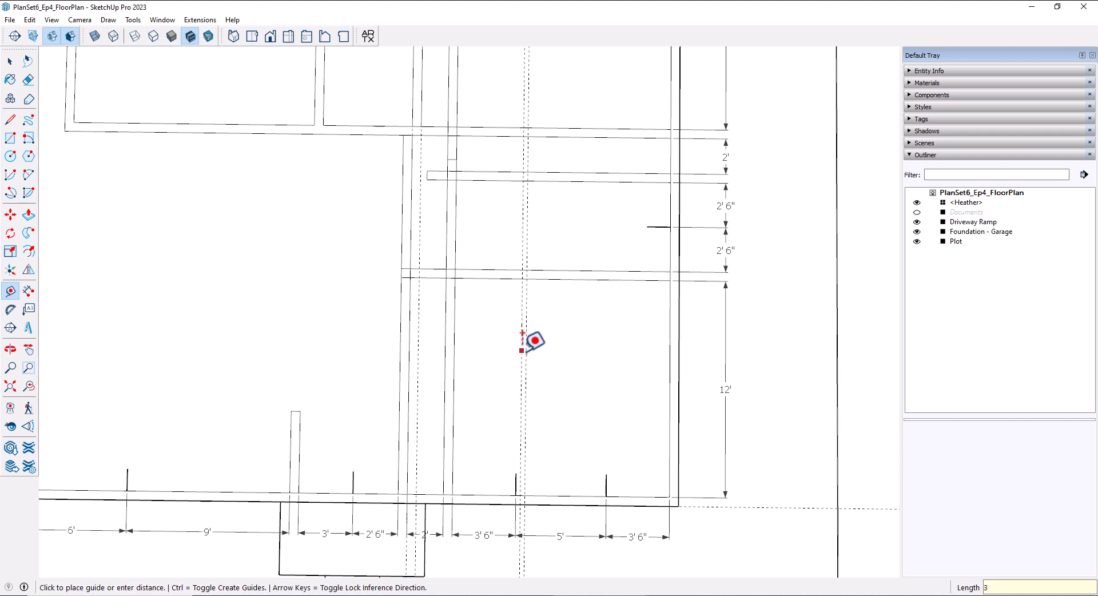
pyautogui.write('3')
pyautogui.press('Return')
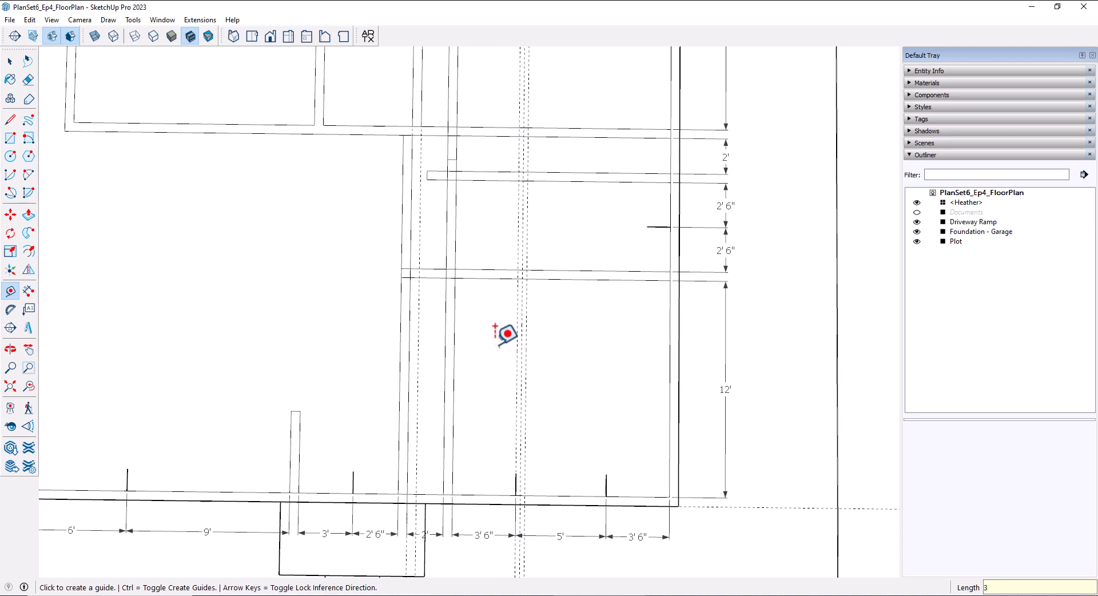
# Step: Draw a 6" by 7' 6" wall rectangle between the outer guides, joining the two long horizontal walls, and erase the three guides
pyautogui.press('r')
pyautogui.moveTo(522, 297)
pyautogui.keyDown('shift'); pyautogui.mouseDown(button='middle')
pyautogui.moveTo(532, 297)
pyautogui.moveTo(525, 326)
pyautogui.mouseUp(button='middle'); pyautogui.keyUp('shift')
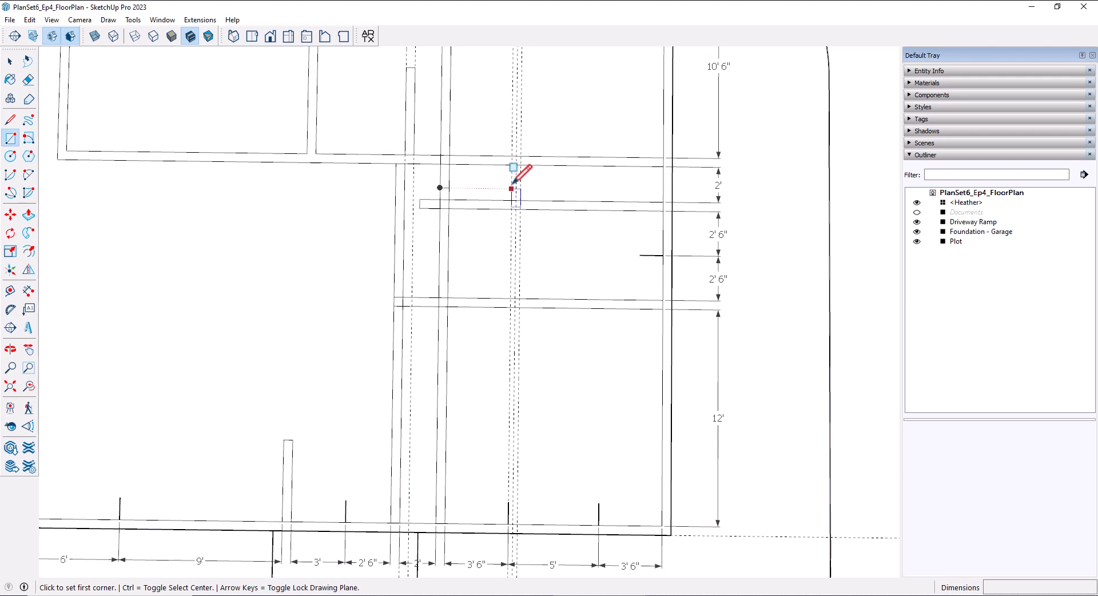
pyautogui.click(512, 165)
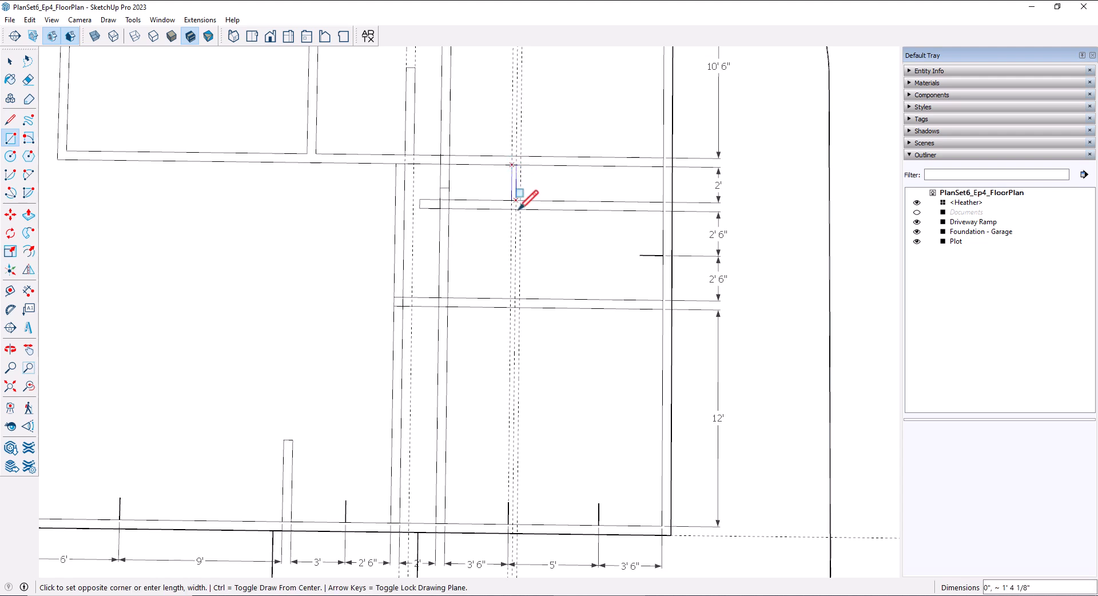
pyautogui.click(519, 298)
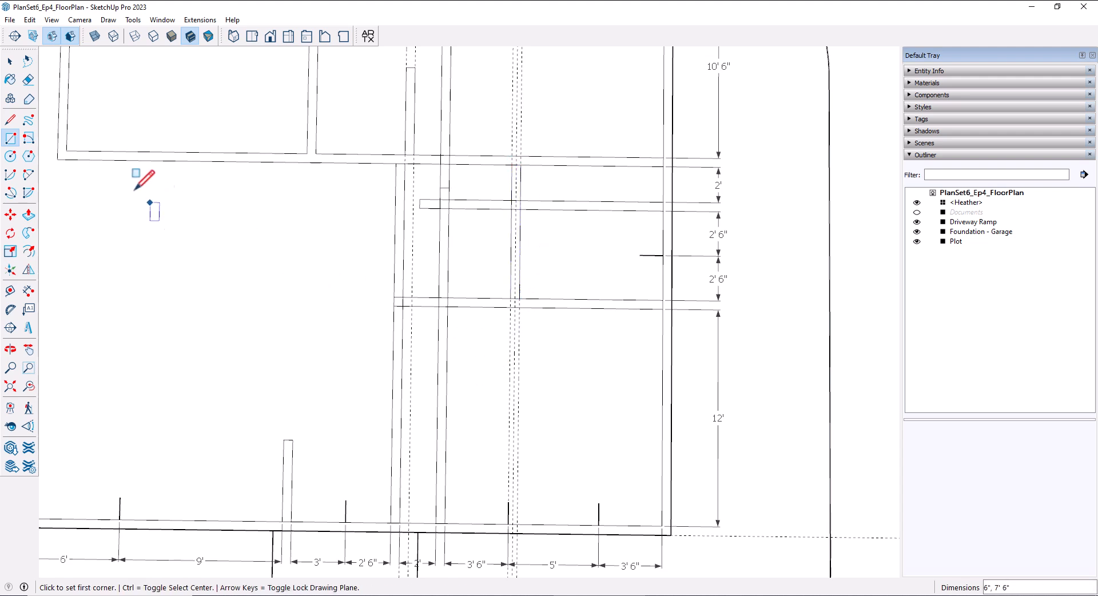
pyautogui.click(28, 81)
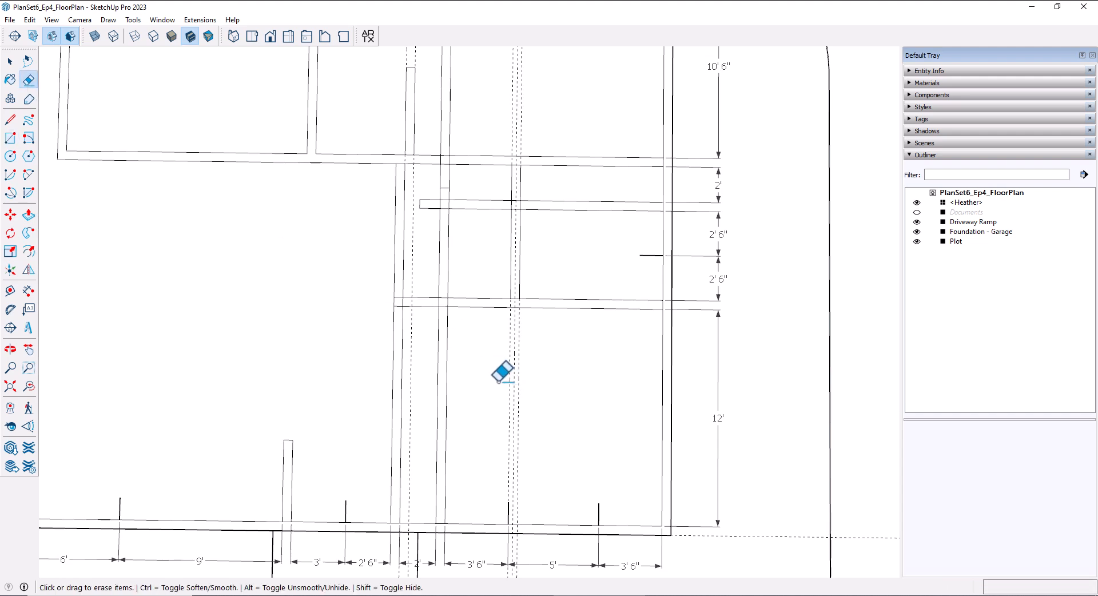
pyautogui.moveTo(499, 377); pyautogui.dragTo(533, 388)
# Step: Erase the section of the middle horizontal wall that lies between the new vertical wall and the vertical wall left of it
pyautogui.click(13, 121)
pyautogui.scroll(2, 509, 306)
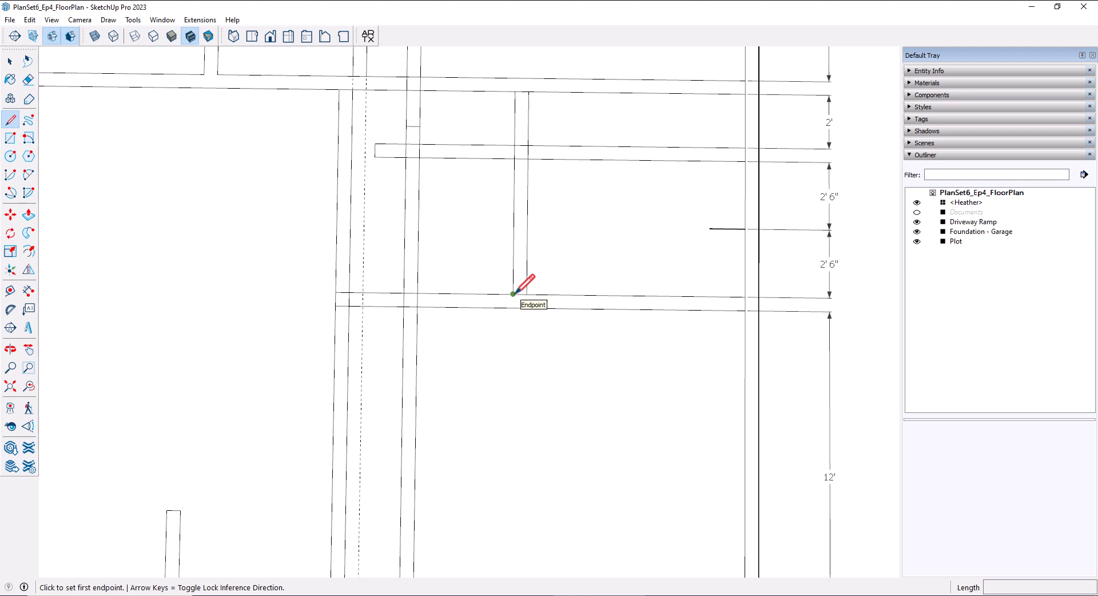
pyautogui.moveTo(515, 359); pyautogui.dragTo(490, 349, button='middle')
pyautogui.scroll(2, 487, 328)
pyautogui.moveTo(489, 307); pyautogui.dragTo(493, 358, button='middle')
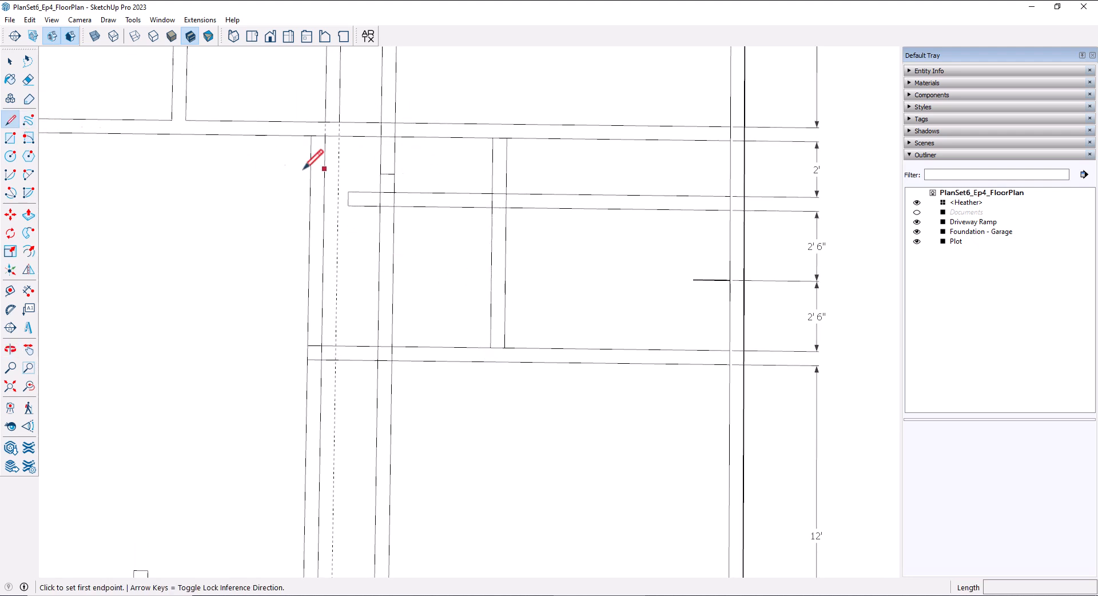
pyautogui.press('e')
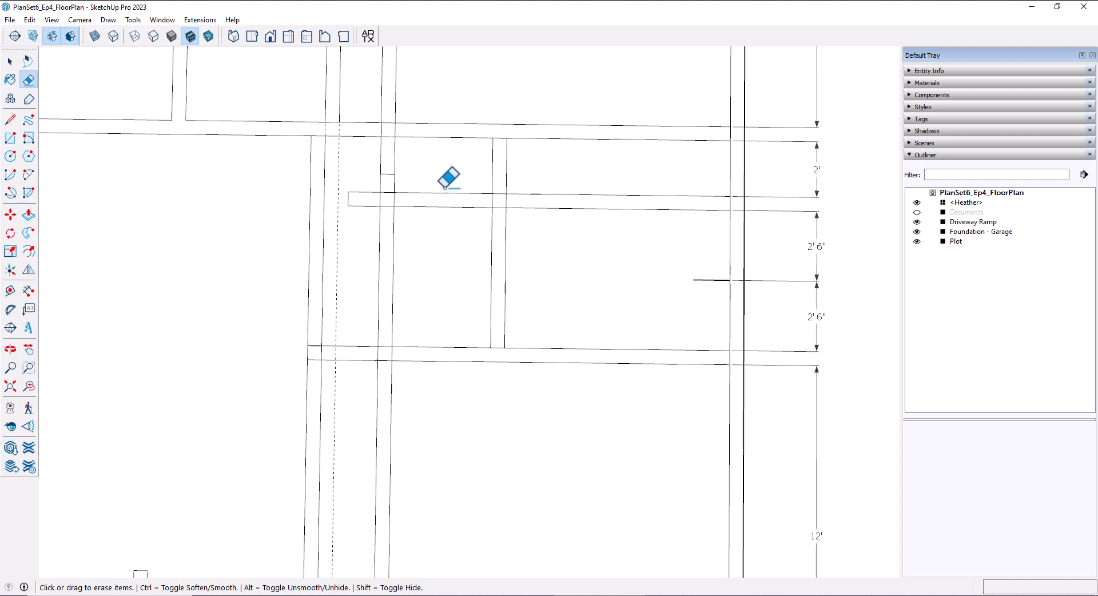
pyautogui.moveTo(447, 195)
pyautogui.mouseDown()
pyautogui.moveTo(446, 212)
pyautogui.moveTo(408, 218)
pyautogui.mouseUp()
pyautogui.keyDown('shift'); pyautogui.moveTo(436, 235); pyautogui.dragTo(445, 208, button='middle'); pyautogui.keyUp('shift')
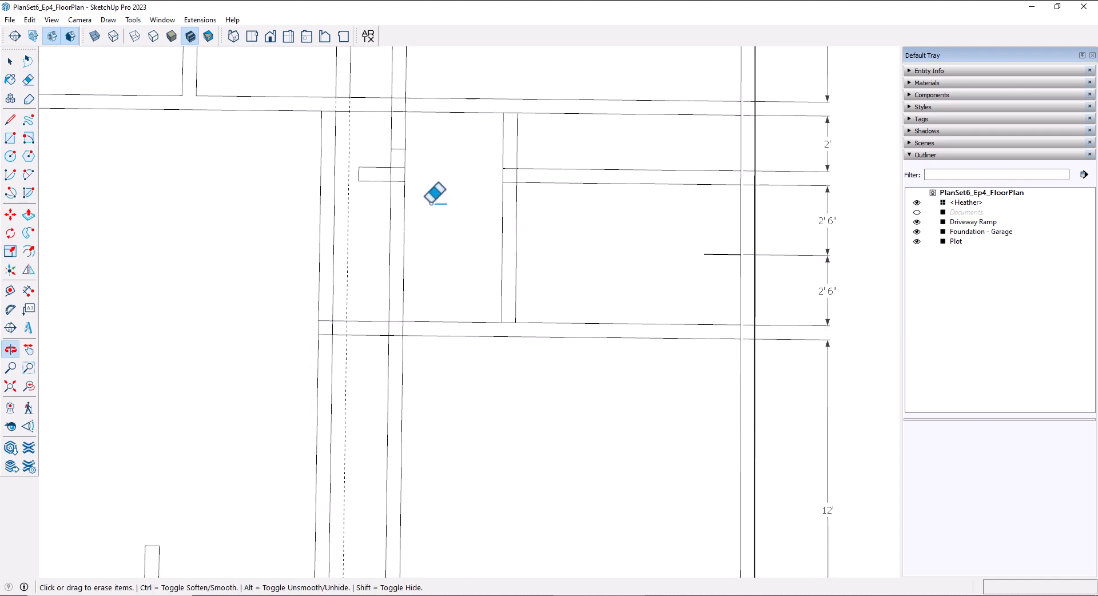
# Step: Draw rectangles extending the remaining stub of the middle horizontal wall left until it meets the adjacent vertical wall
pyautogui.scroll(1, 422, 195)
pyautogui.click(11, 138)
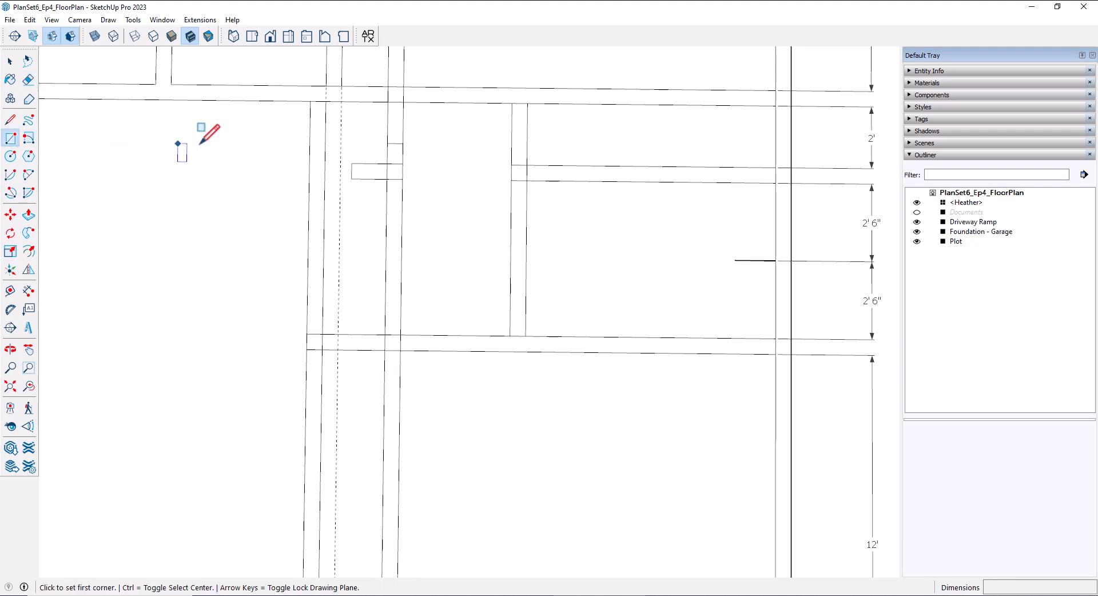
pyautogui.click(345, 164)
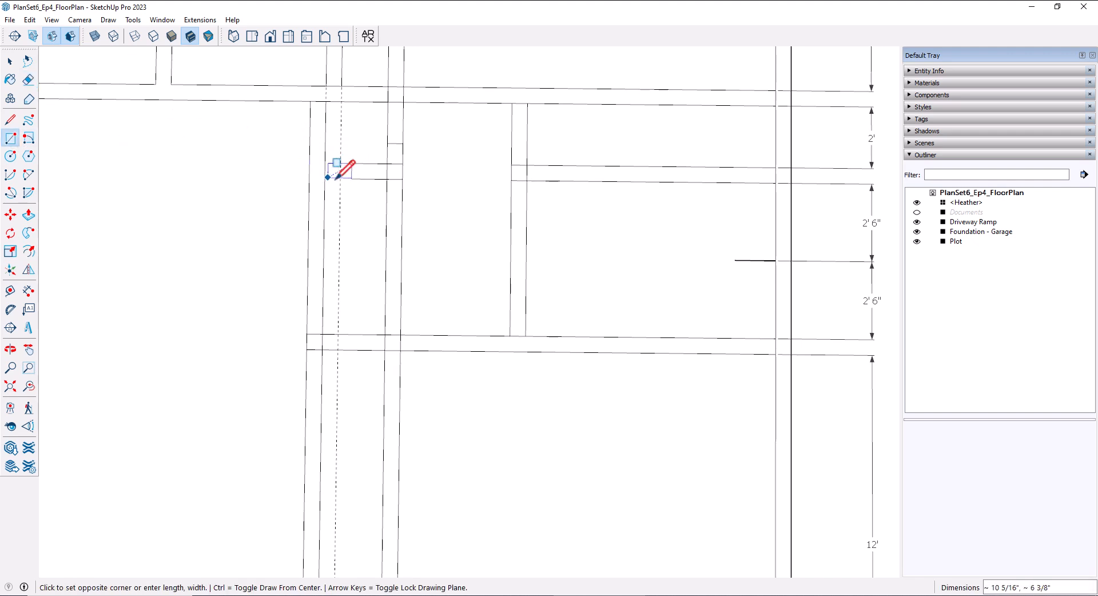
pyautogui.click(326, 178)
pyautogui.scroll(3, 331, 172)
pyautogui.click(339, 151)
pyautogui.click(335, 189)
pyautogui.scroll(1, 309, 235)
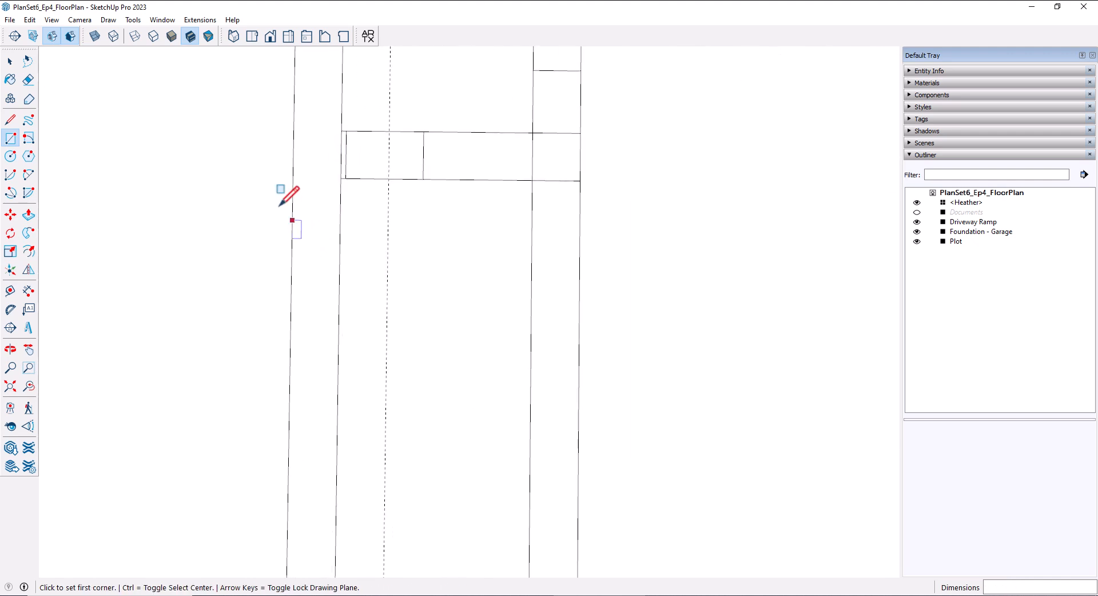
# Step: Erase the leftover guide, the inner and junction lines of the short connecting wall, and the stray line across the vertical wall above it
pyautogui.click(28, 80)
pyautogui.moveTo(362, 147); pyautogui.dragTo(339, 148)
pyautogui.moveTo(446, 150); pyautogui.dragTo(384, 160)
pyautogui.moveTo(518, 166); pyautogui.dragTo(550, 166)
pyautogui.scroll(-5, 553, 166)
pyautogui.keyDown('shift'); pyautogui.moveTo(553, 163); pyautogui.dragTo(504, 246, button='middle'); pyautogui.keyUp('shift')
pyautogui.scroll(-1, 503, 231)
pyautogui.moveTo(510, 186); pyautogui.dragTo(503, 212)
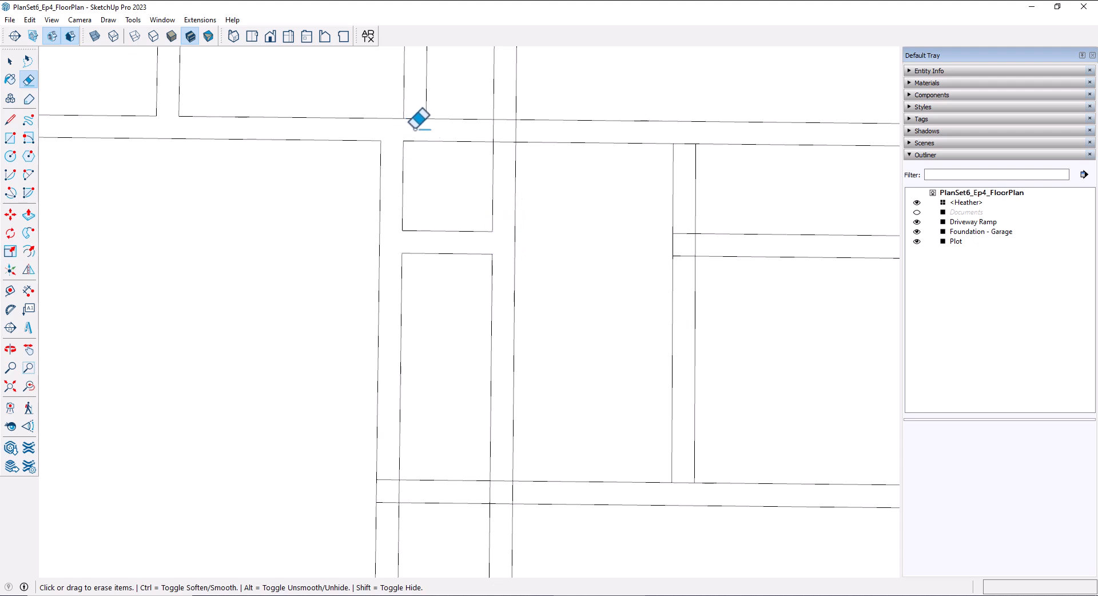
# Step: Erase the overlapping lines where the long vertical wall crosses the upper horizontal wall and where the middle horizontal wall meets the new vertical wall
pyautogui.scroll(-1, 423, 137)
pyautogui.keyDown('shift'); pyautogui.moveTo(424, 136); pyautogui.dragTo(373, 155, button='middle'); pyautogui.keyUp('shift')
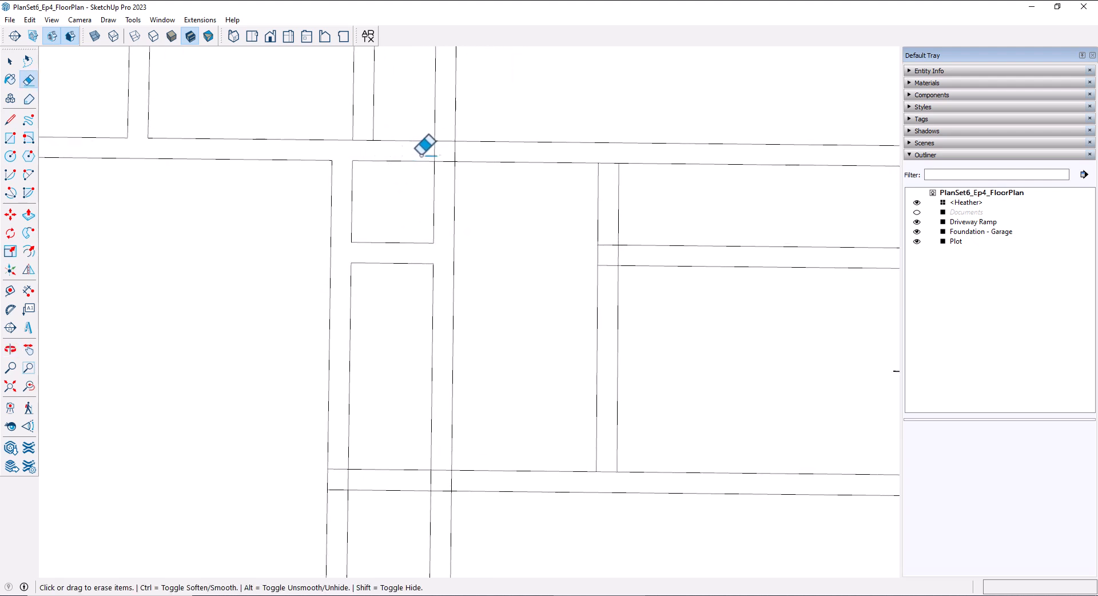
pyautogui.moveTo(448, 163); pyautogui.dragTo(445, 128)
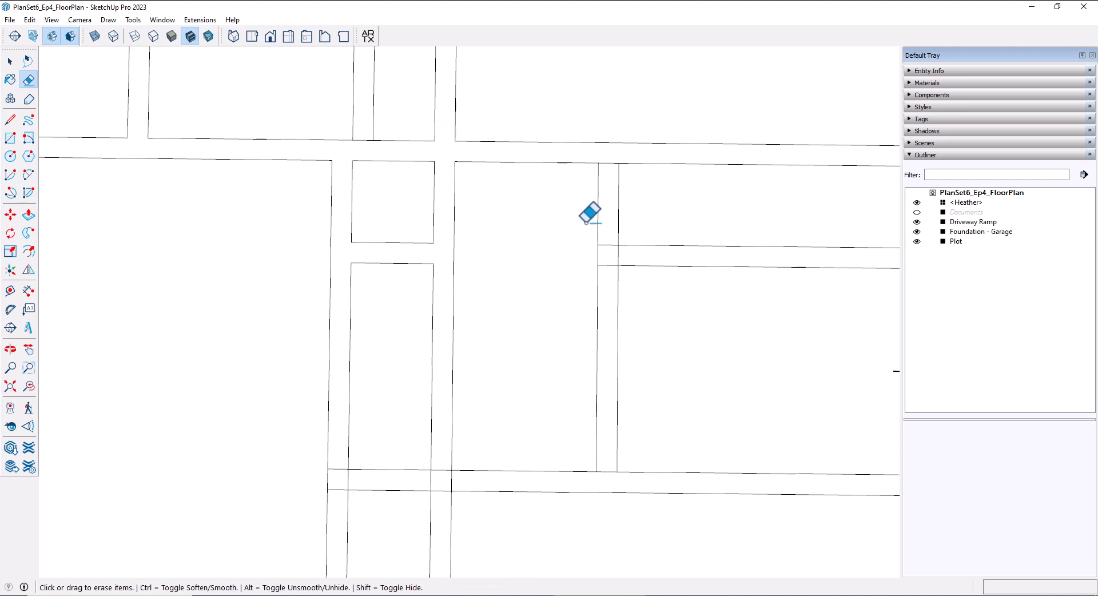
pyautogui.moveTo(607, 237)
pyautogui.mouseDown()
pyautogui.moveTo(613, 278)
pyautogui.moveTo(612, 254)
pyautogui.mouseUp()
pyautogui.hotkey('ctrl', 'z')
pyautogui.moveTo(611, 251); pyautogui.dragTo(610, 266)
pyautogui.scroll(-3, 614, 265)
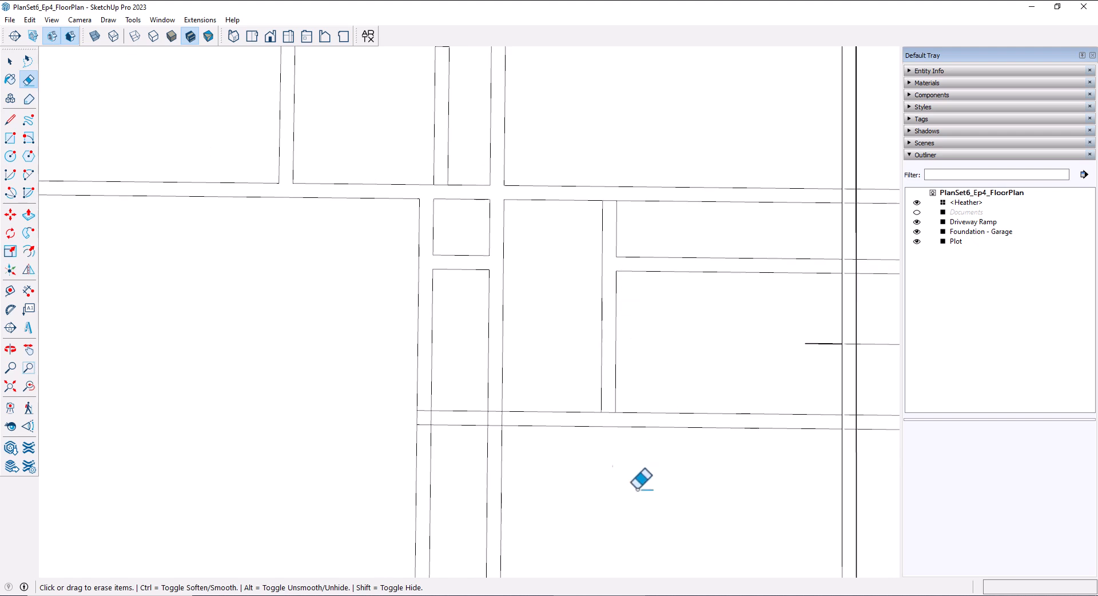
# Step: Place a horizontal guide 3'9" above the inner line of the lower exterior wall
pyautogui.keyDown('shift'); pyautogui.moveTo(707, 363); pyautogui.dragTo(626, 329, button='middle'); pyautogui.keyUp('shift')
pyautogui.scroll(-1, 613, 304)
pyautogui.keyDown('shift'); pyautogui.moveTo(661, 563); pyautogui.dragTo(733, 320, button='middle'); pyautogui.keyUp('shift')
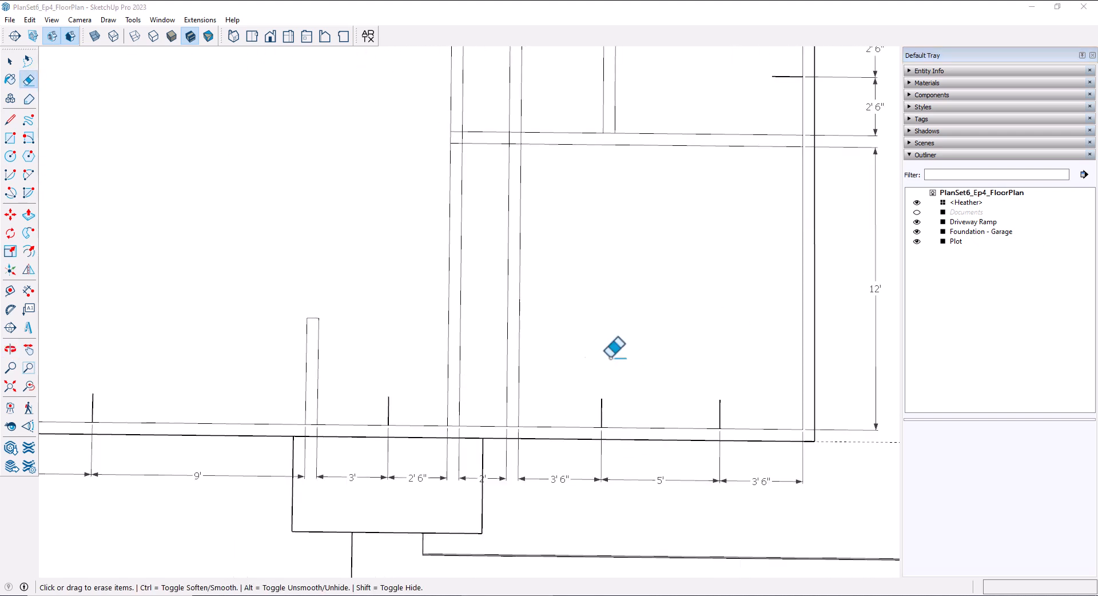
pyautogui.keyDown('shift'); pyautogui.moveTo(547, 350); pyautogui.dragTo(584, 313, button='middle'); pyautogui.keyUp('shift')
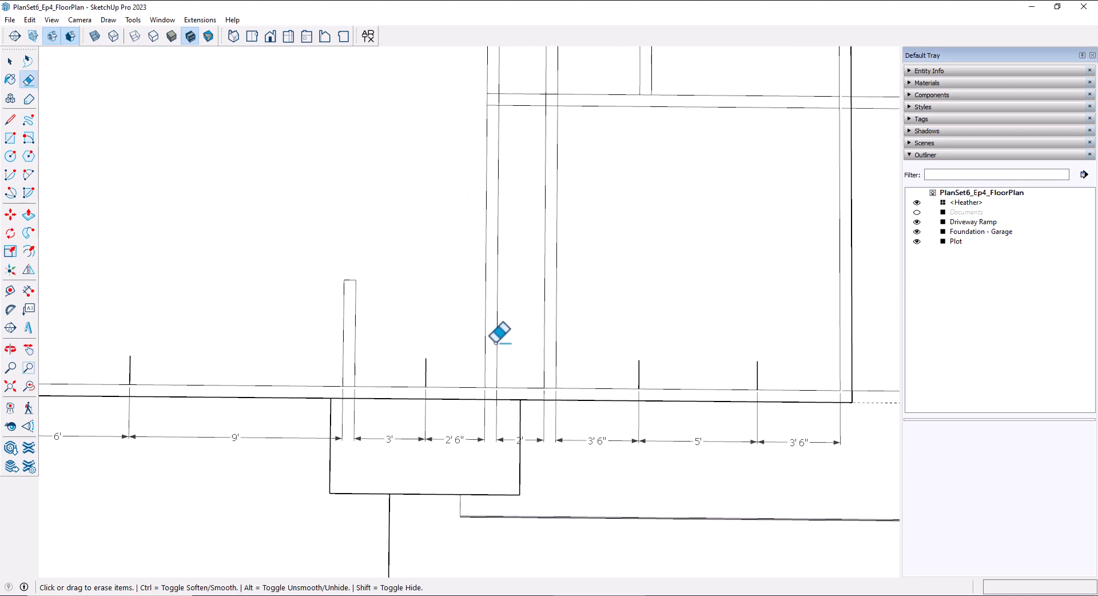
pyautogui.click(10, 291)
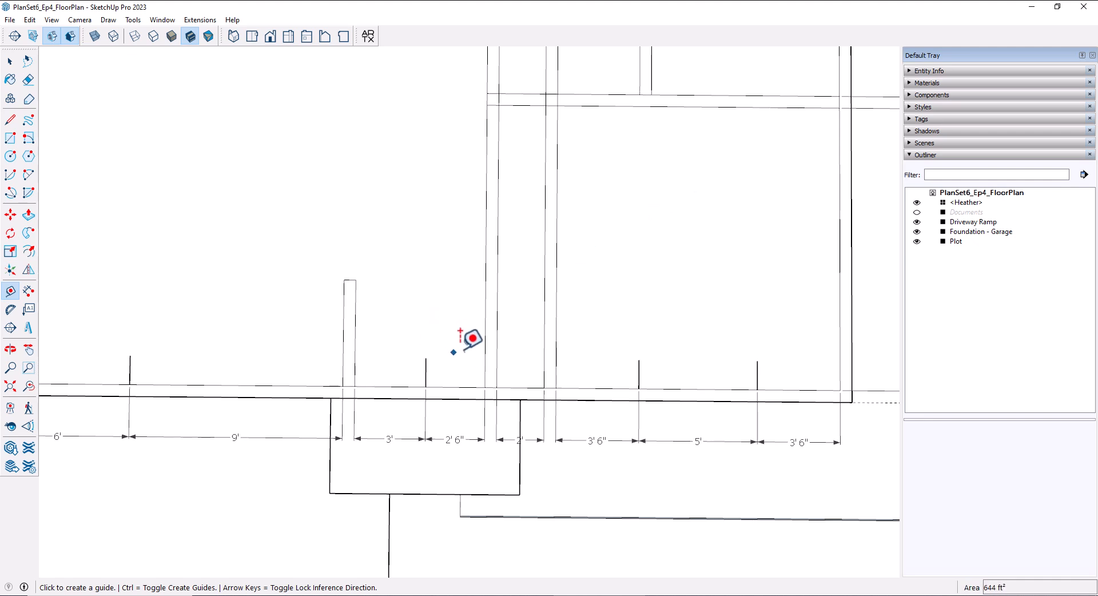
pyautogui.click(573, 389)
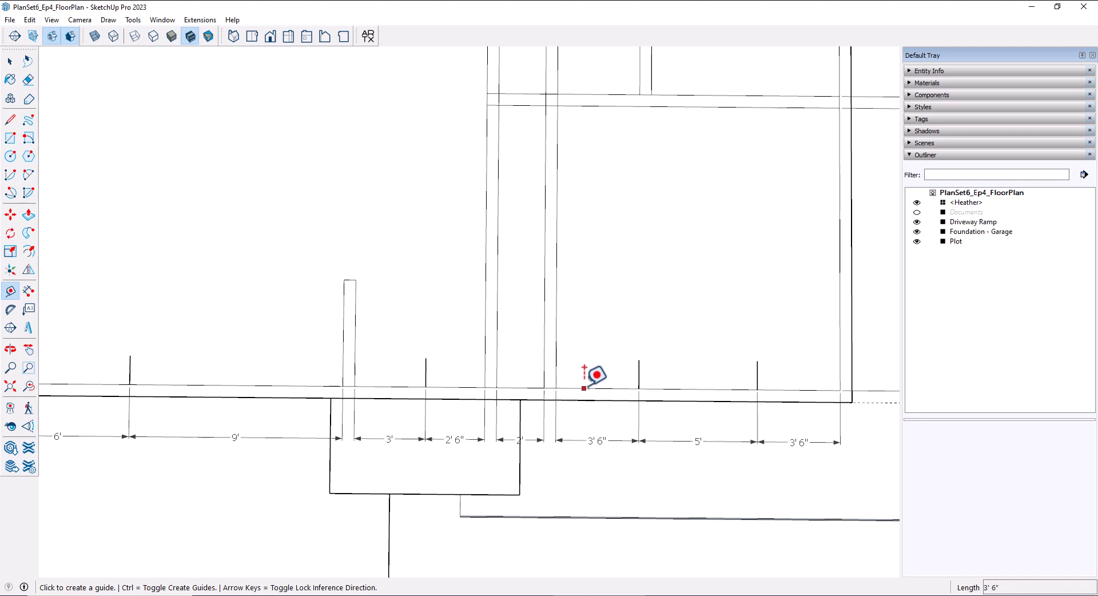
pyautogui.click(585, 388)
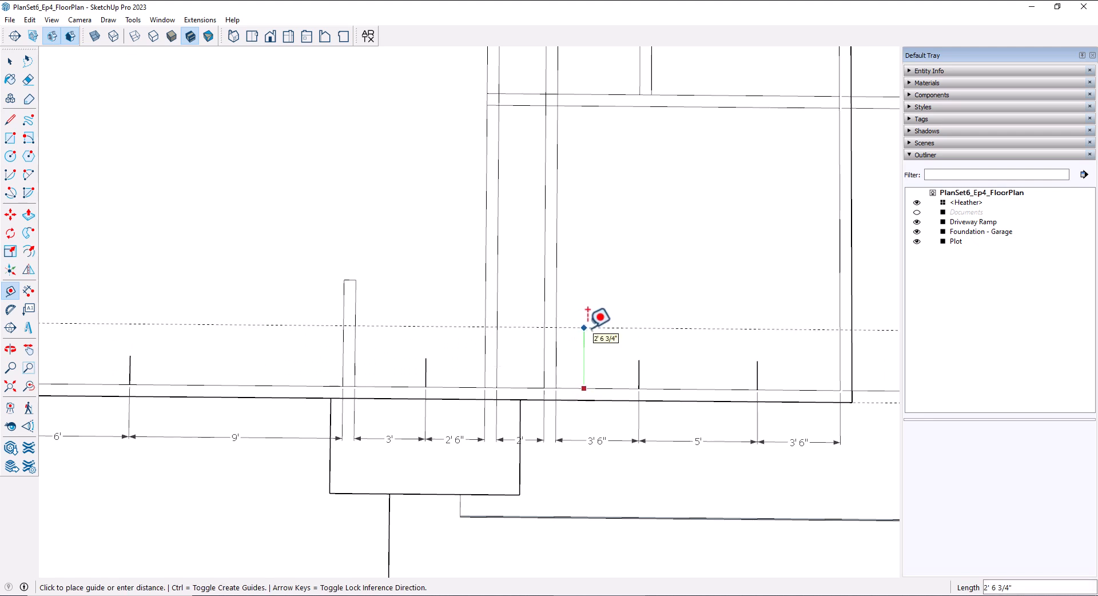
pyautogui.write("3'9")
pyautogui.press('Return')
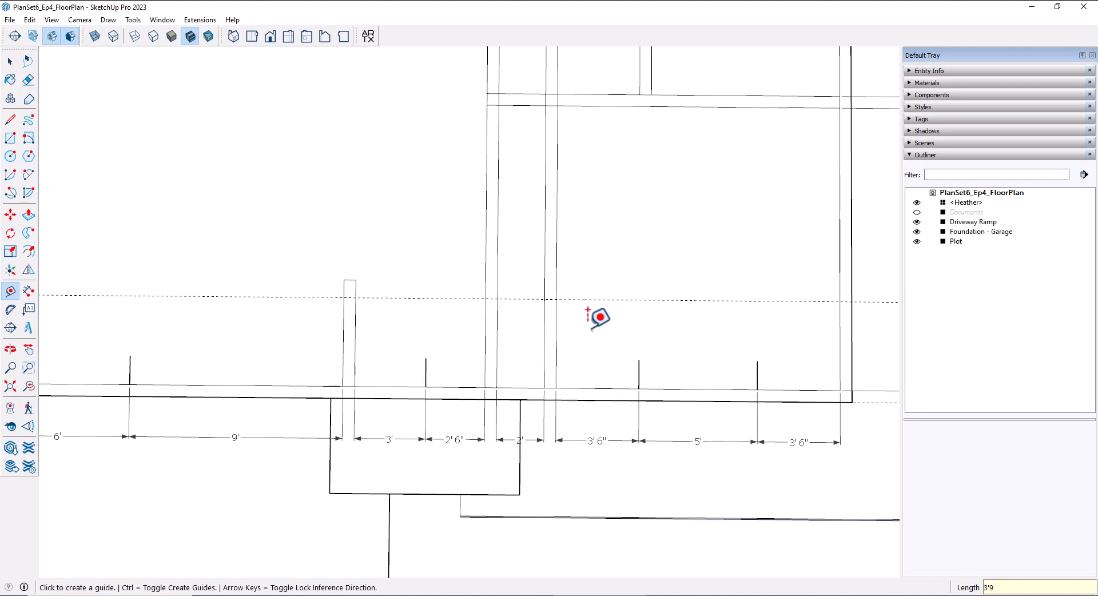
# Step: Offset two more guides 3" above and 3" below the new horizontal guide to mark the wall thickness
pyautogui.click(596, 299)
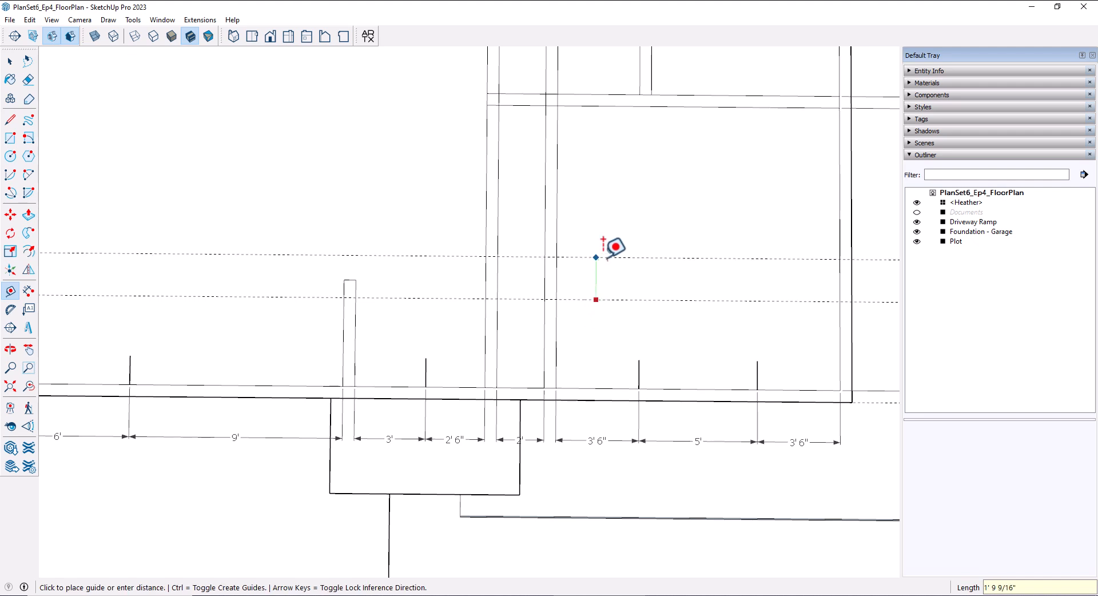
pyautogui.write('3')
pyautogui.press('Return')
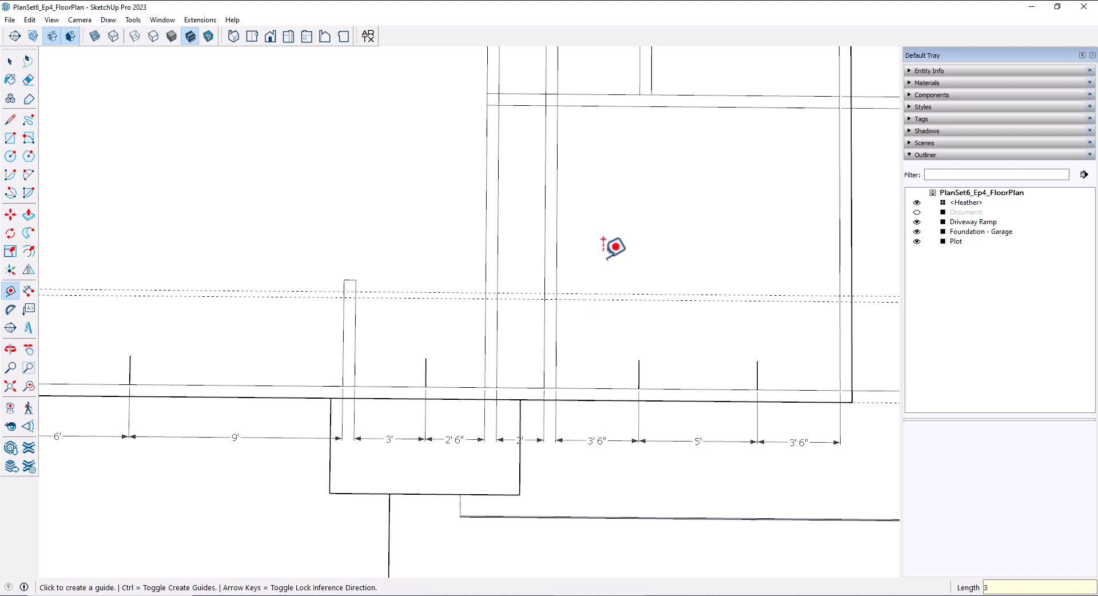
pyautogui.click(610, 299)
pyautogui.write('3')
pyautogui.press('Return')
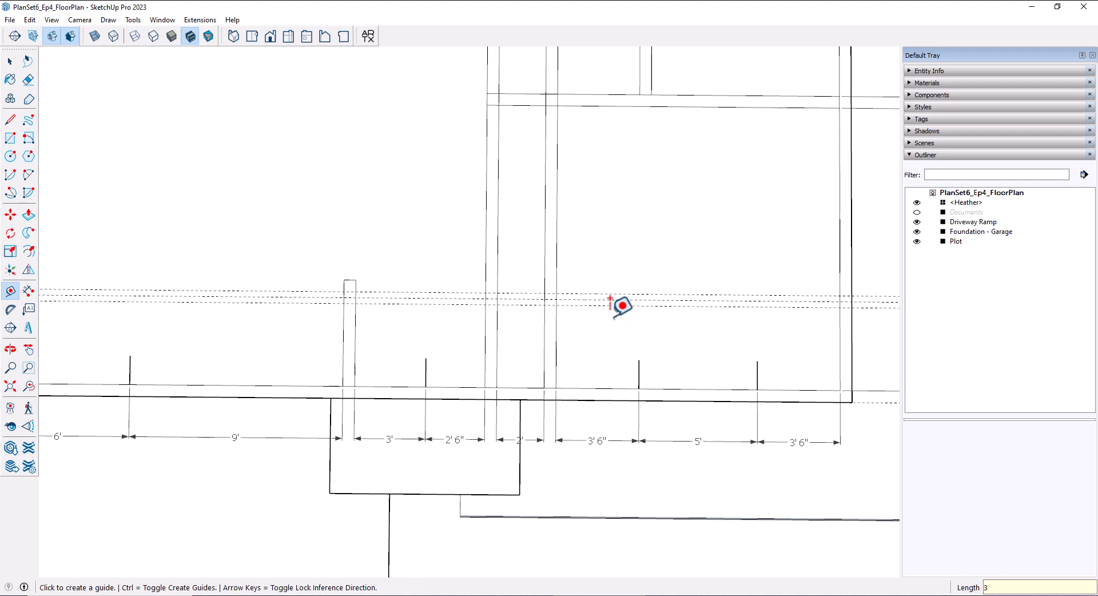
# Step: Draw a rectangle between the outer guides for a short wall connecting the two long vertical walls
pyautogui.press('r')
pyautogui.scroll(1, 546, 300)
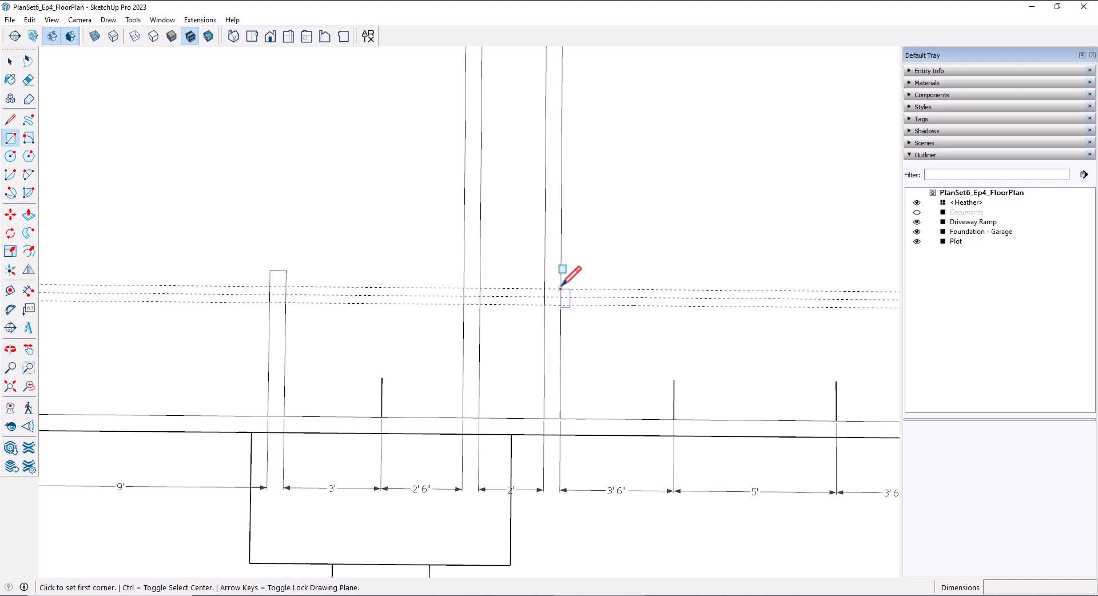
pyautogui.click(561, 289)
pyautogui.click(465, 305)
# Step: Erase the three horizontal guides and the lines where the new short wall overlaps the two vertical walls
pyautogui.click(28, 79)
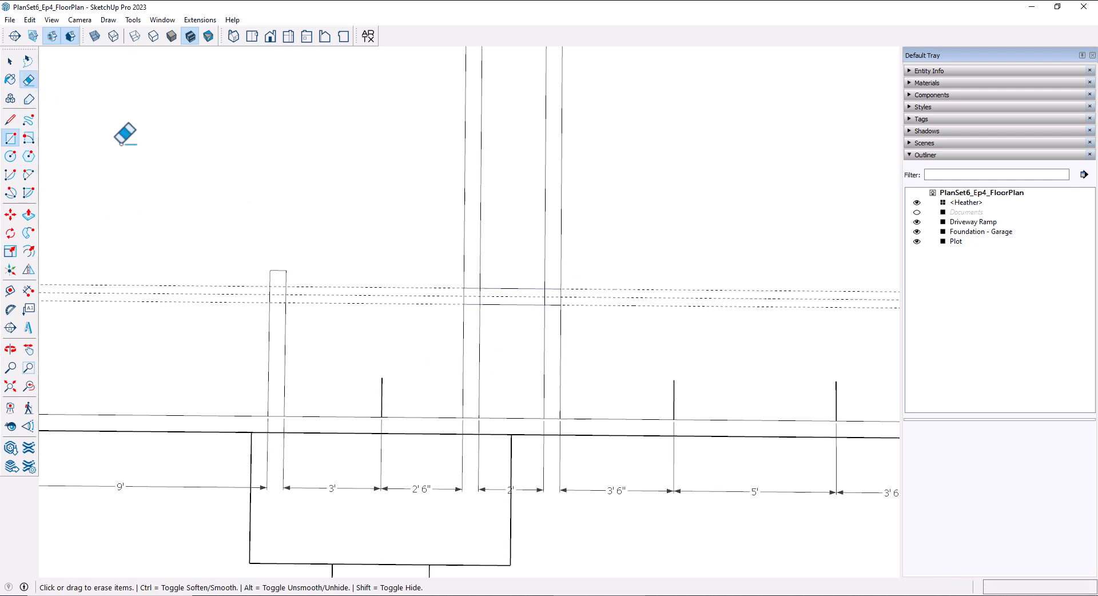
pyautogui.moveTo(423, 279); pyautogui.dragTo(422, 320)
pyautogui.scroll(2, 451, 309)
pyautogui.moveTo(488, 293)
pyautogui.mouseDown()
pyautogui.moveTo(510, 277)
pyautogui.moveTo(608, 287)
pyautogui.mouseUp()
pyautogui.scroll(-1, 597, 326)
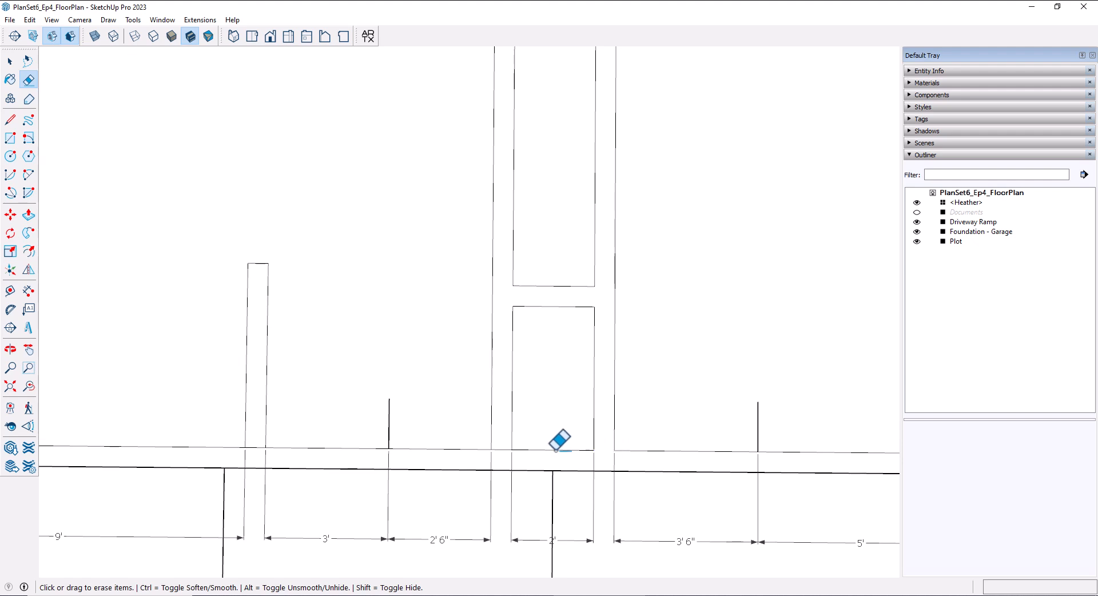
# Step: Erase the overlapping lines where the lower interior horizontal wall crosses the two long vertical walls
pyautogui.scroll(-1, 570, 397)
pyautogui.keyDown('shift'); pyautogui.moveTo(688, 334); pyautogui.dragTo(569, 345, button='middle'); pyautogui.keyUp('shift')
pyautogui.scroll(3, 549, 246)
pyautogui.keyDown('shift'); pyautogui.moveTo(549, 246); pyautogui.dragTo(582, 398, button='middle'); pyautogui.keyUp('shift')
pyautogui.scroll(1, 495, 261)
pyautogui.keyDown('shift'); pyautogui.moveTo(496, 250); pyautogui.dragTo(498, 264, button='middle'); pyautogui.keyUp('shift')
pyautogui.click(488, 253)
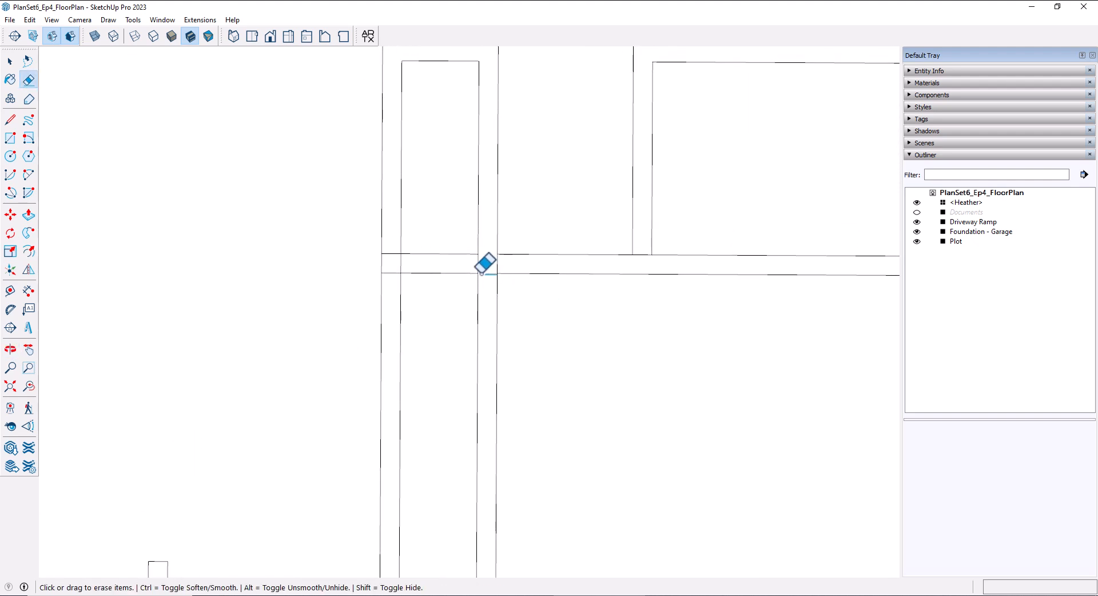
pyautogui.moveTo(492, 270); pyautogui.dragTo(505, 269)
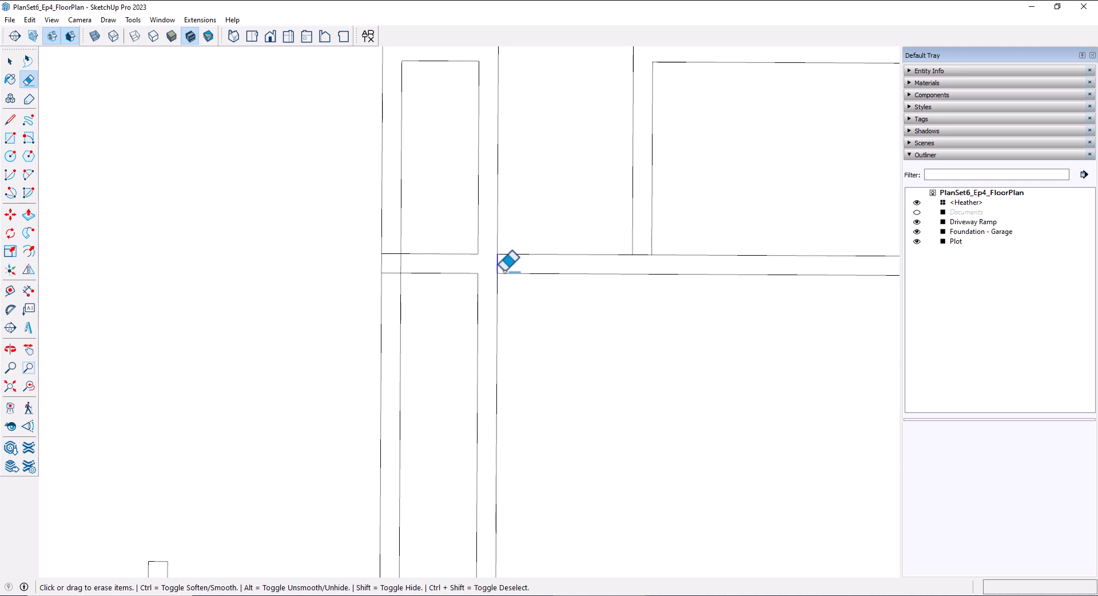
pyautogui.moveTo(394, 267)
pyautogui.mouseDown()
pyautogui.moveTo(408, 267)
pyautogui.moveTo(395, 268)
pyautogui.moveTo(394, 283)
pyautogui.mouseUp()
pyautogui.keyDown('shift'); pyautogui.moveTo(435, 250); pyautogui.dragTo(435, 301, button='middle'); pyautogui.keyUp('shift')
pyautogui.scroll(-1, 436, 285)
pyautogui.moveTo(435, 261)
pyautogui.keyDown('shift'); pyautogui.mouseDown(button='middle')
pyautogui.moveTo(440, 301)
pyautogui.moveTo(441, 247)
pyautogui.mouseUp(button='middle'); pyautogui.keyUp('shift')
pyautogui.scroll(-2, 444, 292)
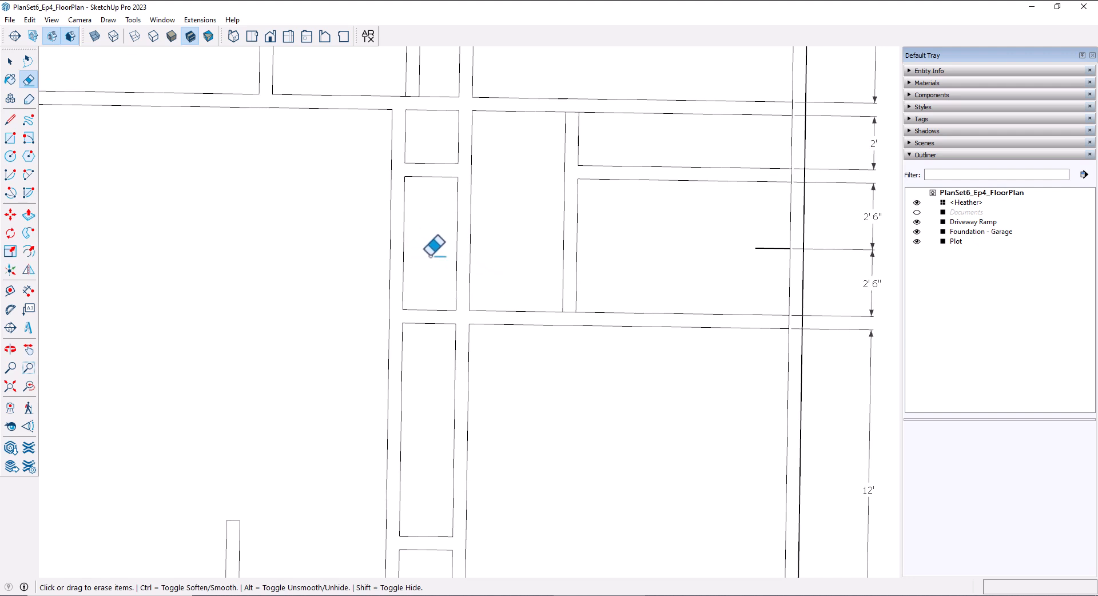
# Step: Place a guide 2'6" below the upper short connecting wall and draw a line along it across both vertical walls
pyautogui.click(10, 292)
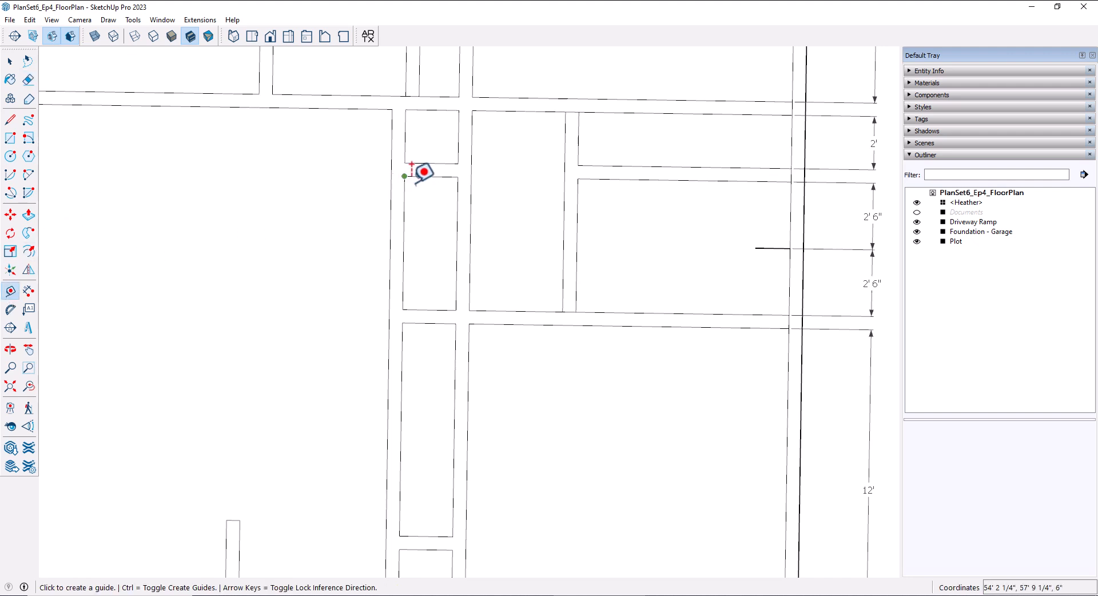
pyautogui.click(431, 176)
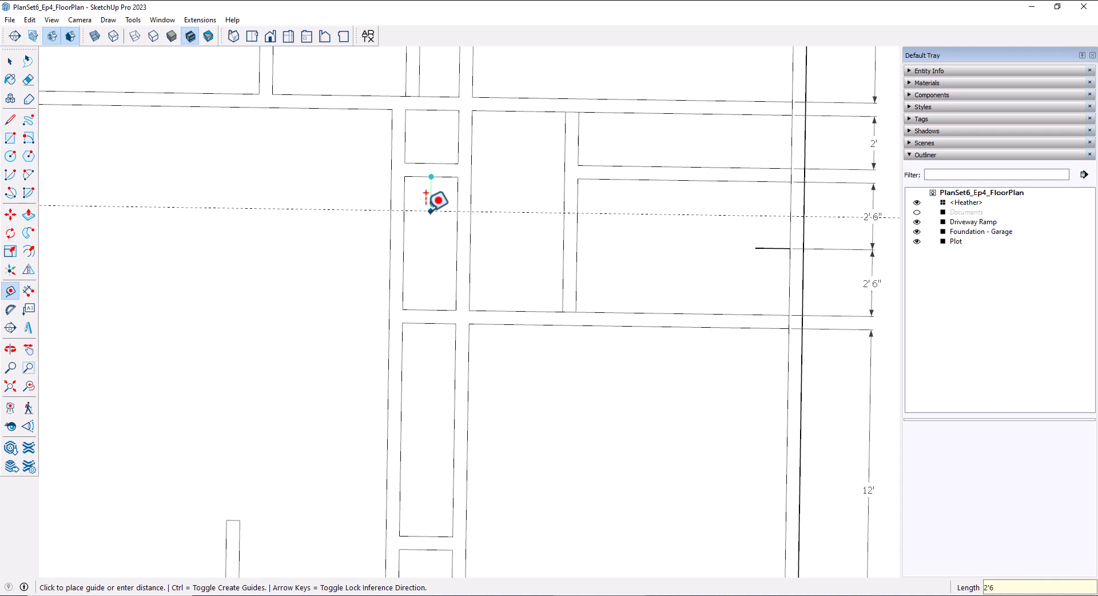
pyautogui.click(437, 245)
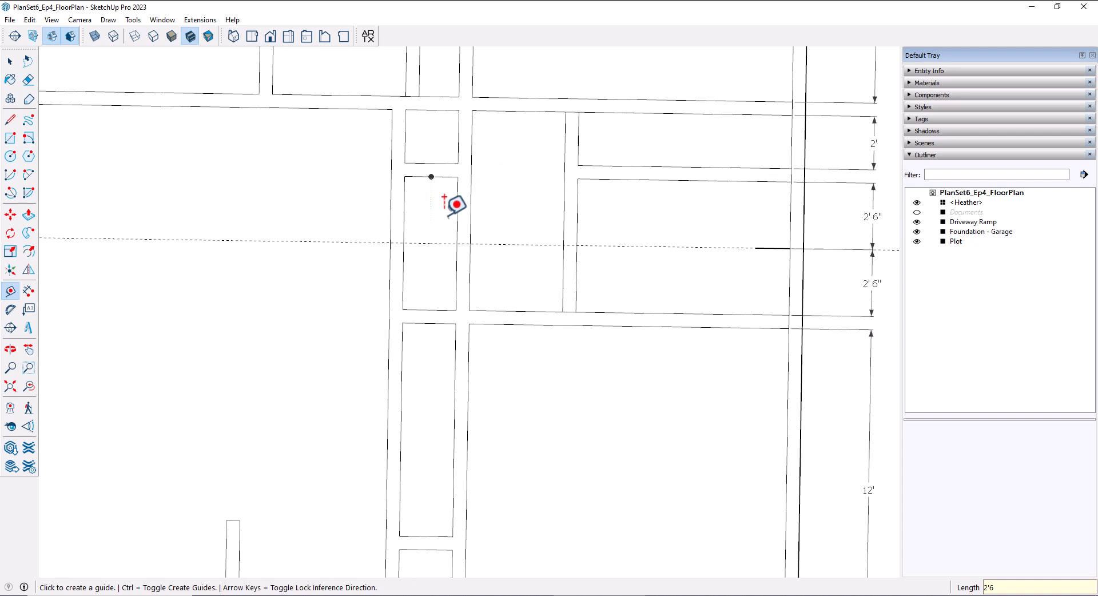
pyautogui.click(11, 120)
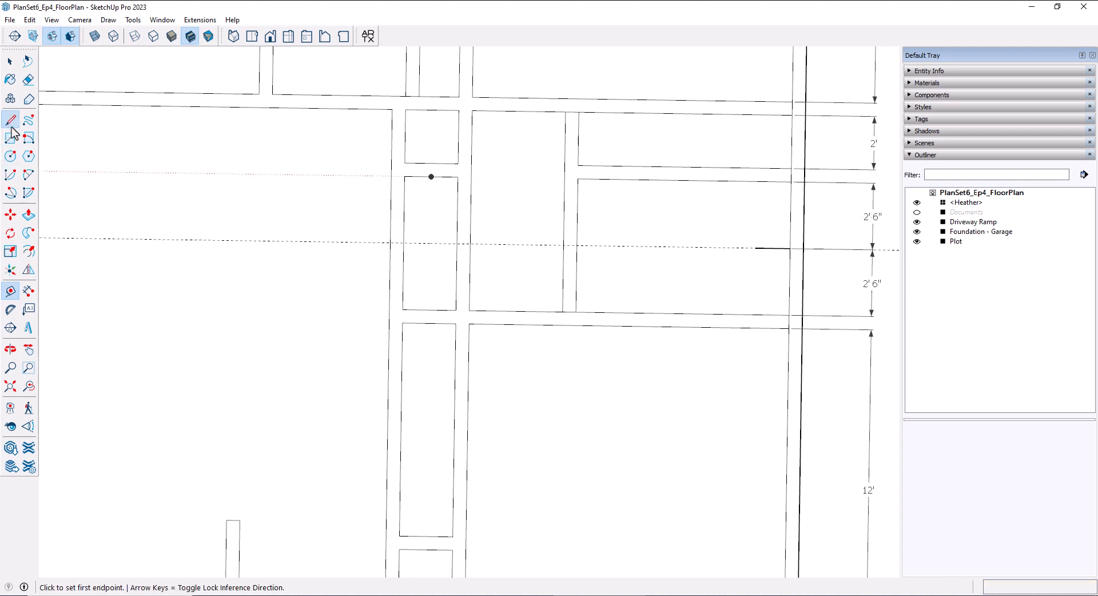
pyautogui.click(391, 243)
pyautogui.click(469, 244)
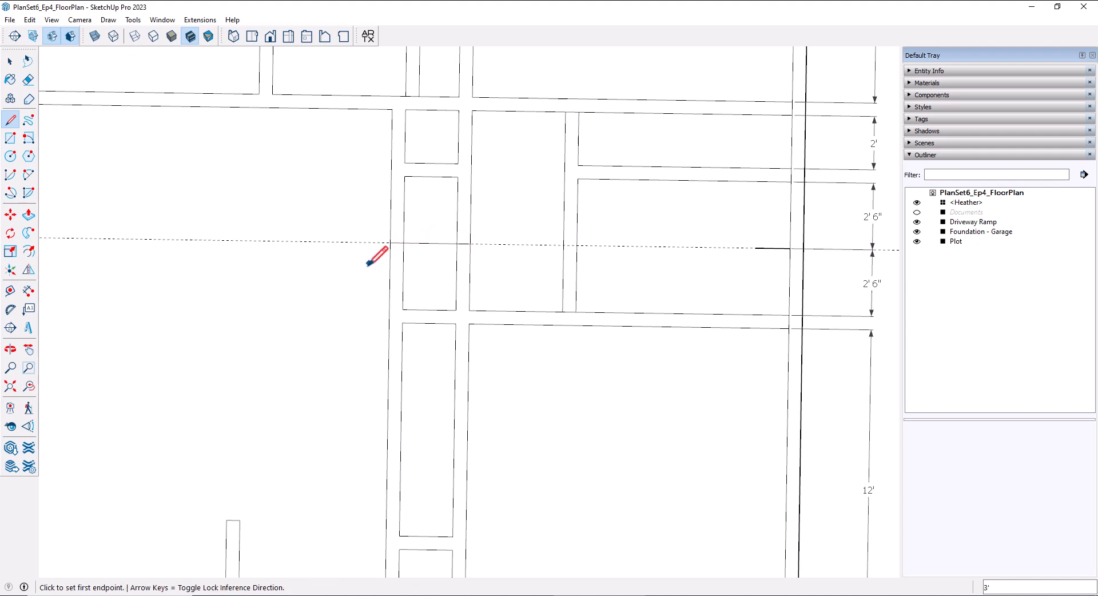
# Step: Place a guide 6" below that line and draw a 2' by 6" rectangle between the two vertical walls
pyautogui.press('r')
pyautogui.press('t')
pyautogui.click(431, 243)
pyautogui.write('6')
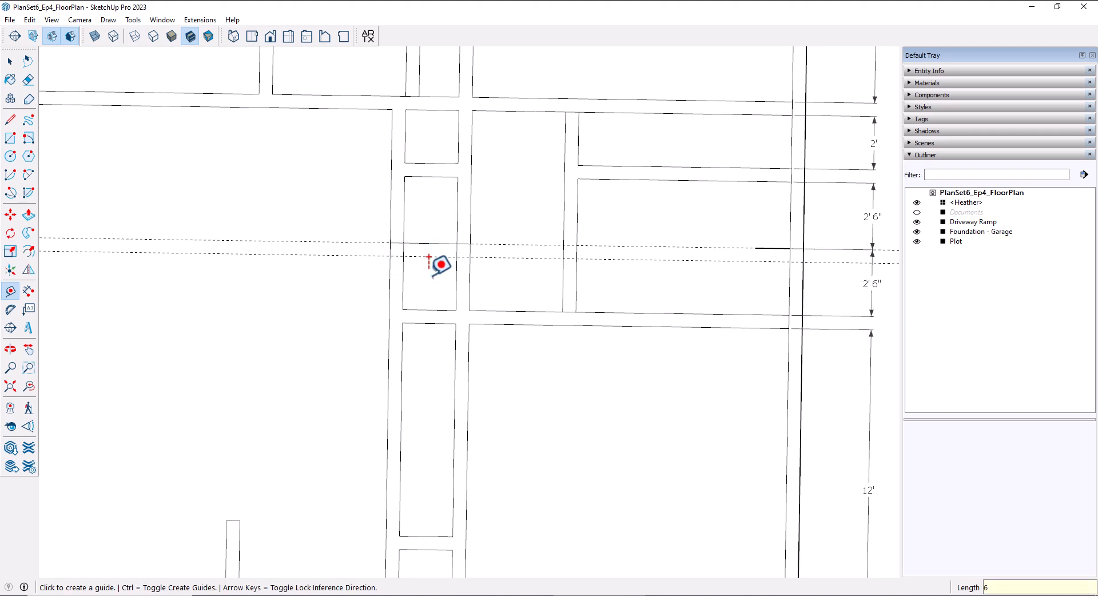
pyautogui.press('Return')
pyautogui.press('r')
pyautogui.click(404, 243)
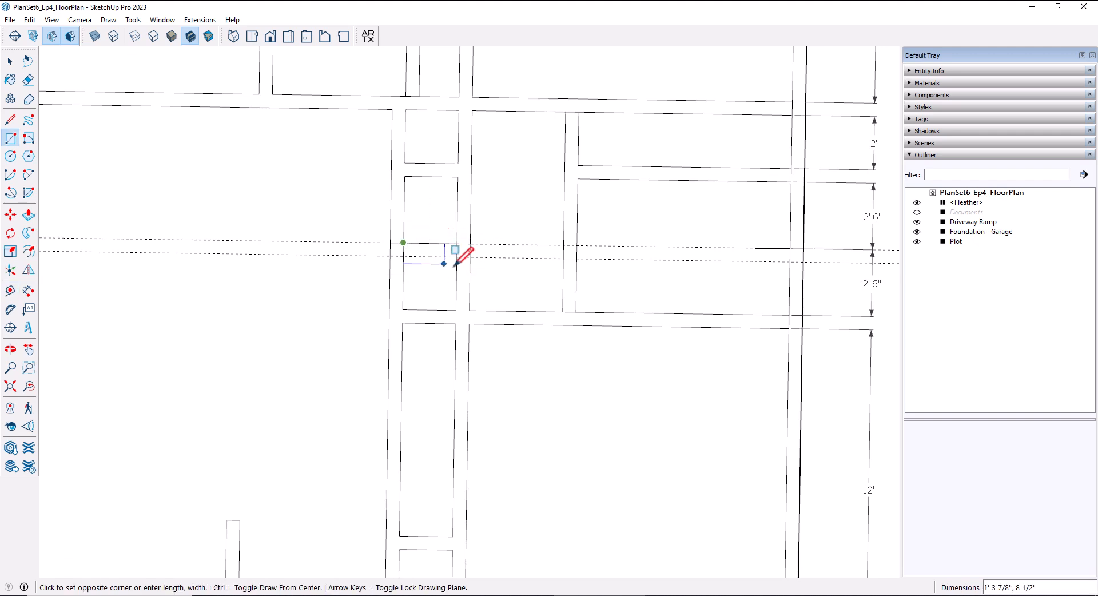
pyautogui.click(457, 257)
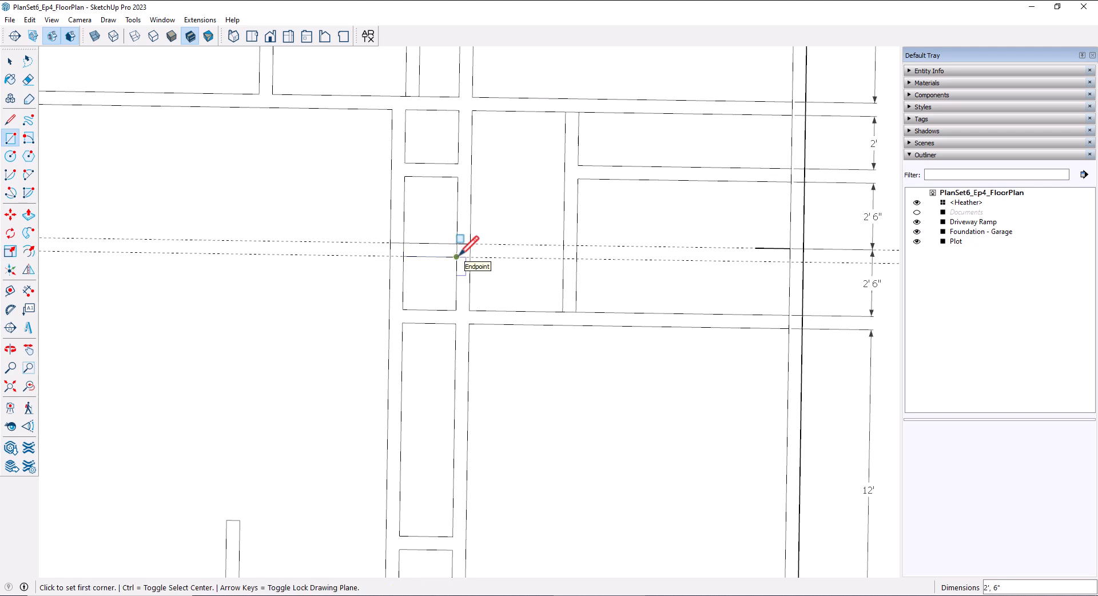
# Step: Erase both guides and the junction lines where the new 6" connecting wall meets the vertical walls
pyautogui.press('e')
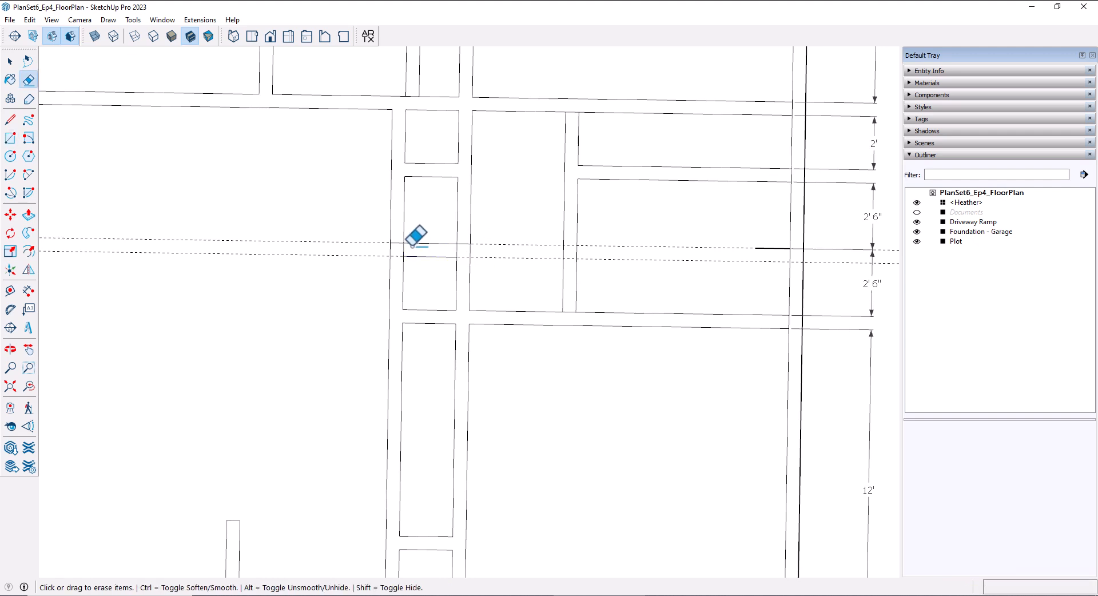
pyautogui.scroll(3, 414, 247)
pyautogui.scroll(-1, 424, 250)
pyautogui.moveTo(424, 250); pyautogui.dragTo(353, 234)
pyautogui.moveTo(504, 243); pyautogui.dragTo(517, 242)
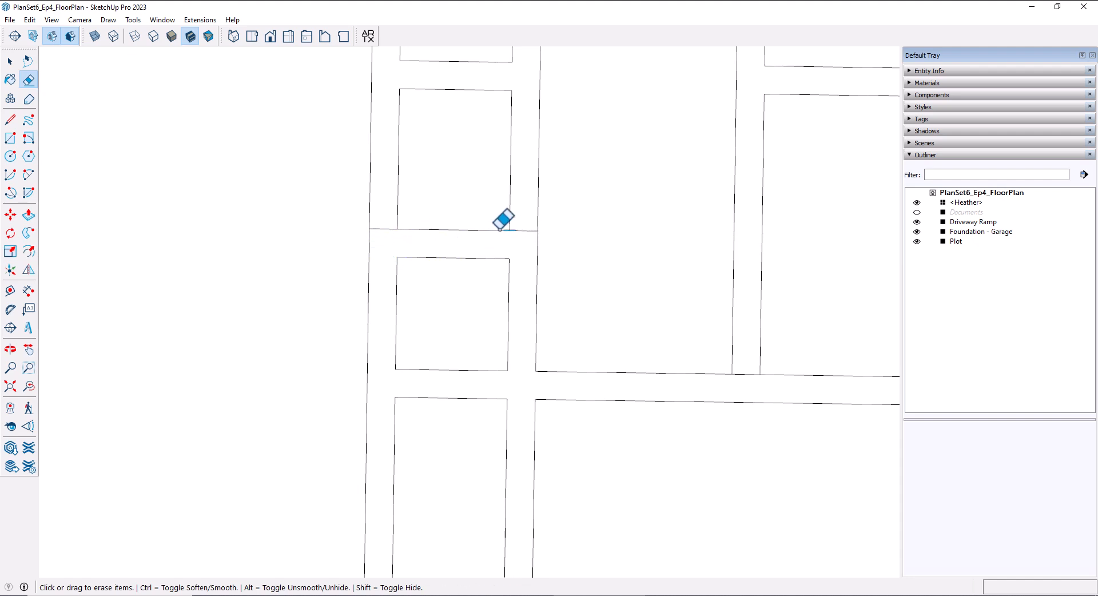
# Step: Draw lines extending the lower edge of the upper short connecting wall across the thickness of both vertical walls
pyautogui.press('l')
pyautogui.click(371, 88)
pyautogui.click(399, 89)
pyautogui.click(511, 90)
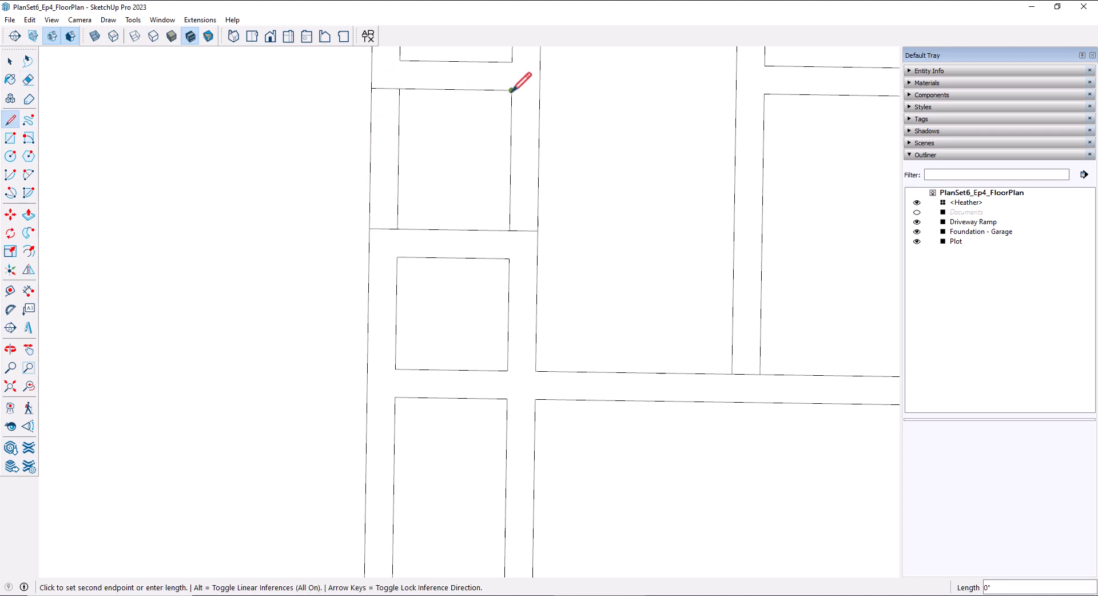
pyautogui.click(540, 89)
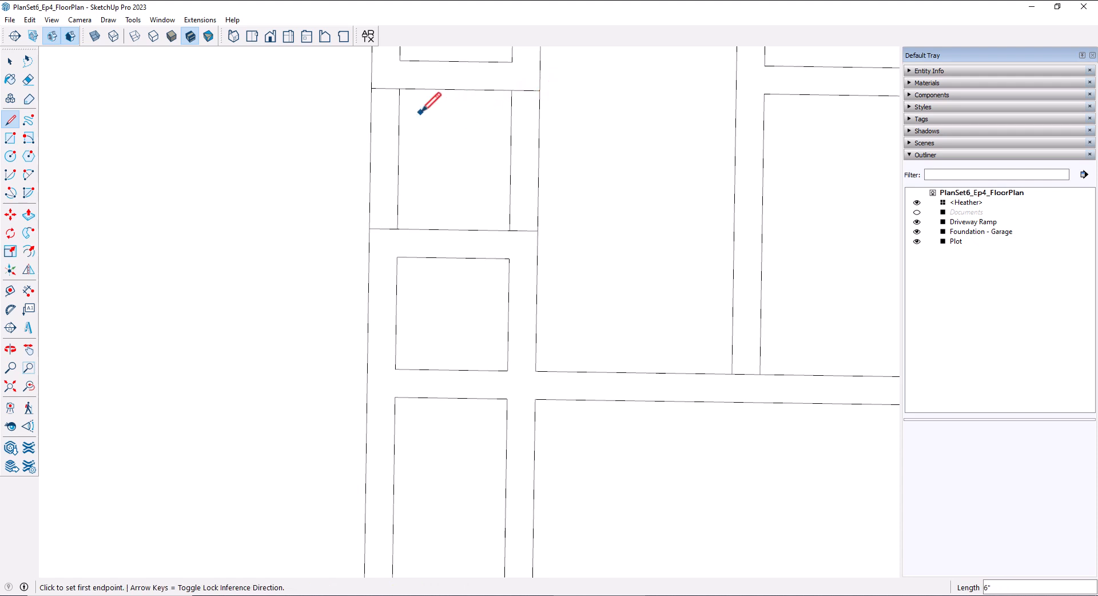
# Step: Erase the vertical wall lines between the two short connecting walls to create a passage opening
pyautogui.press('e')
pyautogui.moveTo(373, 115)
pyautogui.mouseDown()
pyautogui.moveTo(437, 136)
pyautogui.moveTo(542, 147)
pyautogui.moveTo(534, 171)
pyautogui.mouseUp()
pyautogui.scroll(-2, 534, 175)
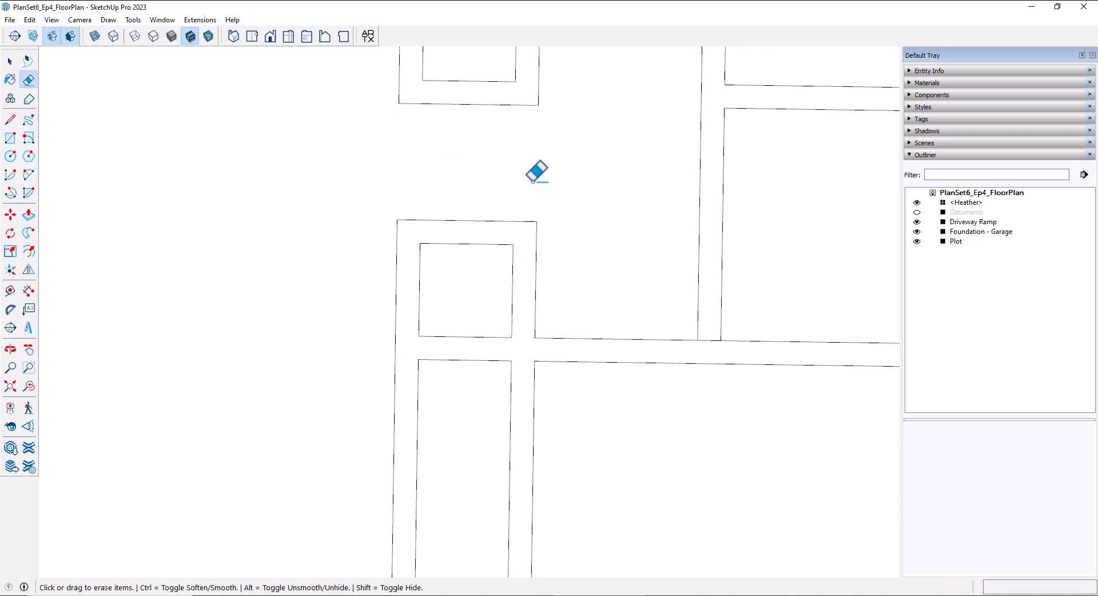
# Step: Erase the junction lines at the ends of the short vertical wall and where the horizontal walls meet the right exterior wall
pyautogui.moveTo(601, 314)
pyautogui.mouseDown(button='middle')
pyautogui.moveTo(507, 304)
pyautogui.moveTo(474, 329)
pyautogui.moveTo(500, 381)
pyautogui.mouseUp(button='middle')
pyautogui.scroll(-1, 508, 379)
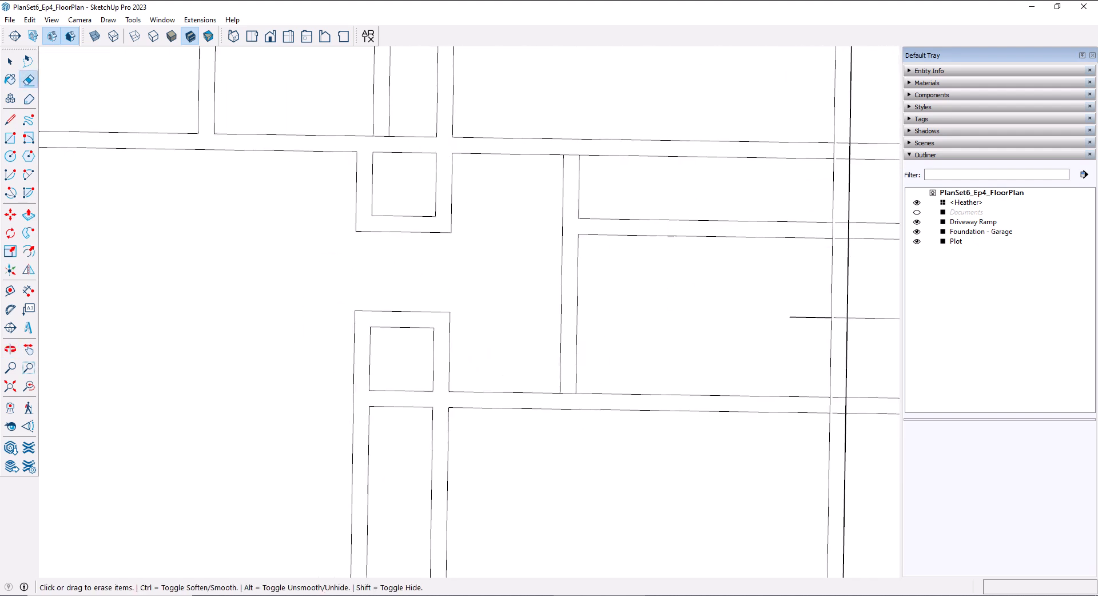
pyautogui.scroll(-2, 515, 375)
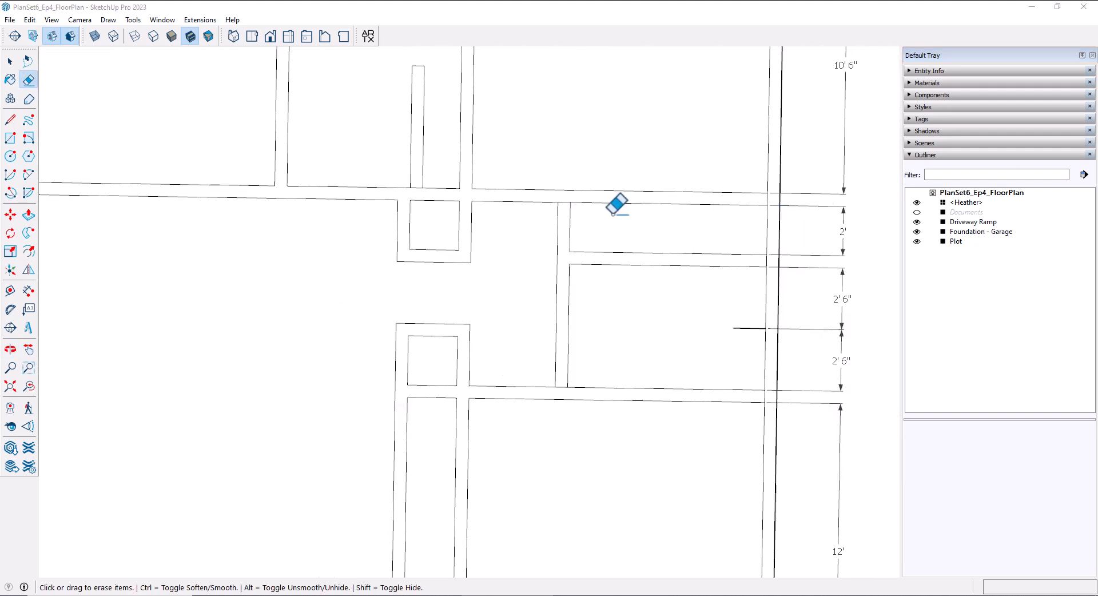
pyautogui.scroll(2, 565, 207)
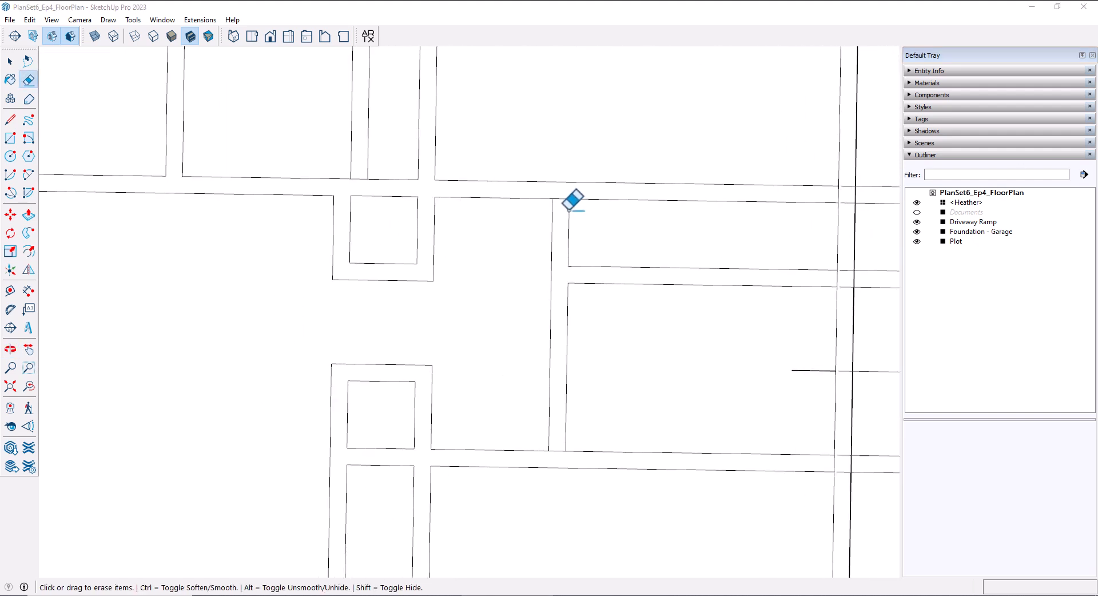
pyautogui.moveTo(567, 186); pyautogui.dragTo(545, 319, button='middle')
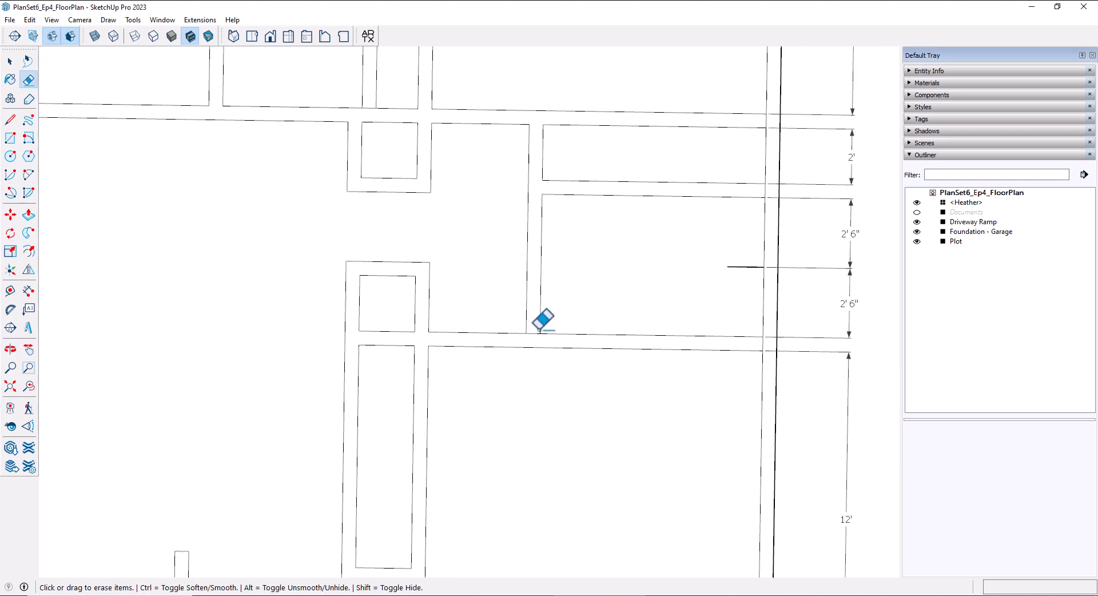
pyautogui.click(533, 332)
pyautogui.click(772, 336)
pyautogui.click(764, 190)
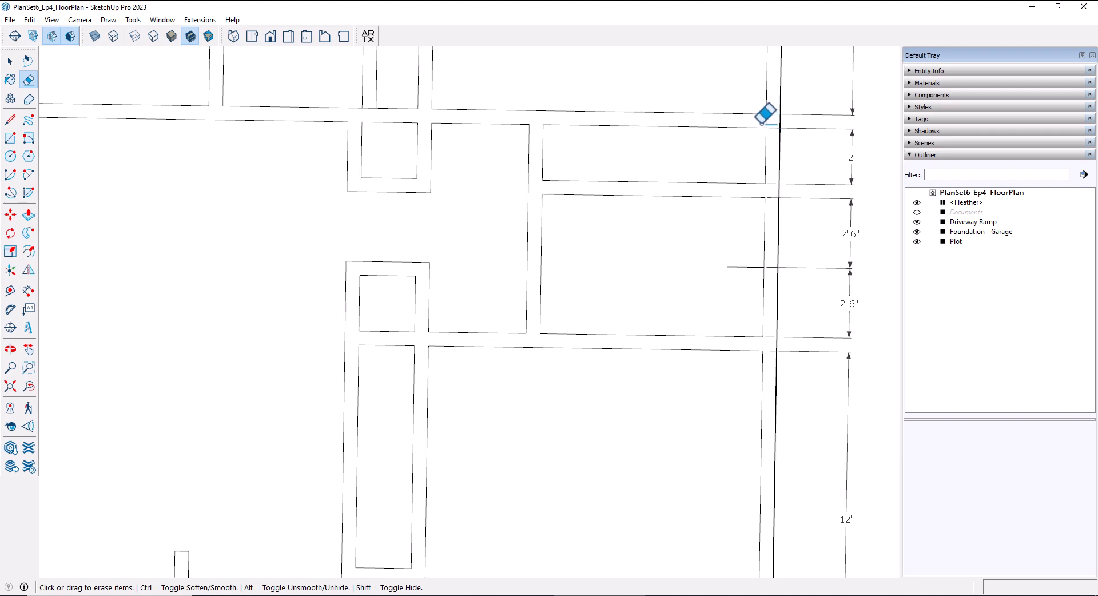
# Step: Erase the inner line of the upper exterior wall where the interior vertical wall meets it
pyautogui.scroll(-3, 664, 196)
pyautogui.moveTo(567, 169)
pyautogui.keyDown('shift'); pyautogui.mouseDown(button='middle')
pyautogui.moveTo(610, 243)
pyautogui.moveTo(604, 252)
pyautogui.mouseUp(button='middle'); pyautogui.keyUp('shift')
pyautogui.scroll(3, 603, 252)
pyautogui.keyDown('shift'); pyautogui.moveTo(501, 216); pyautogui.dragTo(497, 343, button='middle'); pyautogui.keyUp('shift')
pyautogui.scroll(-2, 497, 343)
pyautogui.scroll(1, 517, 125)
pyautogui.click(502, 124)
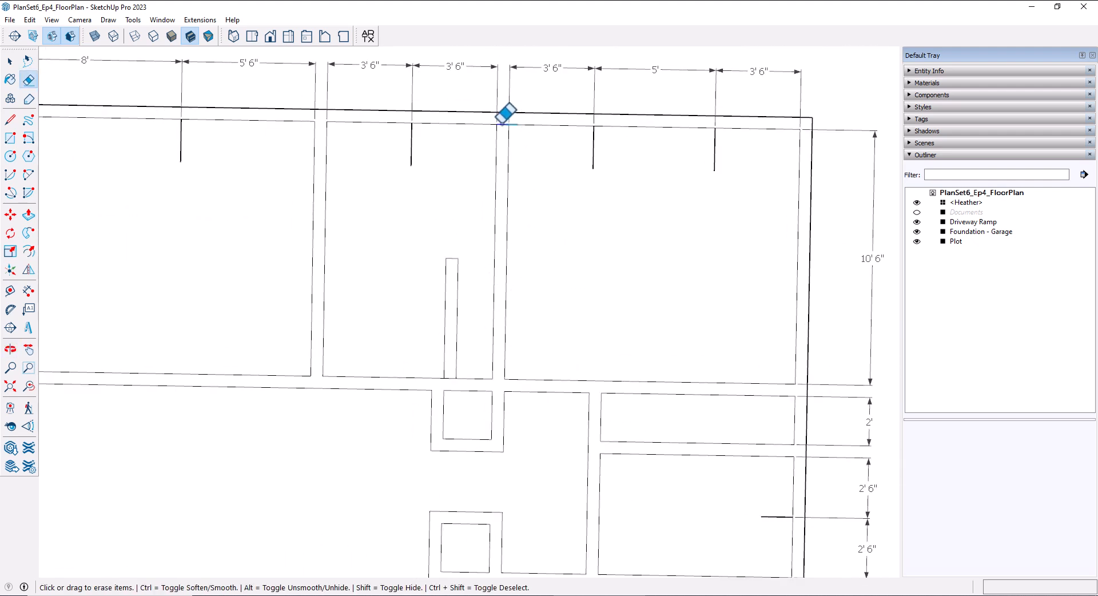
# Step: Review the complete floor plan for remaining overlapping lines at the wall junctions
pyautogui.scroll(-2, 747, 311)
pyautogui.keyDown('shift'); pyautogui.moveTo(745, 314); pyautogui.dragTo(790, 247, button='middle'); pyautogui.keyUp('shift')
pyautogui.keyDown('shift'); pyautogui.moveTo(476, 282); pyautogui.dragTo(480, 174, button='middle'); pyautogui.keyUp('shift')
pyautogui.scroll(-2, 489, 263)
pyautogui.moveTo(531, 343)
pyautogui.keyDown('shift'); pyautogui.mouseDown(button='middle')
pyautogui.moveTo(527, 277)
pyautogui.moveTo(570, 353)
pyautogui.moveTo(591, 320)
pyautogui.moveTo(593, 378)
pyautogui.moveTo(626, 387)
pyautogui.mouseUp(button='middle'); pyautogui.keyUp('shift')
pyautogui.scroll(-2, 592, 377)
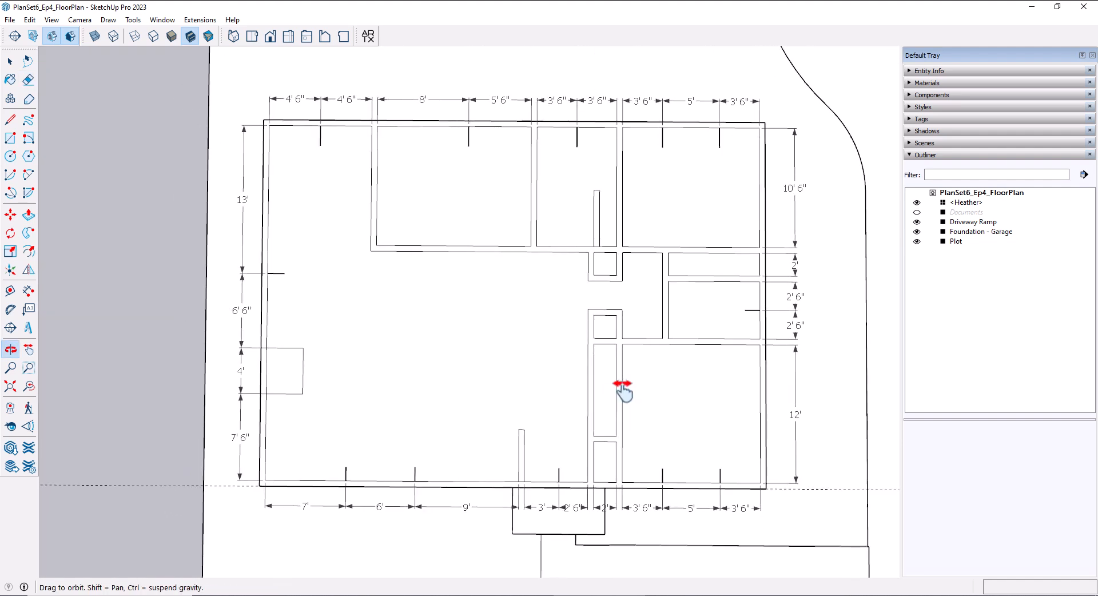
pyautogui.press('e')
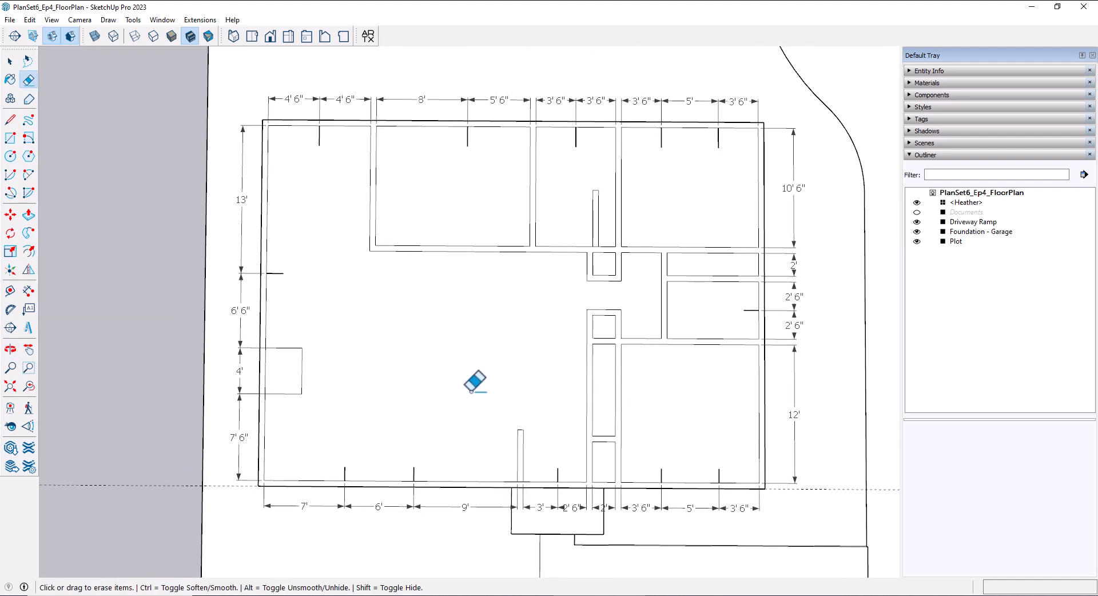